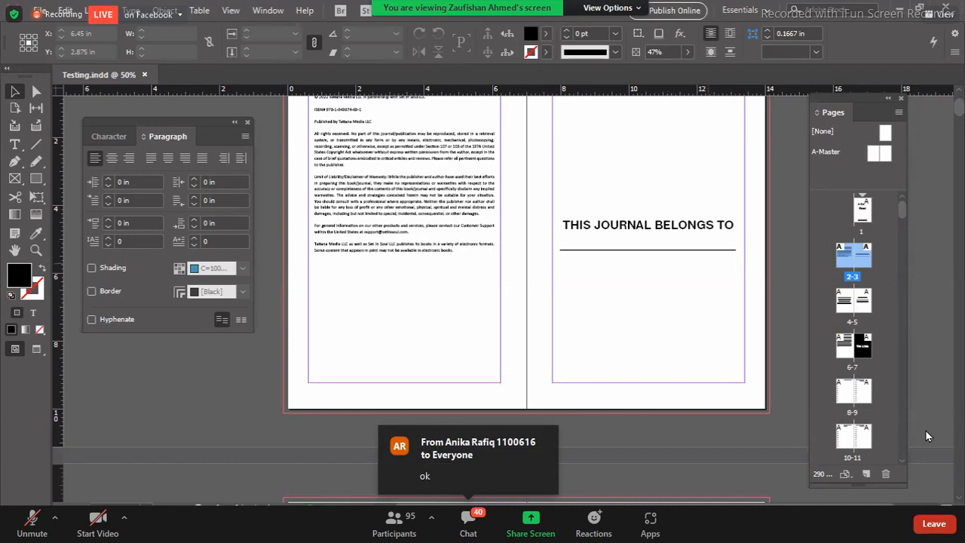
pyautogui.click(231, 10)
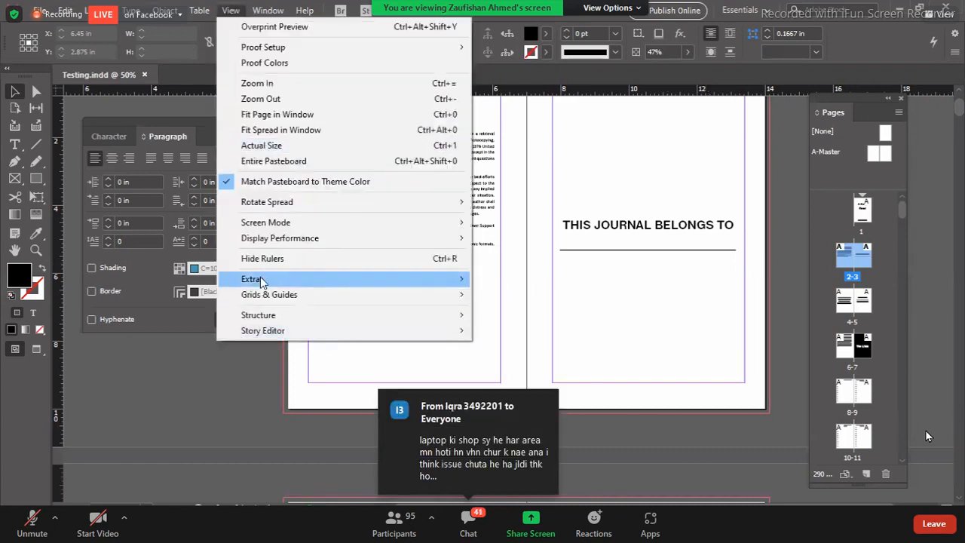
pyautogui.moveTo(261, 282)
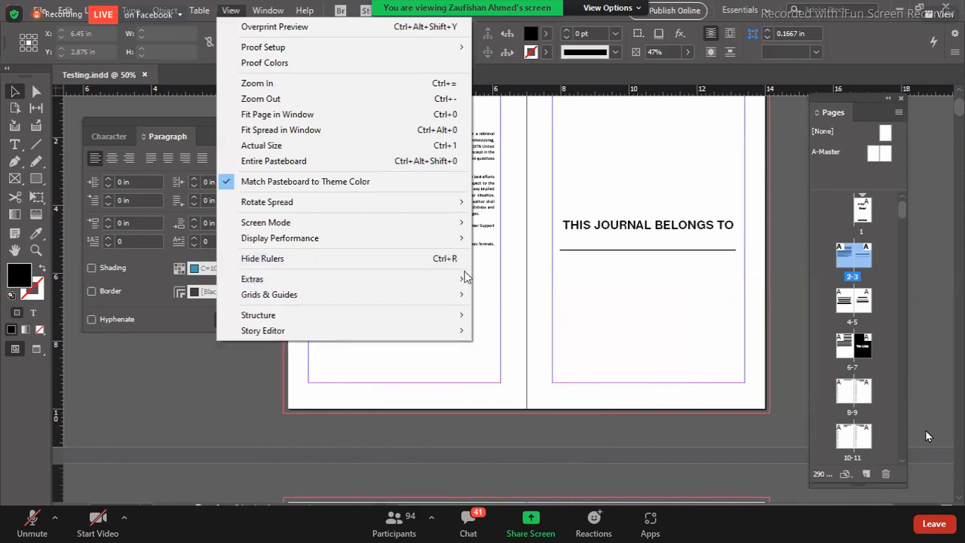
pyautogui.moveTo(459, 279)
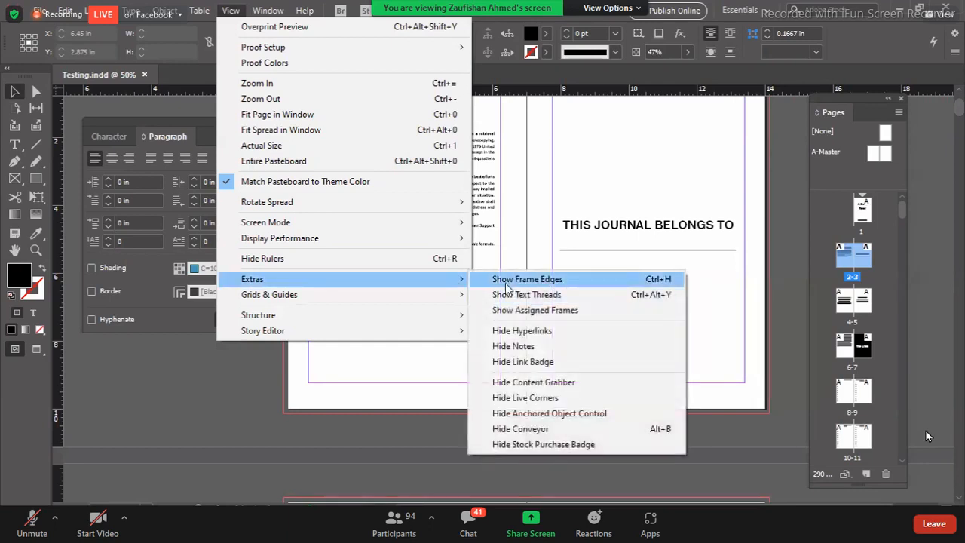
pyautogui.click(374, 412)
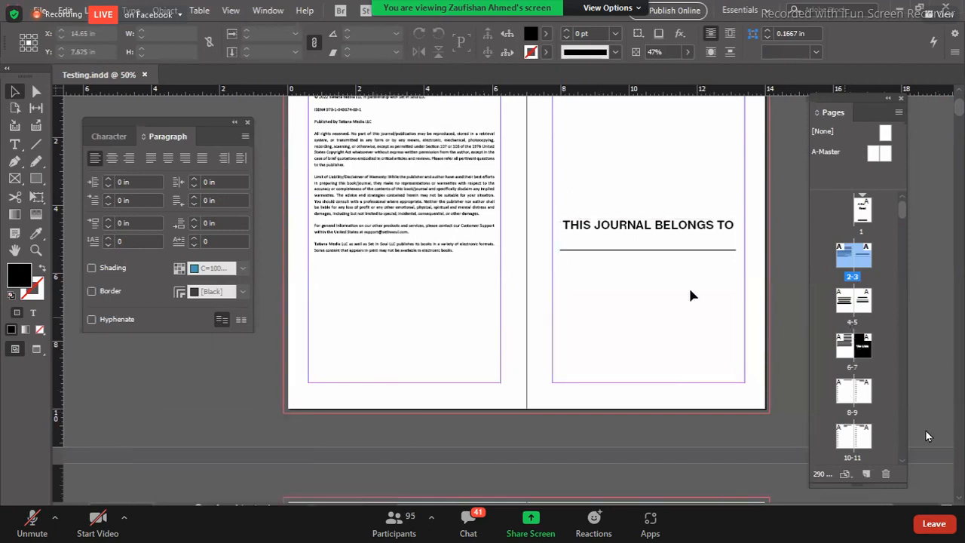
# Close Testing.indd, open the recent document Death Tangle.indd in its place and hide the floating paragraph settings
pyautogui.scroll(5, 532, 358)
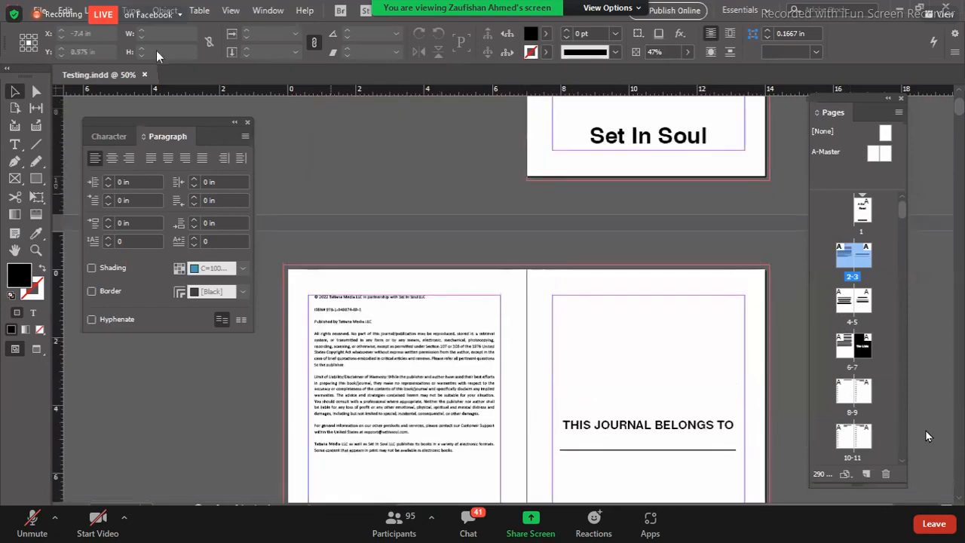
pyautogui.click(142, 75)
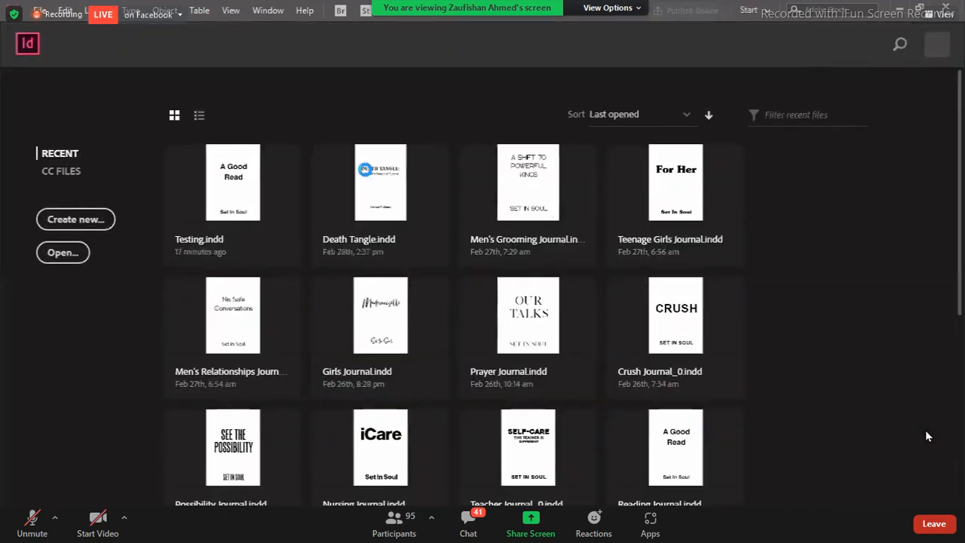
pyautogui.click(364, 176)
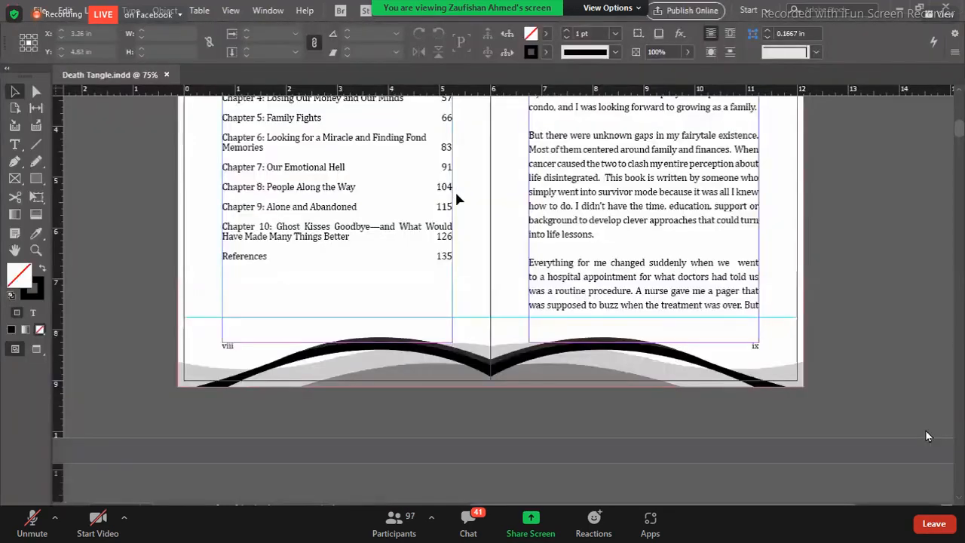
pyautogui.scroll(3, 450, 394)
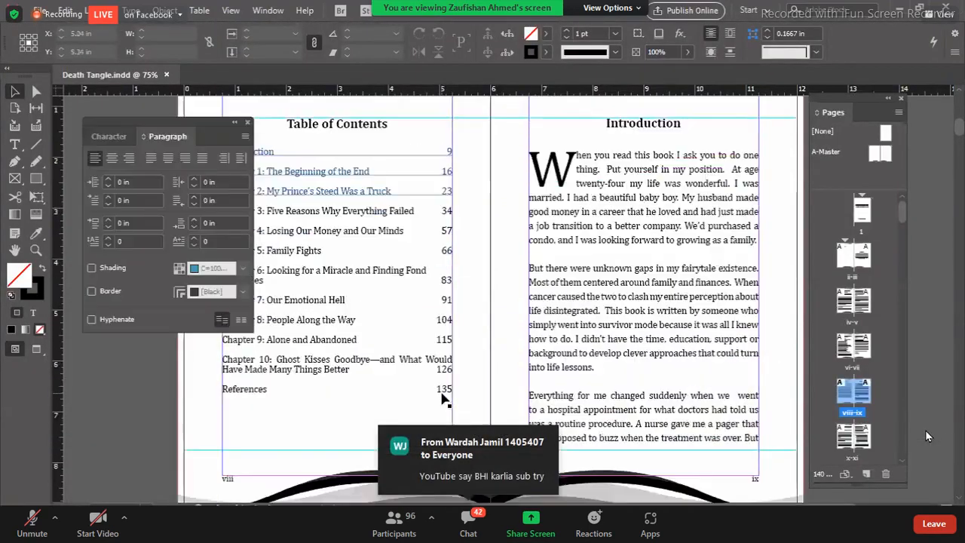
pyautogui.click(248, 123)
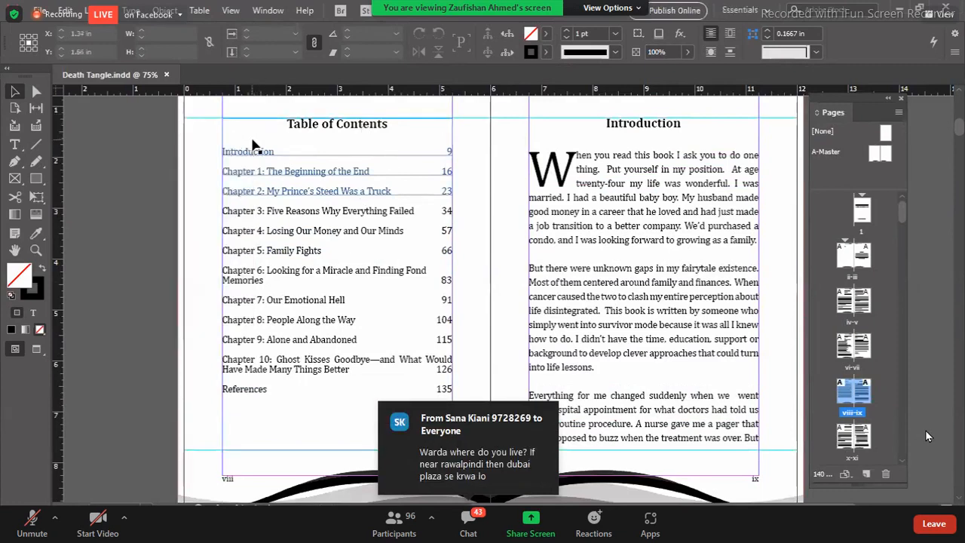
# Look through the book's spreads from the table of contents and introduction up to the start of Chapter 1
pyautogui.scroll(-2, 553, 388)
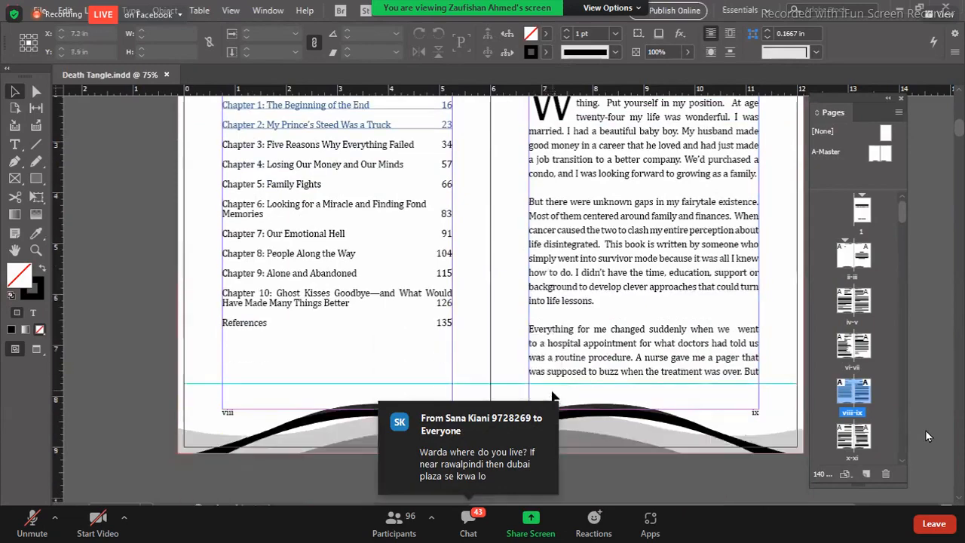
pyautogui.scroll(-10, 553, 396)
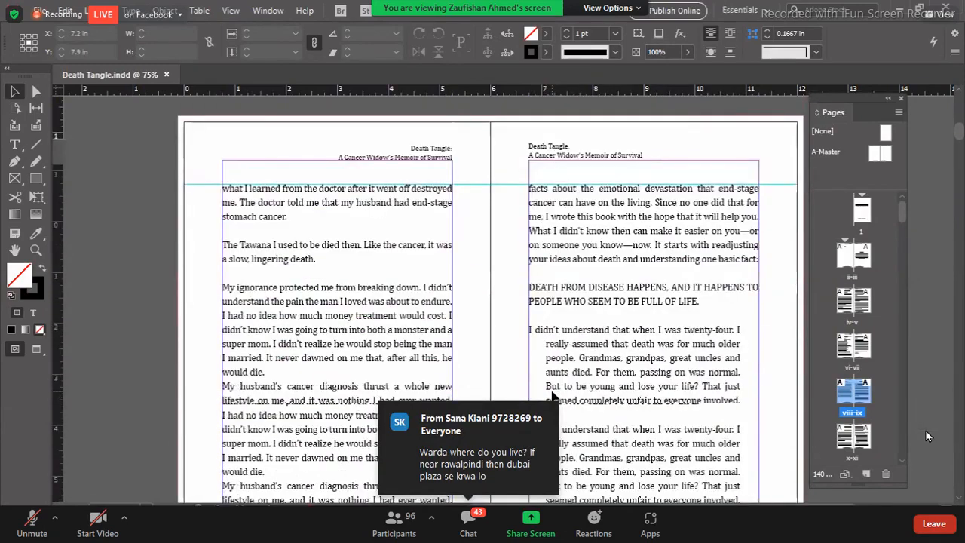
pyautogui.scroll(-12, 553, 396)
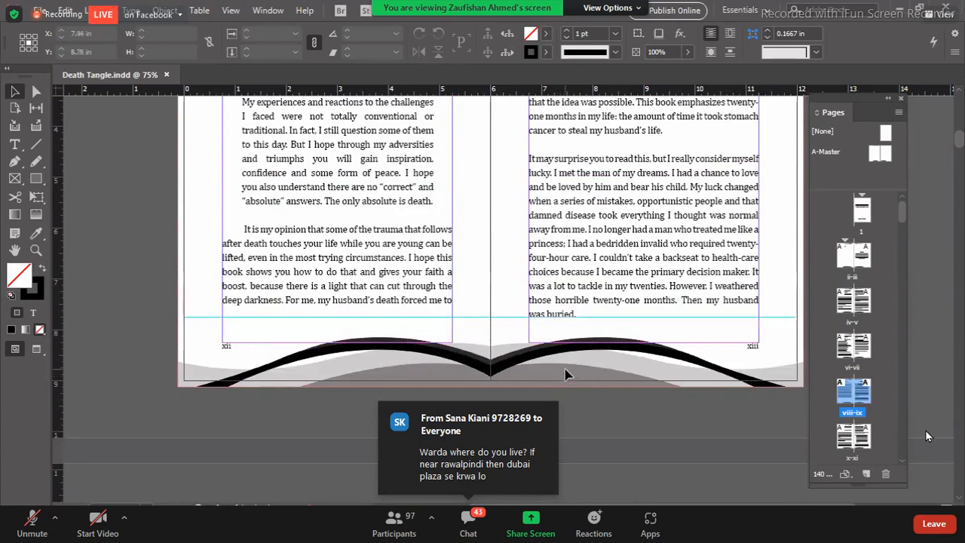
pyautogui.scroll(-4, 553, 381)
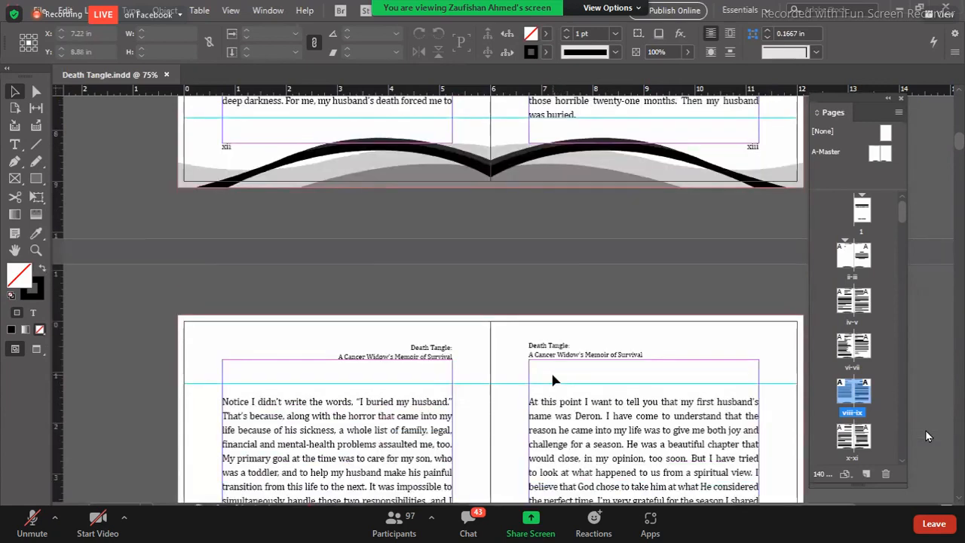
pyautogui.scroll(-10, 553, 381)
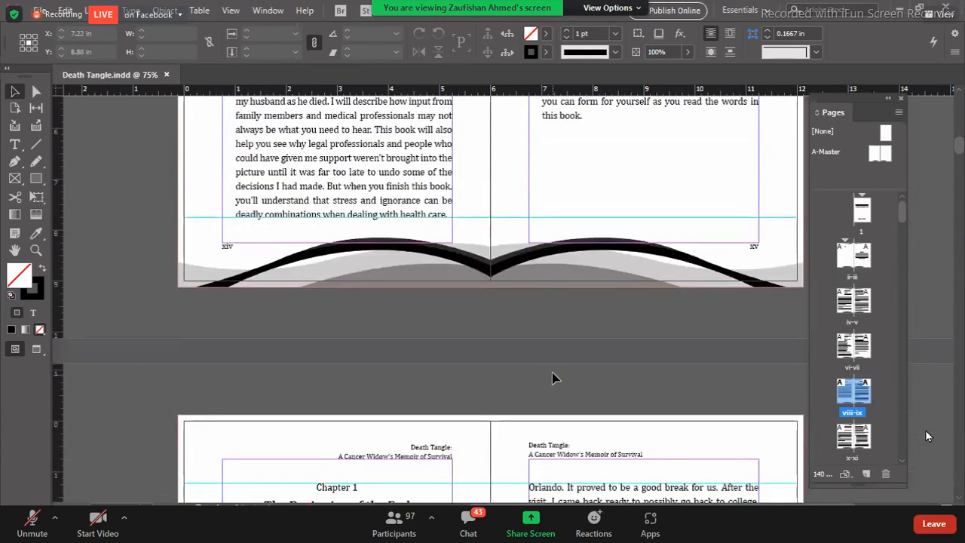
pyautogui.scroll(1, 553, 381)
pyautogui.scroll(-4, 553, 378)
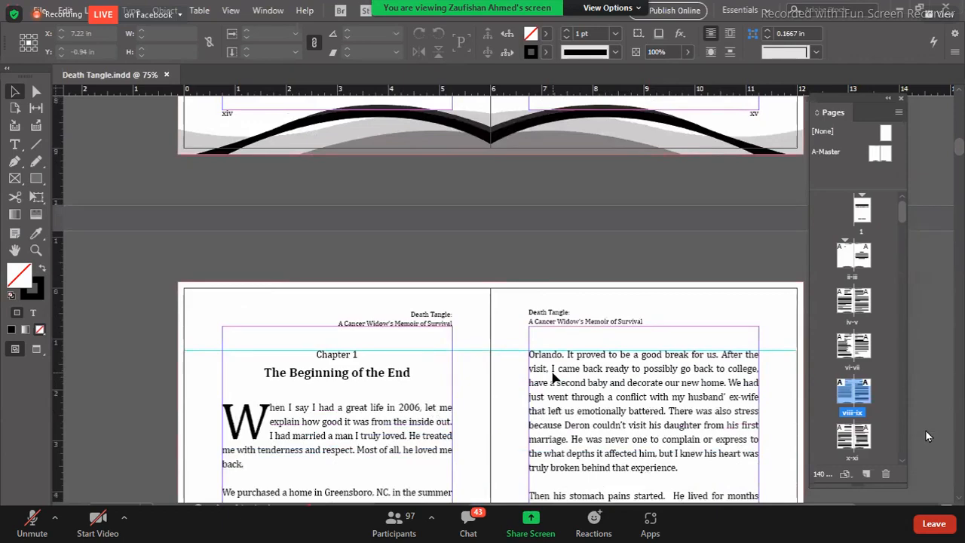
# Examine the page layout of the Chapter 1 spreads through to the opening of Chapter 2 at 50% zoom
pyautogui.scroll(-3, 553, 378)
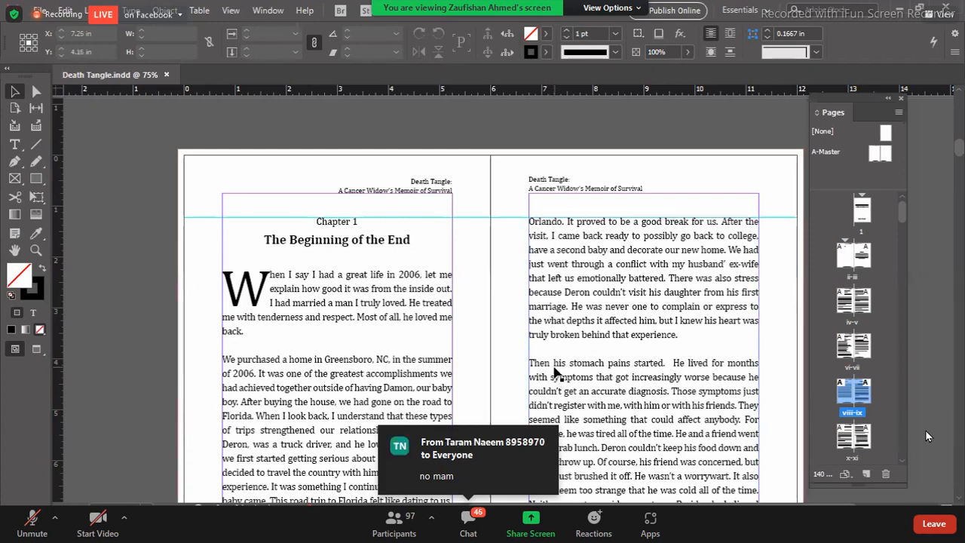
pyautogui.scroll(-4, 554, 373)
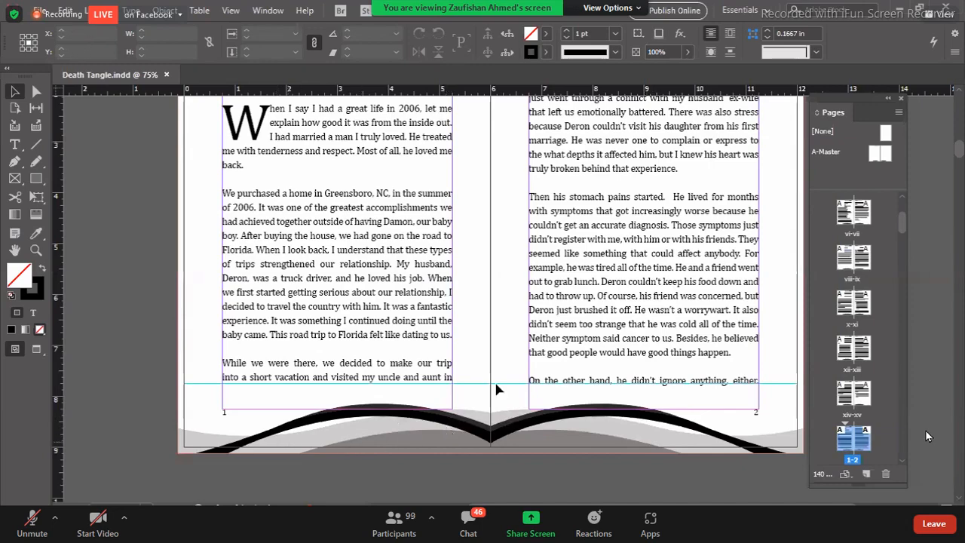
pyautogui.scroll(-5, 500, 390)
pyautogui.scroll(11, 585, 339)
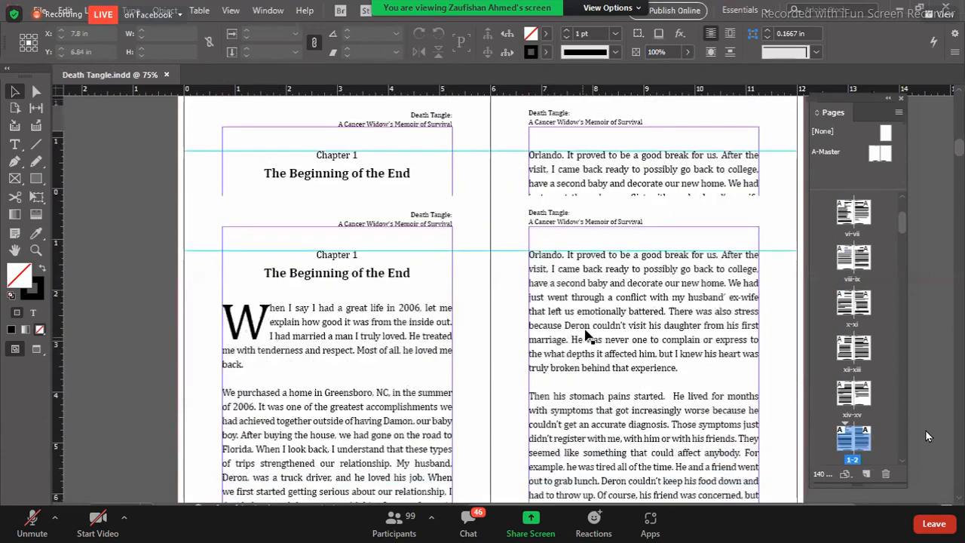
pyautogui.hotkey('ctrl', '-')
pyautogui.scroll(-3, 562, 316)
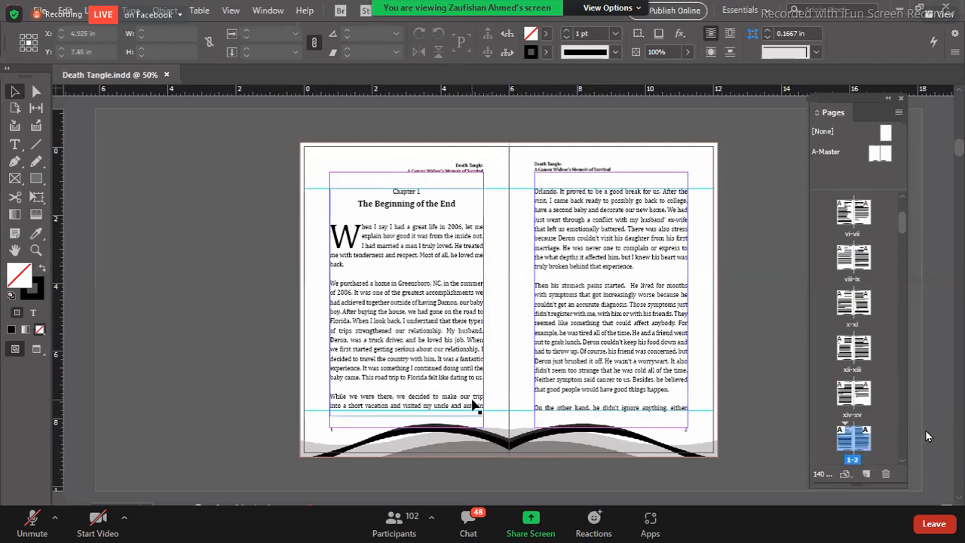
pyautogui.scroll(-5, 472, 403)
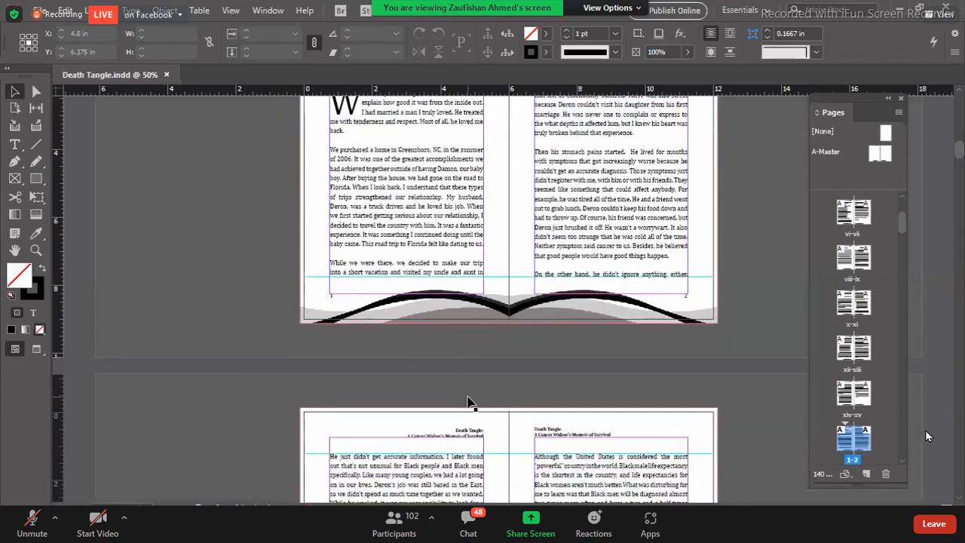
pyautogui.scroll(-10, 471, 404)
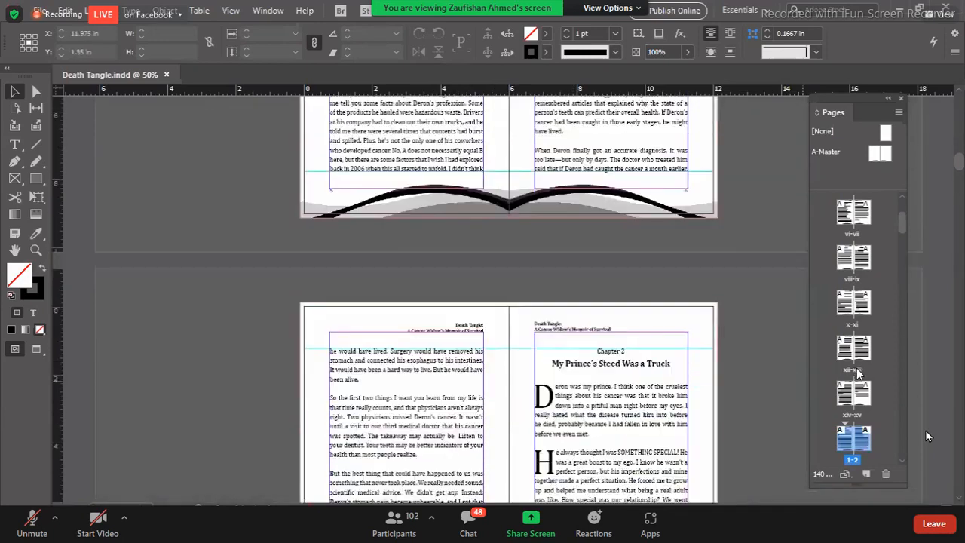
pyautogui.scroll(-2, 866, 361)
# Go to the document's last page, 125, and add one new page after it
pyautogui.moveTo(905, 229); pyautogui.dragTo(899, 470)
pyautogui.doubleClick(844, 435)
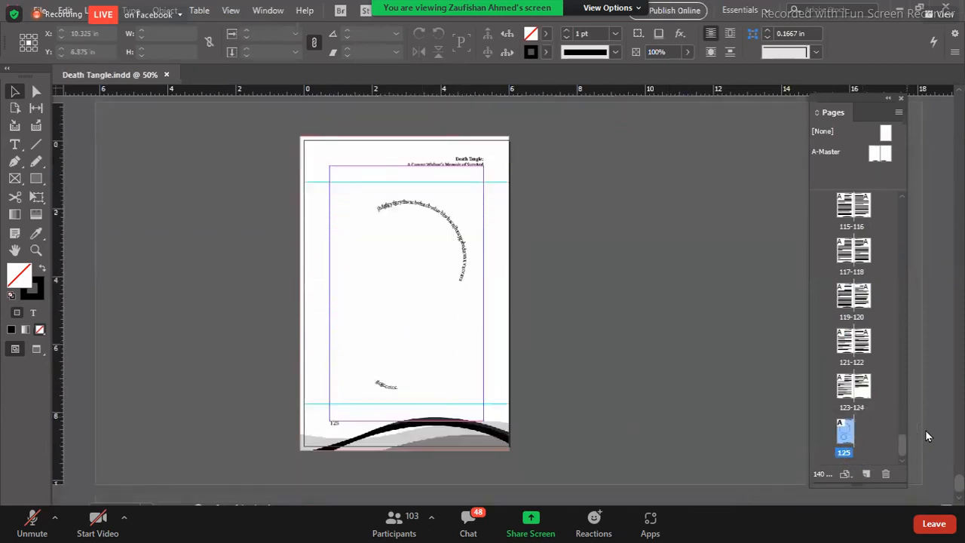
pyautogui.click(868, 474)
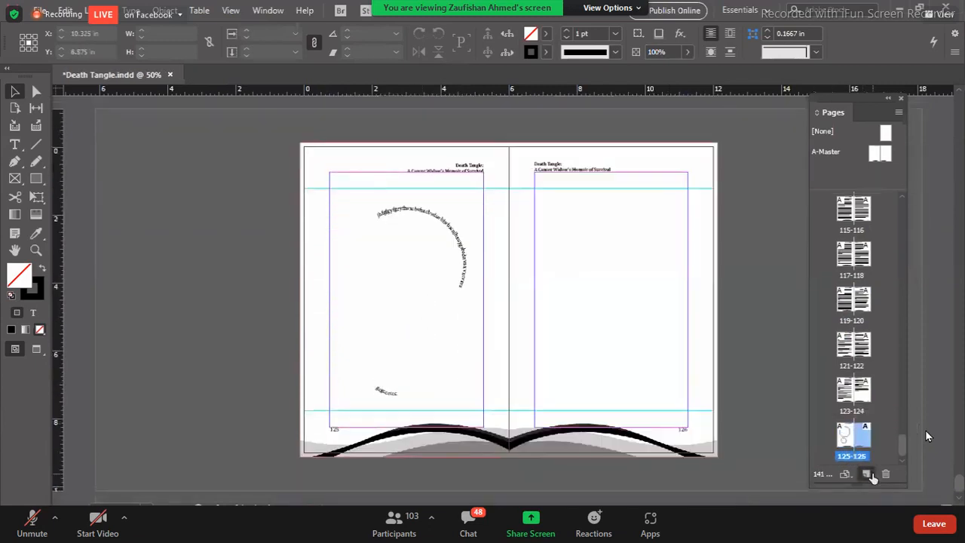
pyautogui.click(868, 474)
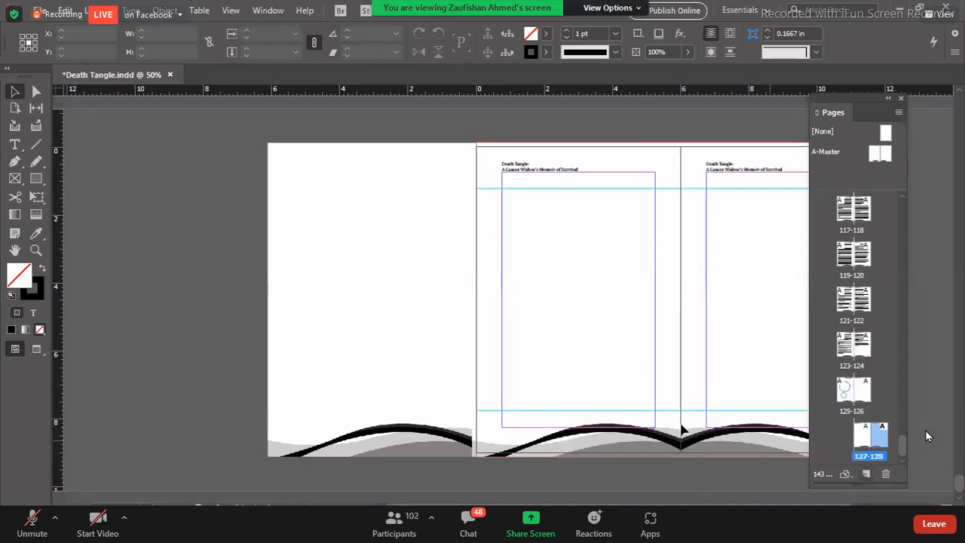
pyautogui.moveTo(666, 342); pyautogui.dragTo(444, 345)
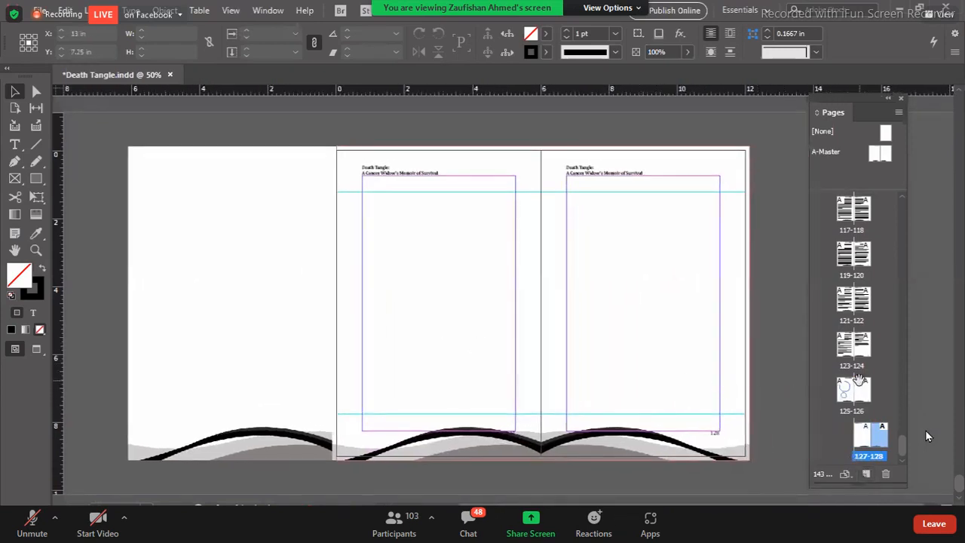
pyautogui.hotkey('ctrl', 'z')
pyautogui.hotkey('ctrl', 'z')
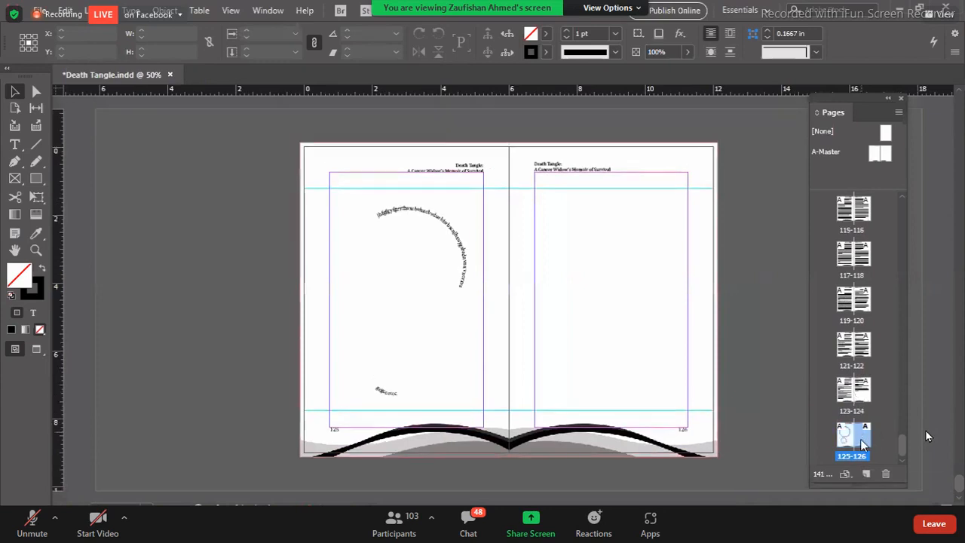
# Add four more pages at the end of the document, after page 126
pyautogui.click(864, 474)
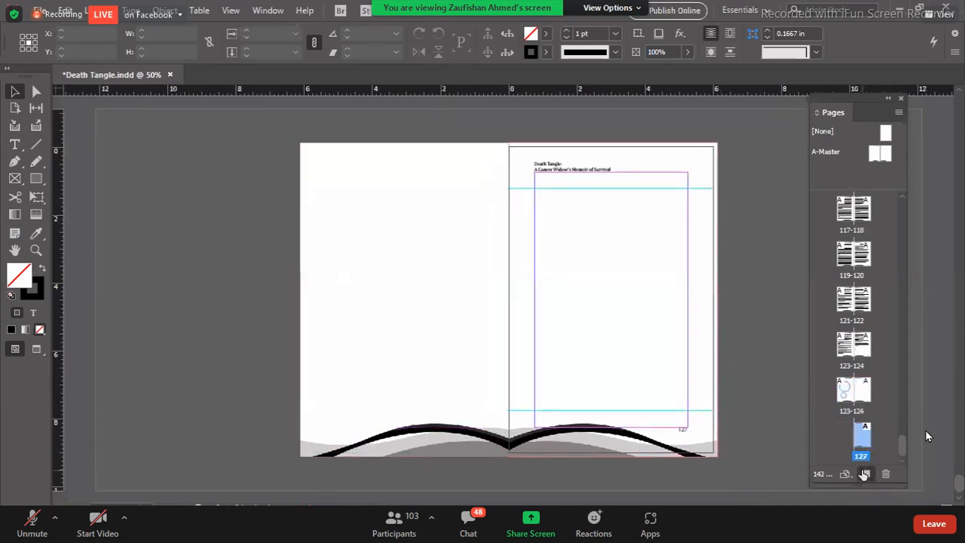
pyautogui.click(864, 473)
pyautogui.click(864, 473)
pyautogui.click(864, 474)
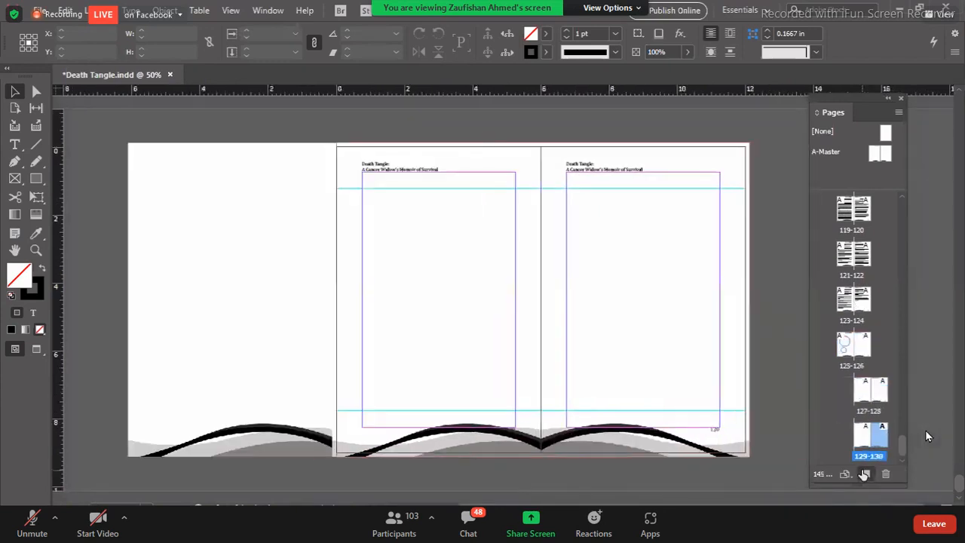
pyautogui.moveTo(615, 318); pyautogui.dragTo(470, 320)
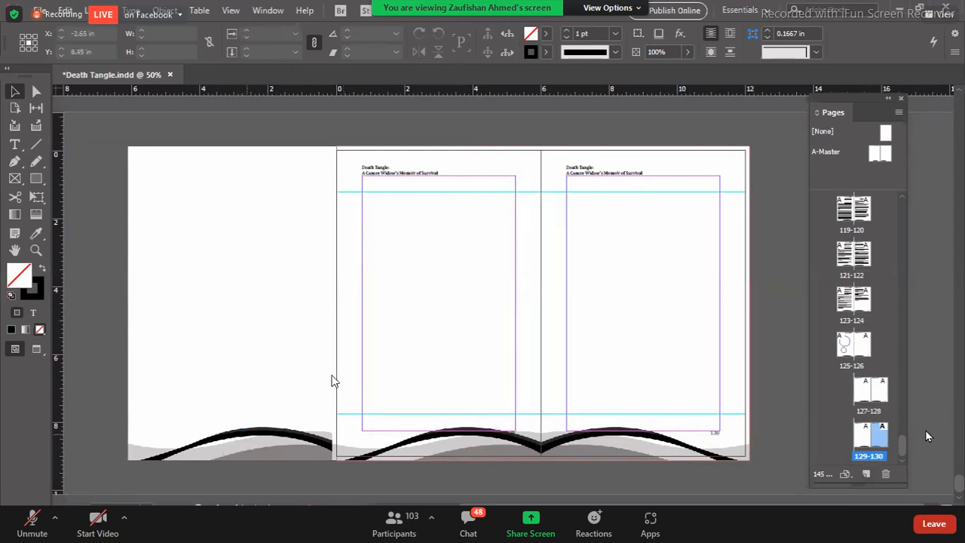
# Place the image "Silhouette Design Store_.jpg" from the Downloads folder on page 129, about 4.17 in square
pyautogui.hotkey('ctrl', 'd')
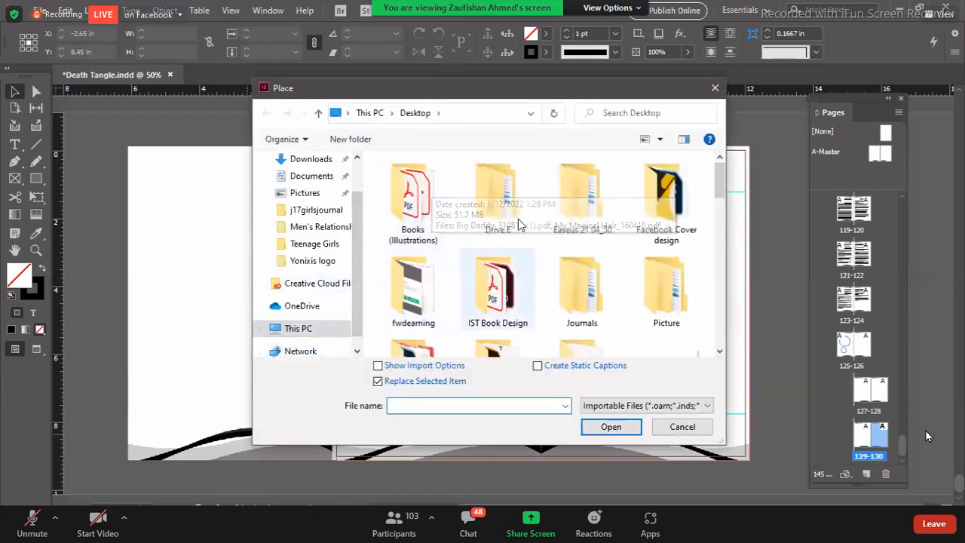
pyautogui.click(309, 160)
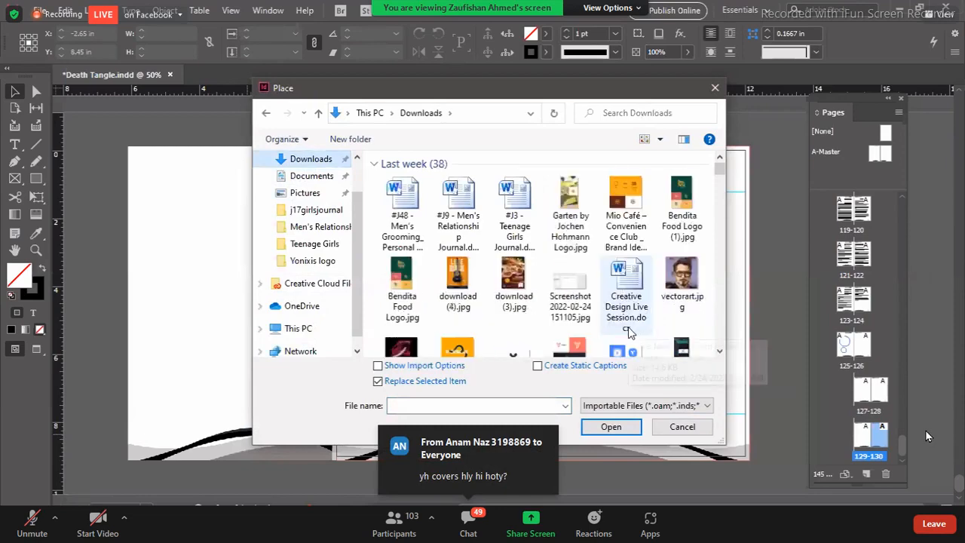
pyautogui.scroll(-1, 630, 332)
pyautogui.scroll(-1, 630, 332)
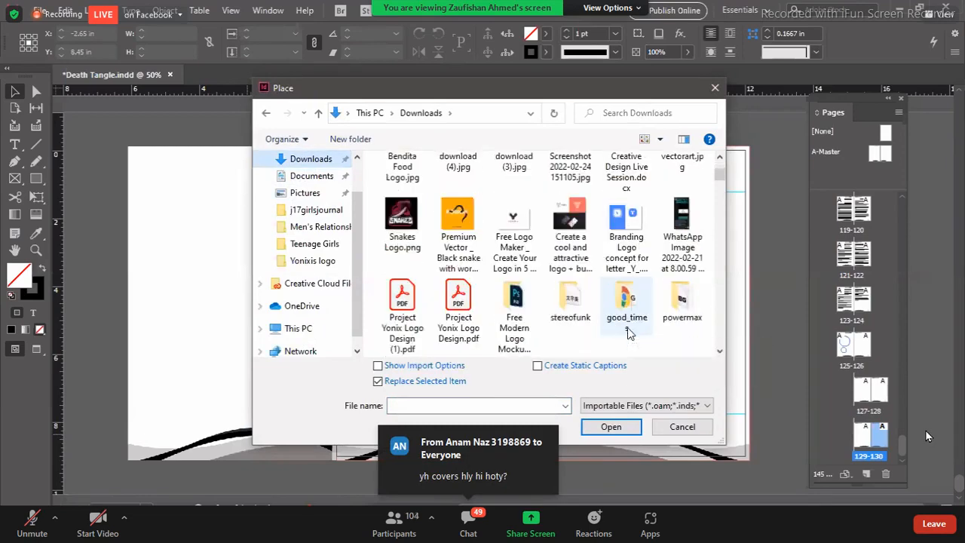
pyautogui.scroll(-1, 630, 334)
pyautogui.scroll(-7, 631, 333)
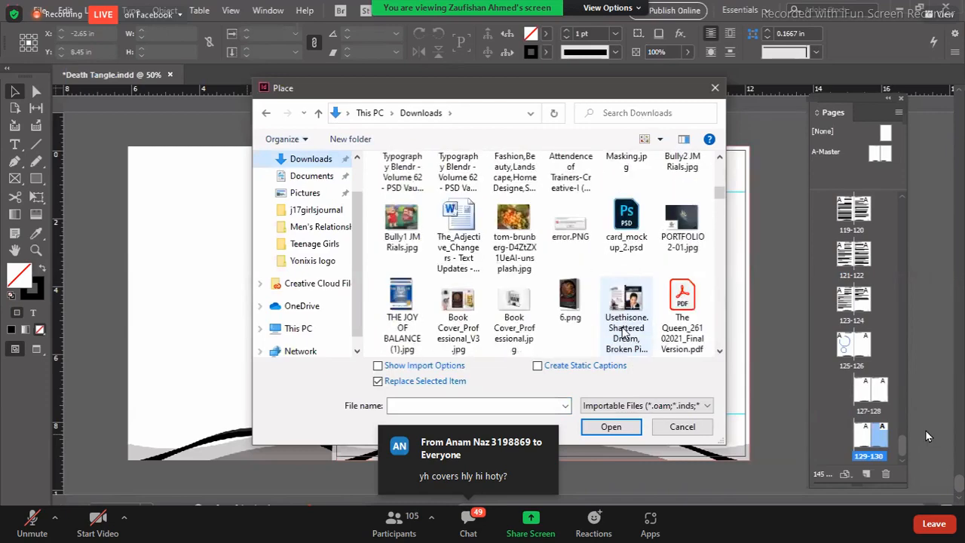
pyautogui.scroll(-2, 625, 335)
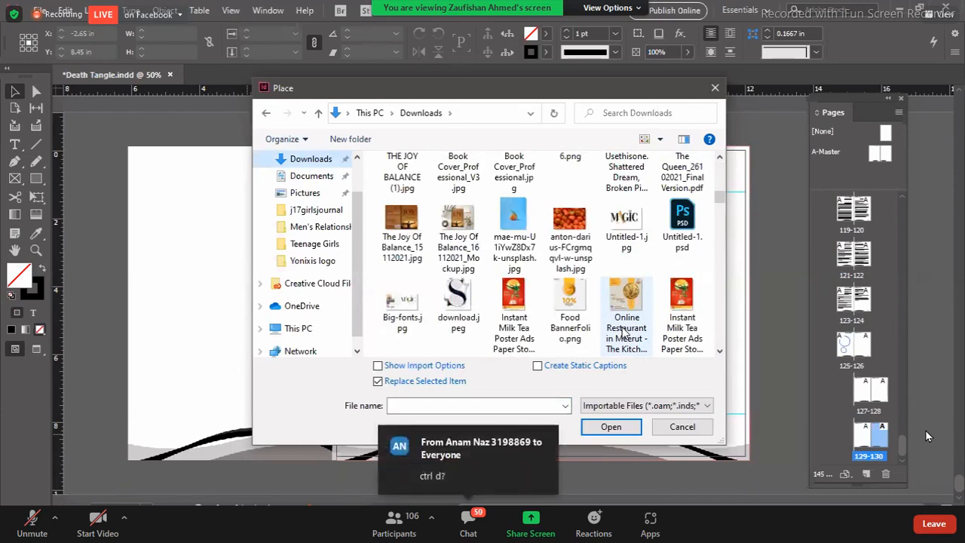
pyautogui.scroll(-1, 625, 335)
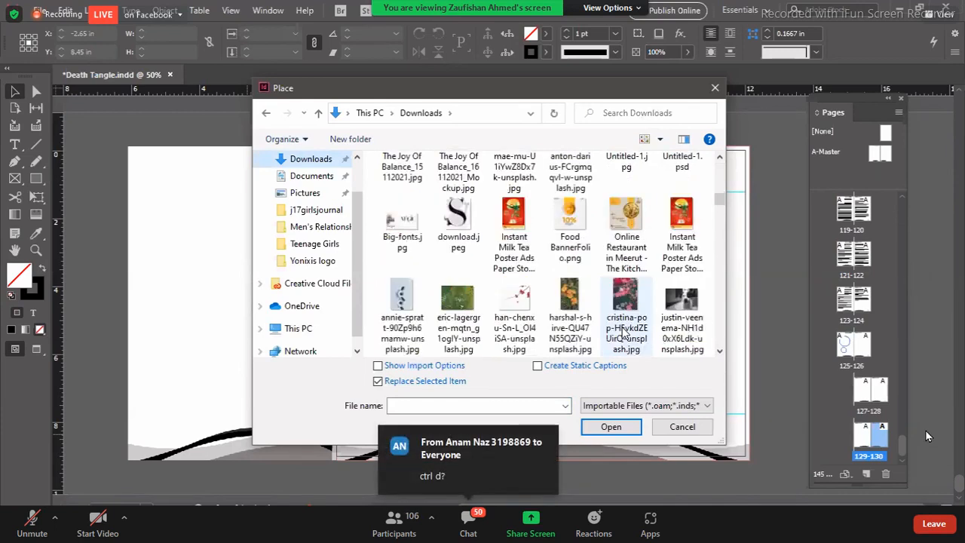
pyautogui.scroll(-2, 624, 335)
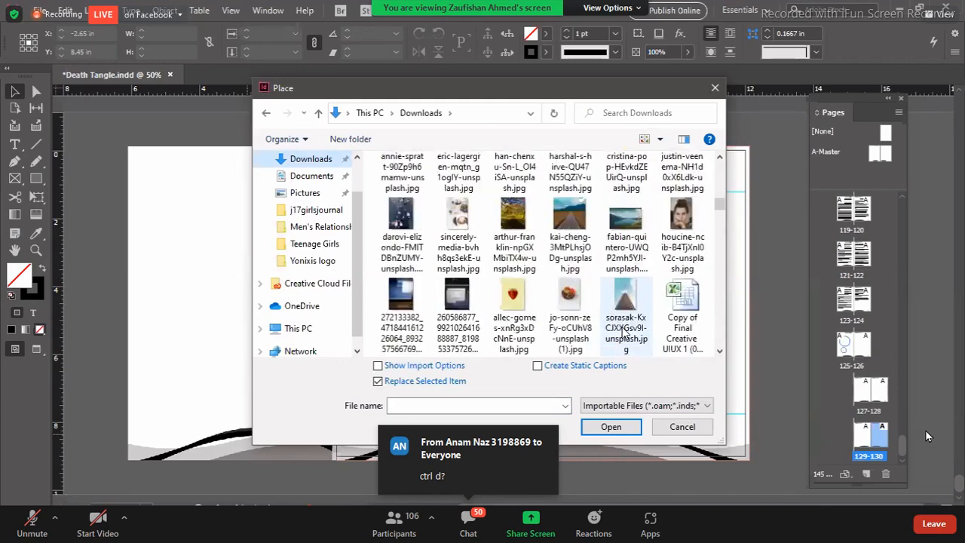
pyautogui.scroll(-5, 625, 335)
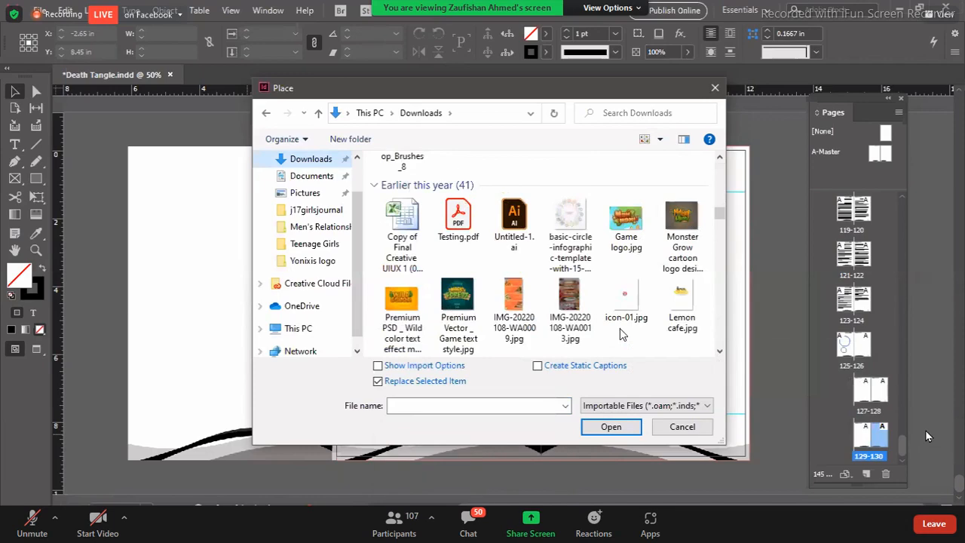
pyautogui.scroll(-2, 621, 329)
pyautogui.scroll(-1, 621, 335)
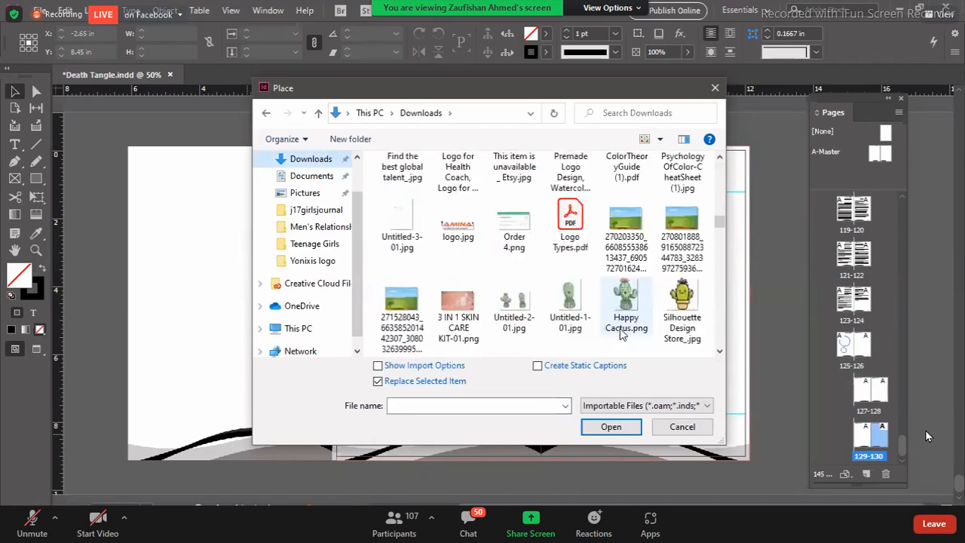
pyautogui.scroll(-2, 620, 328)
pyautogui.scroll(1, 620, 329)
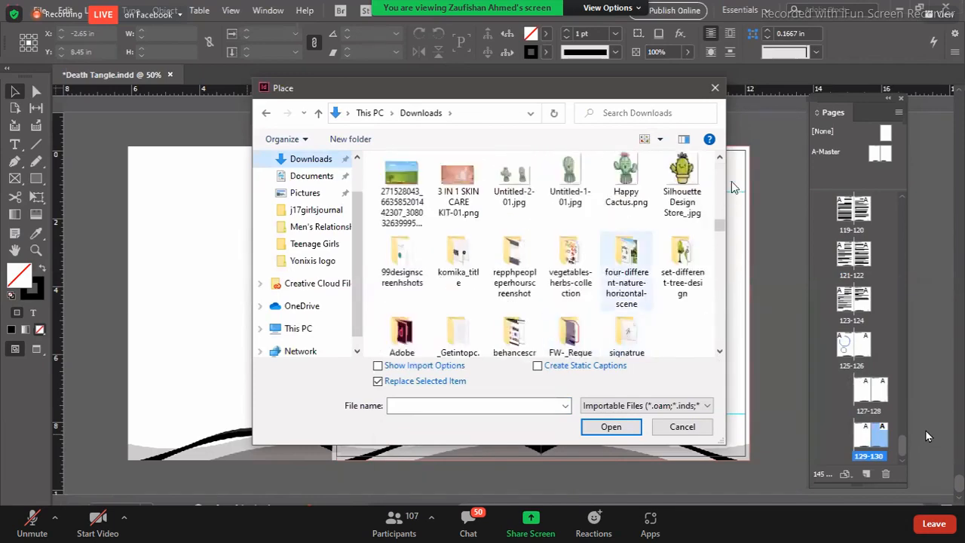
pyautogui.click(683, 185)
pyautogui.click(629, 425)
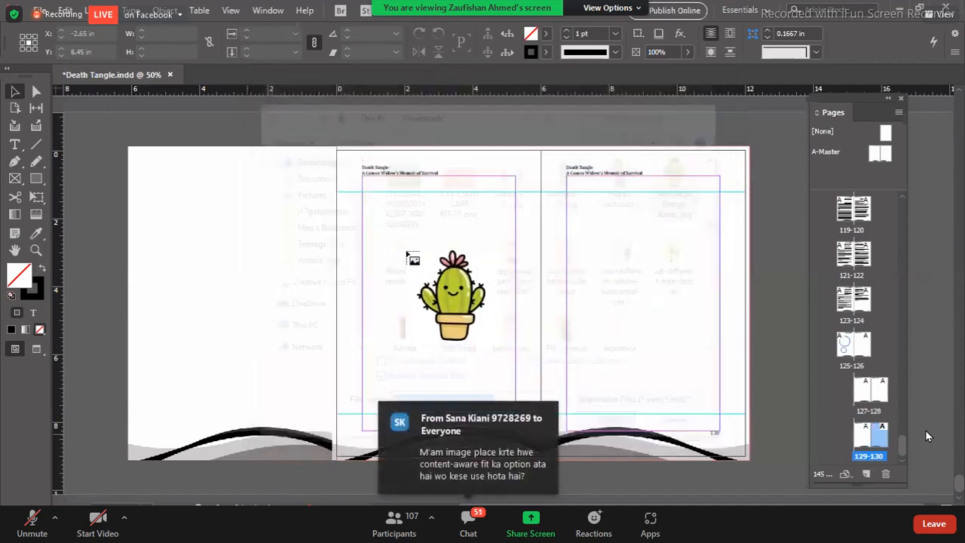
pyautogui.moveTo(371, 274); pyautogui.dragTo(371, 274)
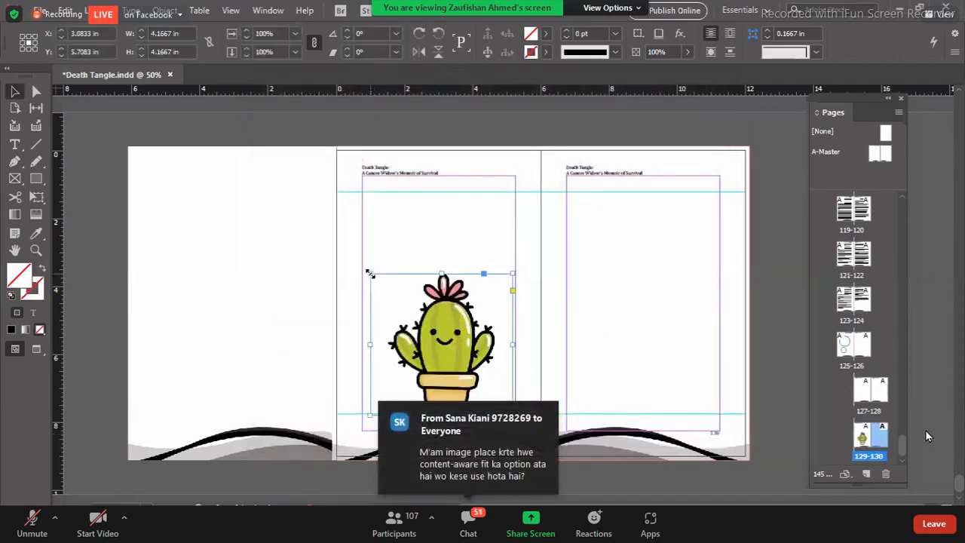
pyautogui.click(574, 288)
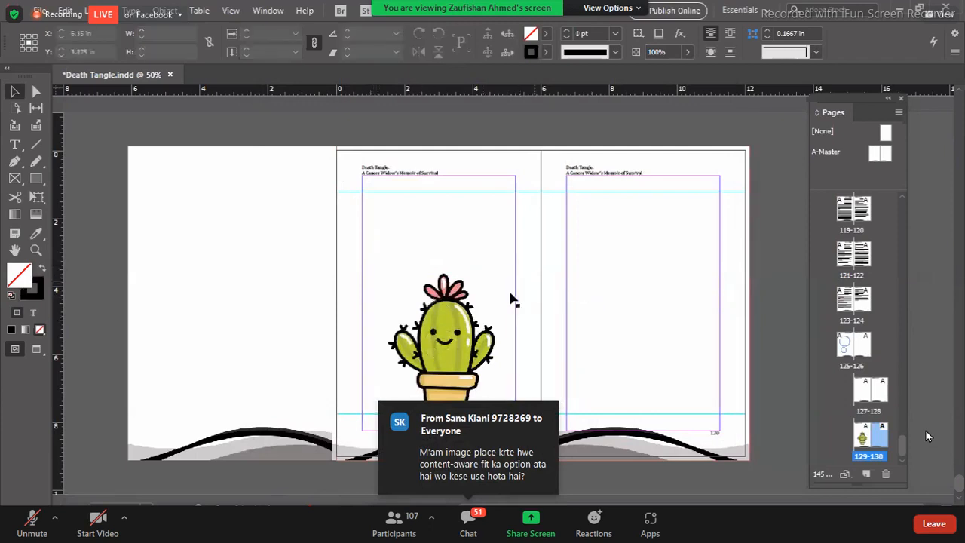
# Move the cactus image on page 129 up so its frame starts at the upper horizontal guide
pyautogui.moveTo(511, 300); pyautogui.dragTo(499, 221)
pyautogui.click(599, 242)
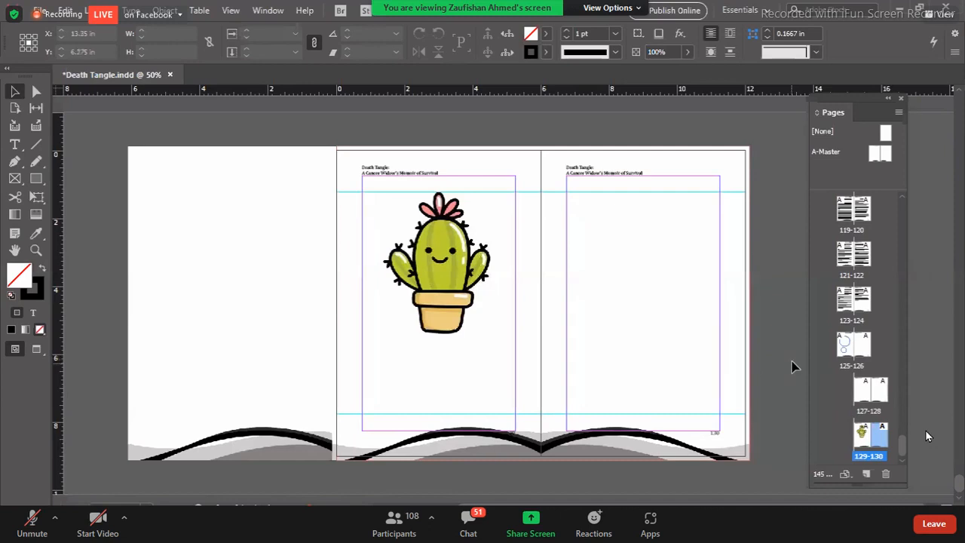
pyautogui.click(469, 315)
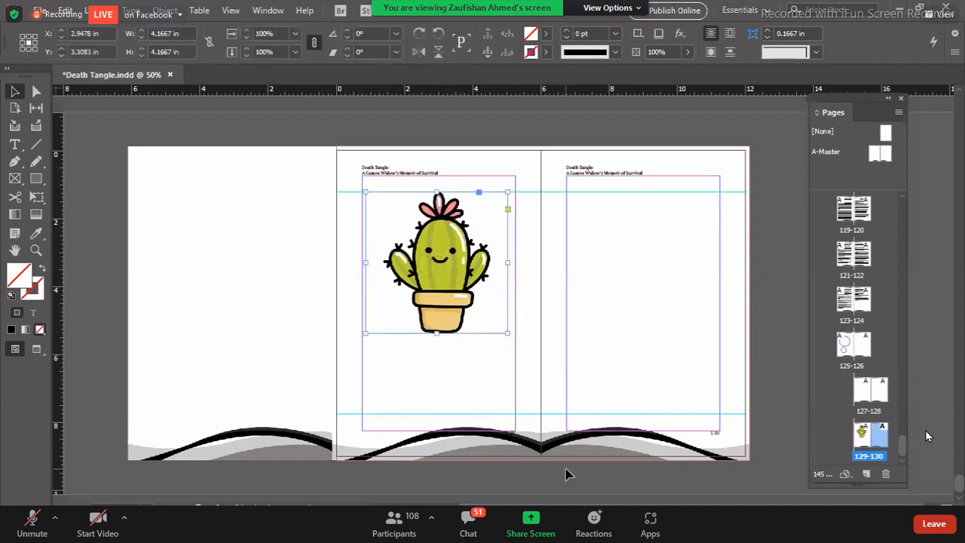
pyautogui.click(508, 373)
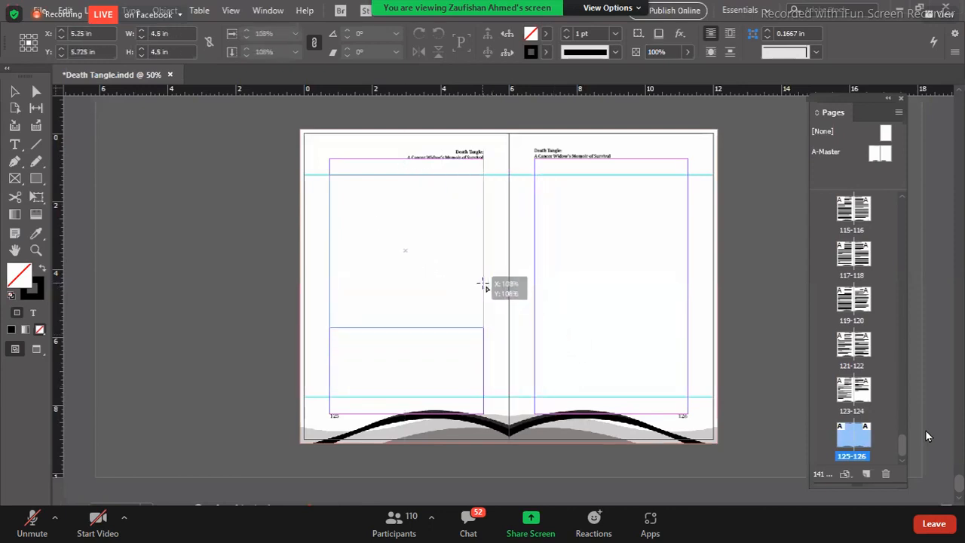
# Place the cactus image on page 125 below the upper guide, about 4.5 in square across the margin width, and select its frame
pyautogui.moveTo(516, 350); pyautogui.dragTo(487, 311)
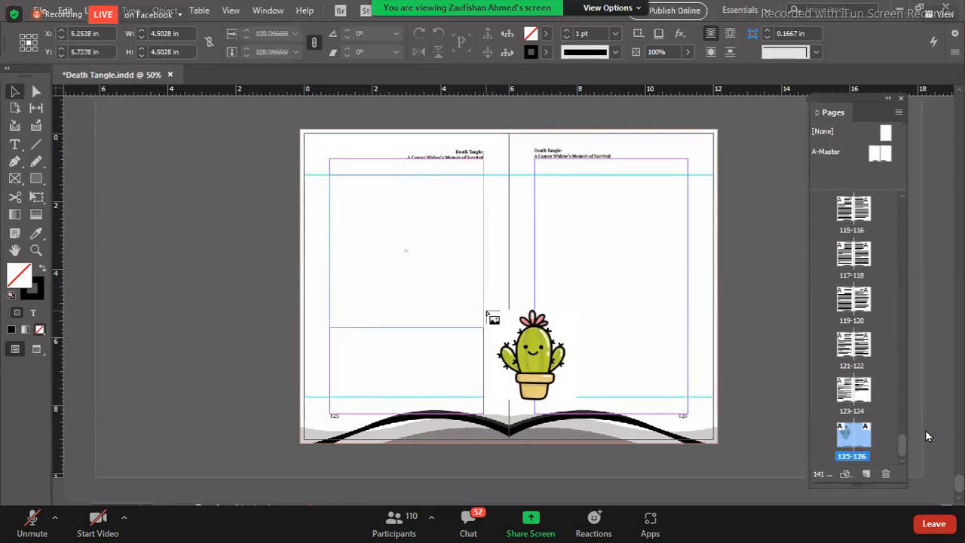
pyautogui.click(434, 351)
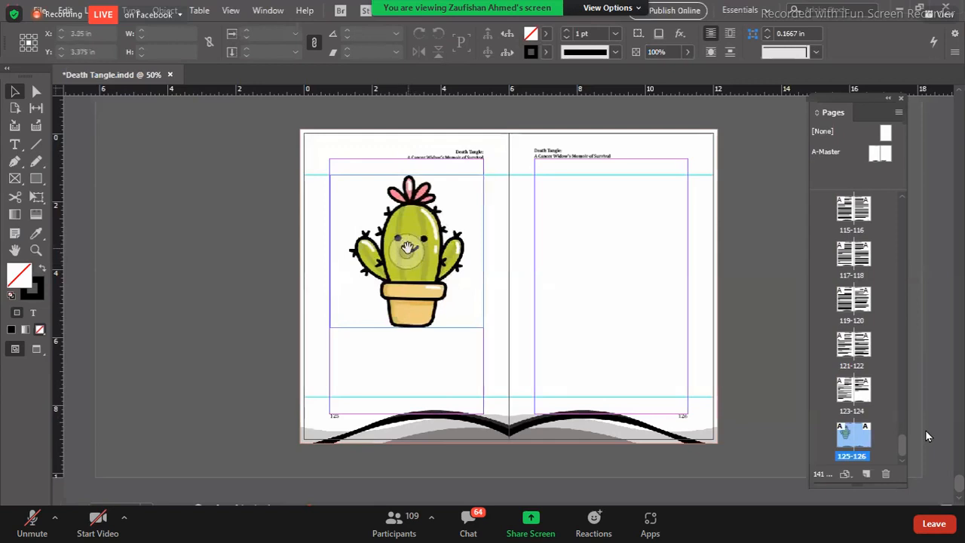
pyautogui.click(407, 247)
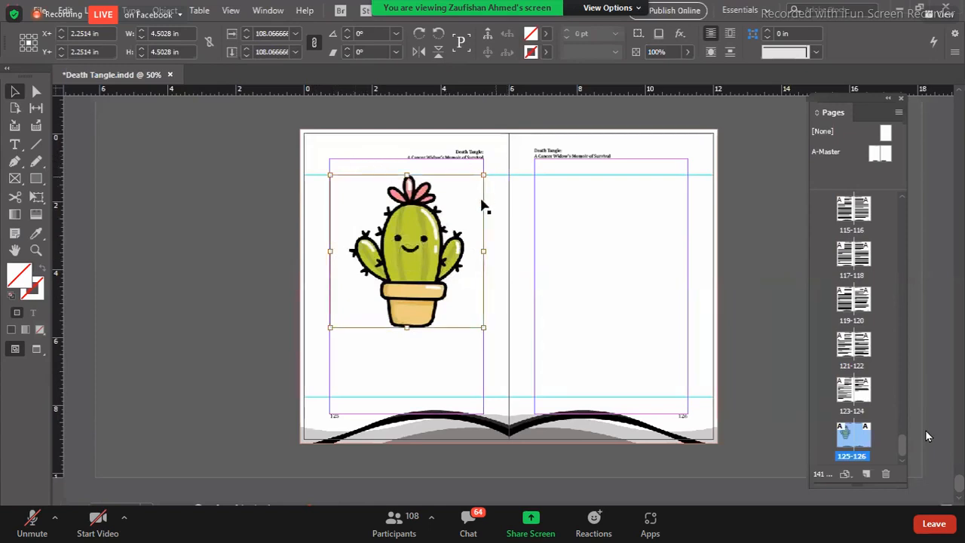
pyautogui.click(530, 325)
pyautogui.click(471, 314)
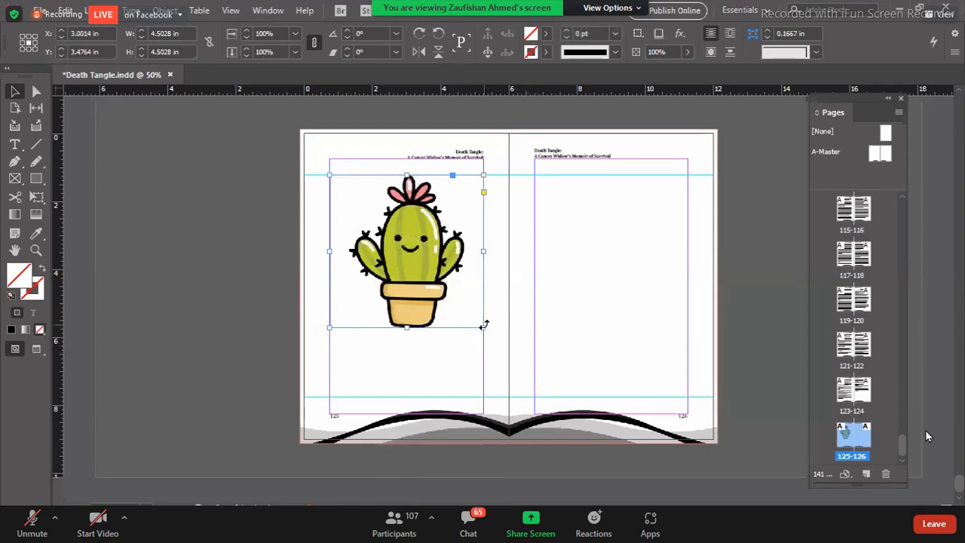
# Crop the cactus image by shortening its frame, and extend the frame back down to about 4.5 by 4.63 in
pyautogui.moveTo(483, 328); pyautogui.dragTo(472, 294)
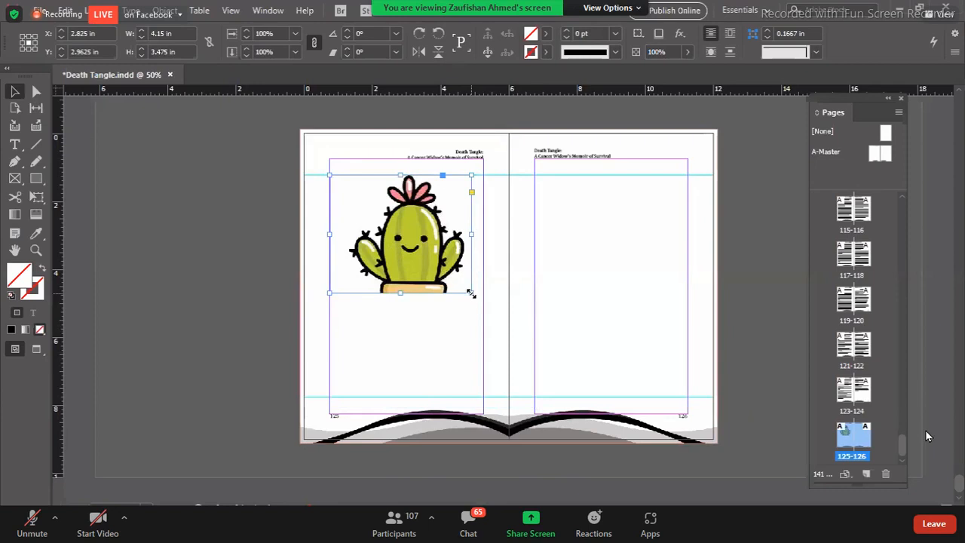
pyautogui.moveTo(473, 294); pyautogui.dragTo(483, 296)
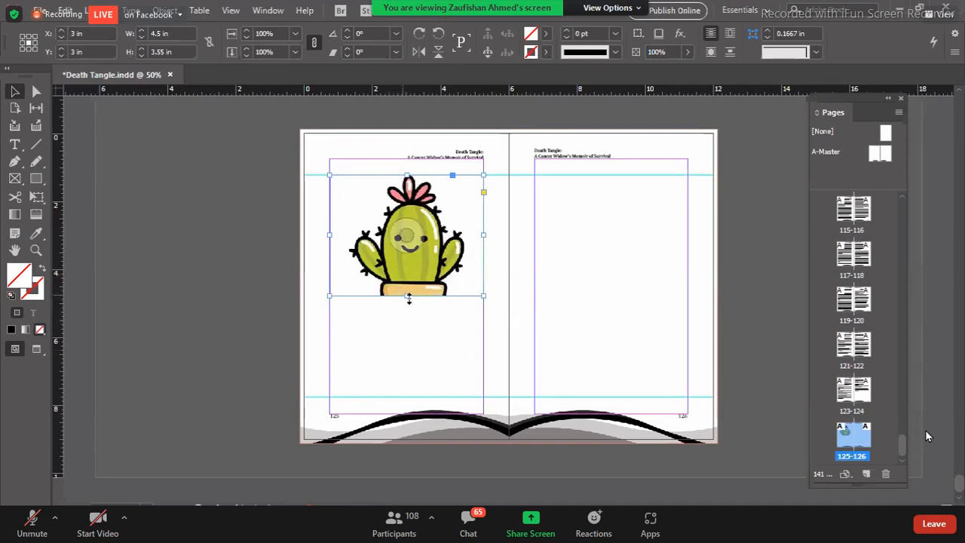
pyautogui.moveTo(409, 296); pyautogui.dragTo(408, 255)
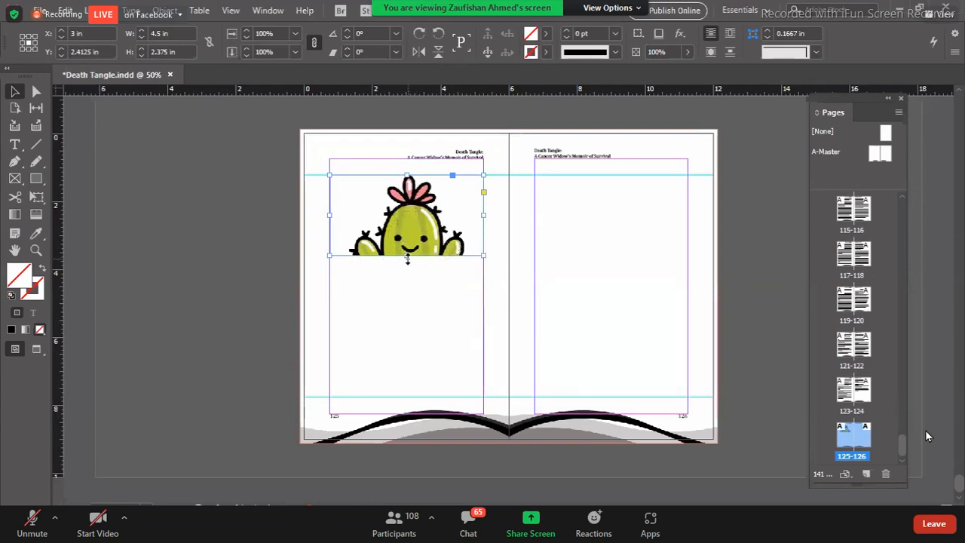
pyautogui.moveTo(407, 258); pyautogui.dragTo(411, 333)
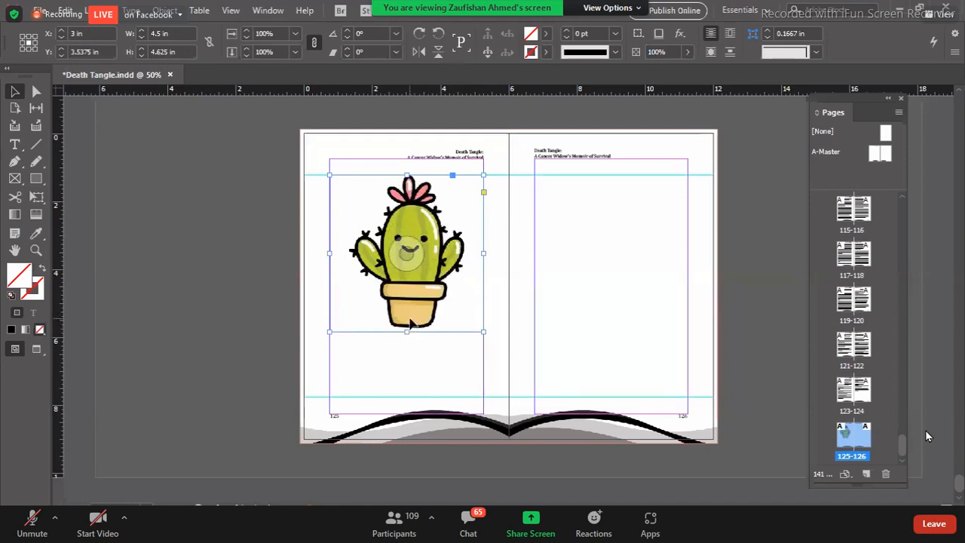
# Scale the cactus content down to about 2.88 in square inside its frame, and tighten the frame to about 2.83 by 2.95 in
pyautogui.click(410, 243)
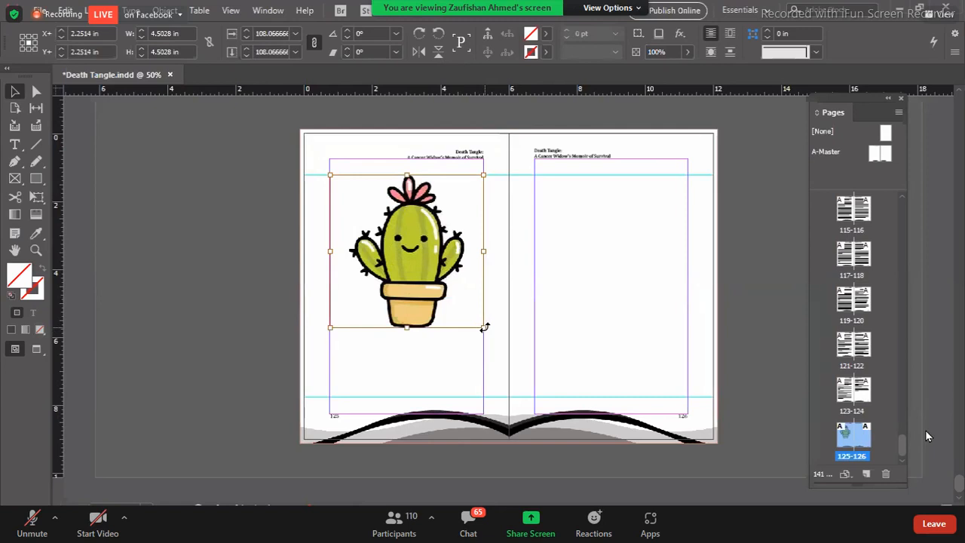
pyautogui.moveTo(485, 326); pyautogui.dragTo(428, 272)
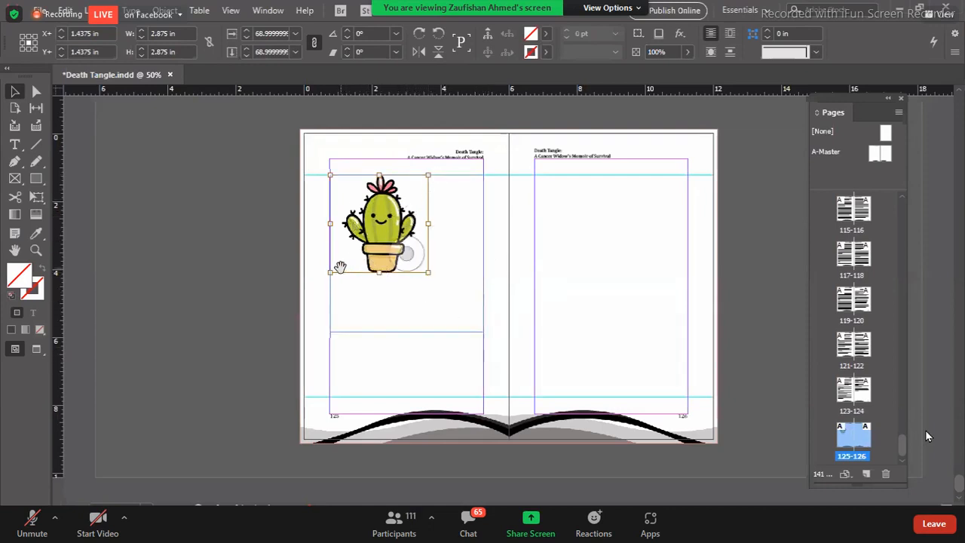
pyautogui.click(411, 301)
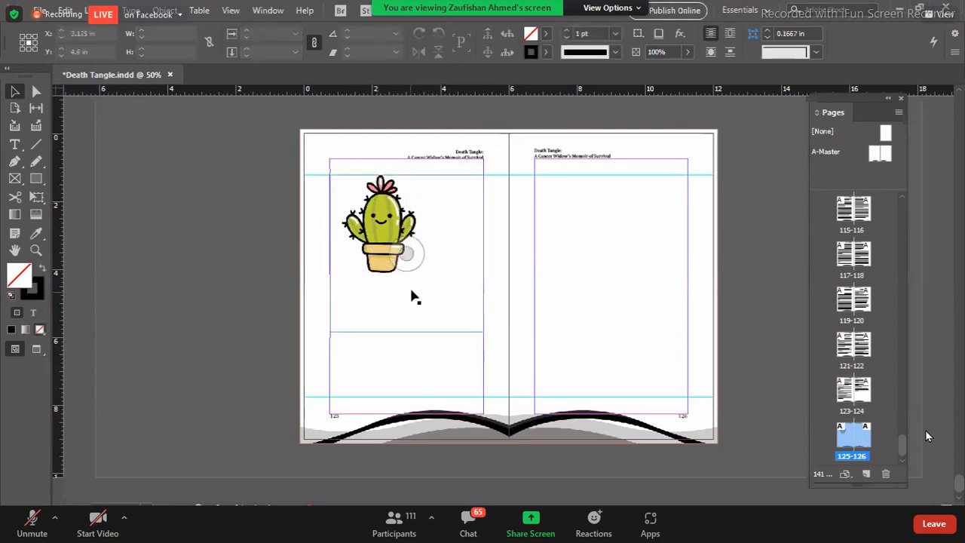
pyautogui.moveTo(480, 331); pyautogui.dragTo(427, 276)
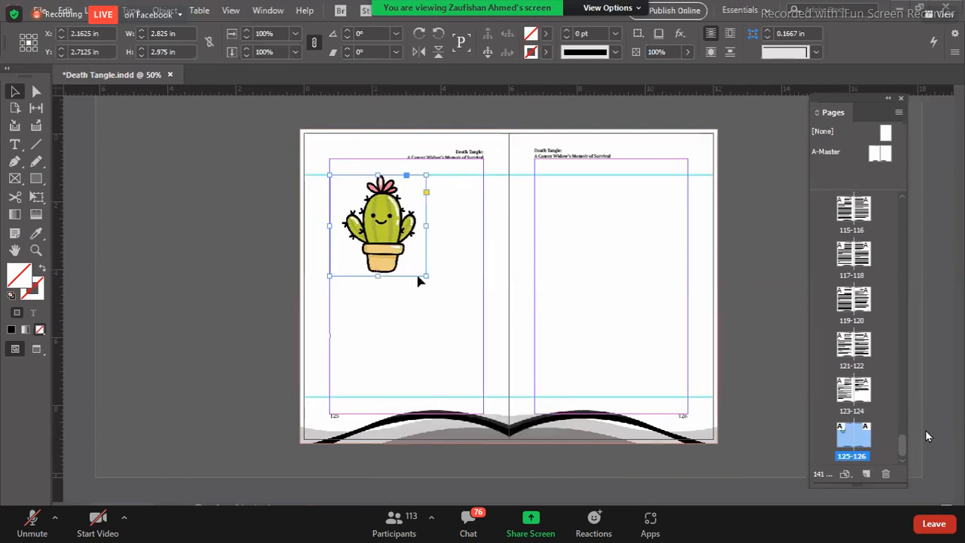
pyautogui.moveTo(428, 280)
pyautogui.mouseDown()
pyautogui.moveTo(451, 307)
pyautogui.moveTo(426, 274)
pyautogui.mouseUp()
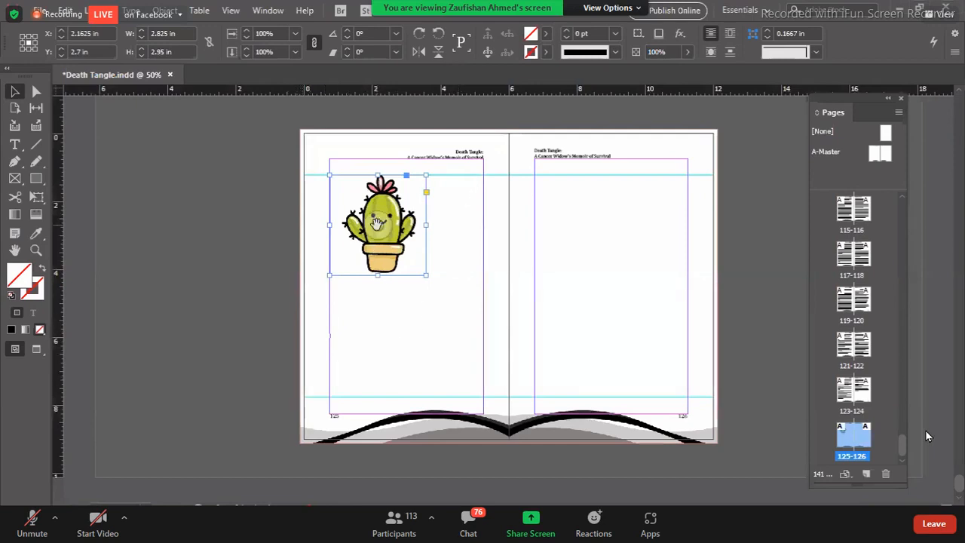
# Scale the cactus content up to about 5.33 in square without resizing its frame
pyautogui.click(377, 224)
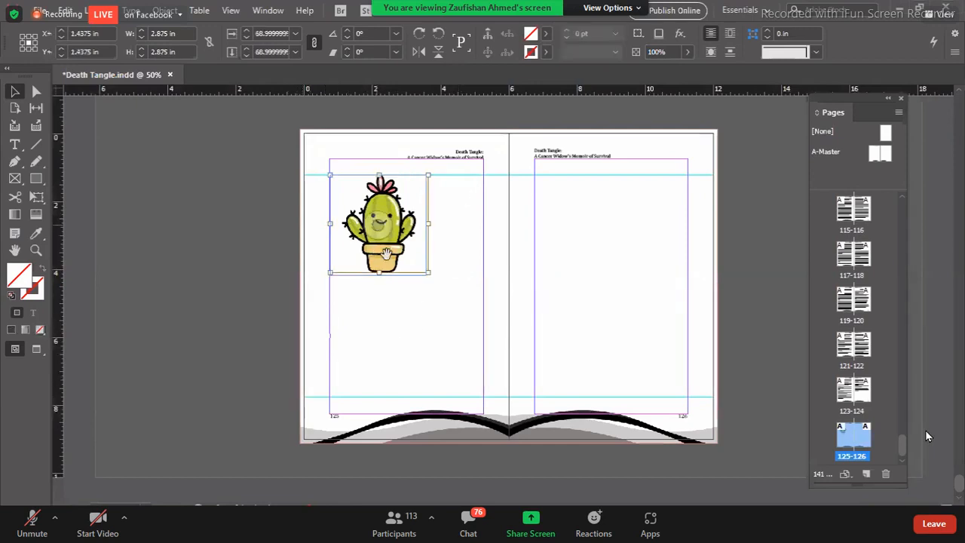
pyautogui.moveTo(429, 274); pyautogui.dragTo(483, 358)
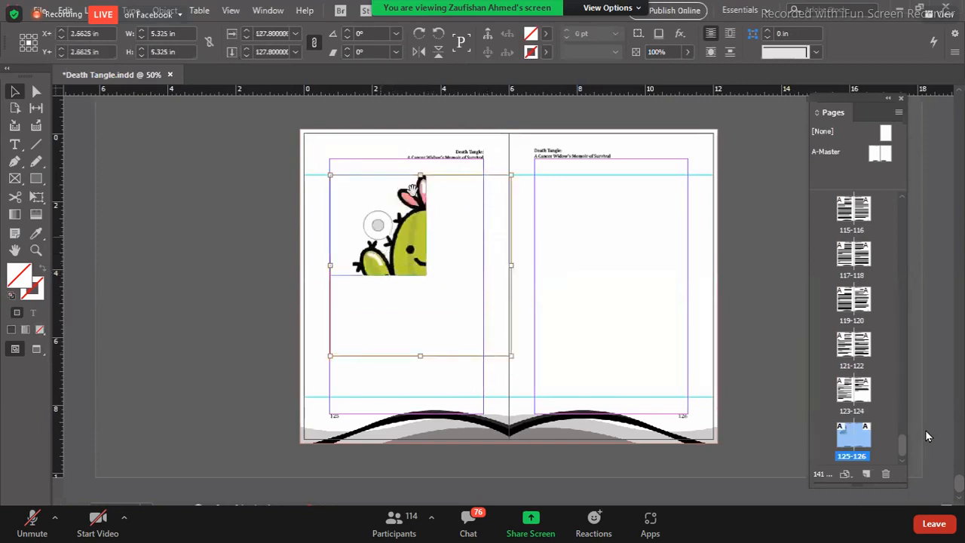
pyautogui.click(374, 284)
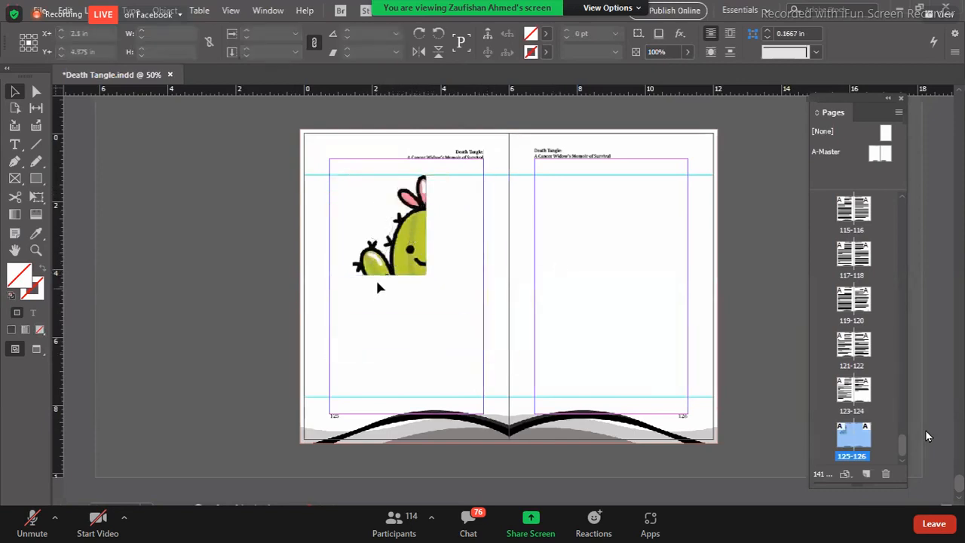
# Enlarge the cactus frame to about 4.5 by 5.6 in and shift the image content left so the whole cactus fits inside
pyautogui.click(420, 263)
pyautogui.moveTo(430, 274); pyautogui.dragTo(484, 365)
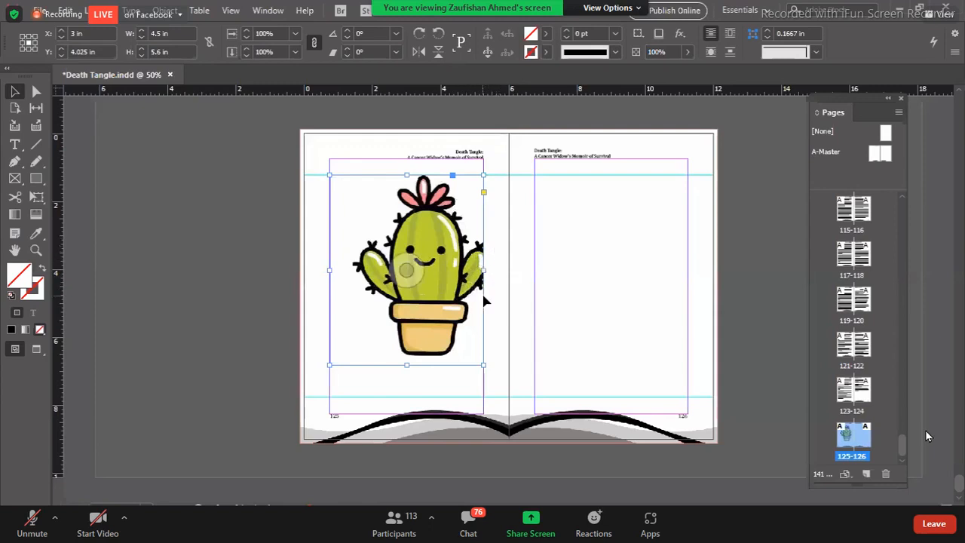
pyautogui.click(405, 263)
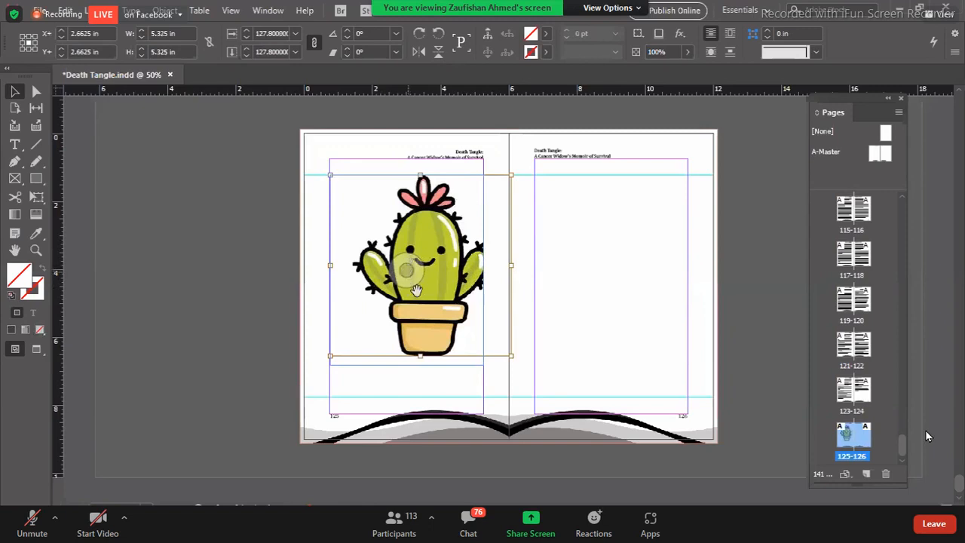
pyautogui.moveTo(438, 298); pyautogui.dragTo(414, 306)
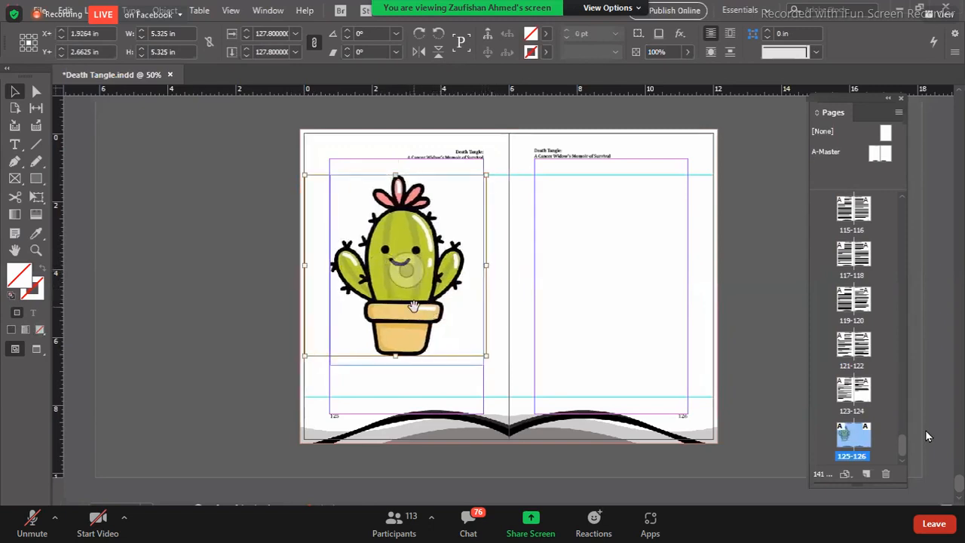
# Nudge the cactus content right inside its frame by about 0.25 in so the cactus sits centred, and deselect it
pyautogui.press('Right')
pyautogui.press('Right')
pyautogui.press('Right')
pyautogui.press('Right')
pyautogui.press('Right')
pyautogui.press('Right')
pyautogui.press('Right')
pyautogui.press('Right')
pyautogui.press('Right')
pyautogui.press('Right')
pyautogui.press('Right')
pyautogui.press('Right')
pyautogui.press('Right')
pyautogui.press('Right')
pyautogui.press('Right')
pyautogui.press('Right')
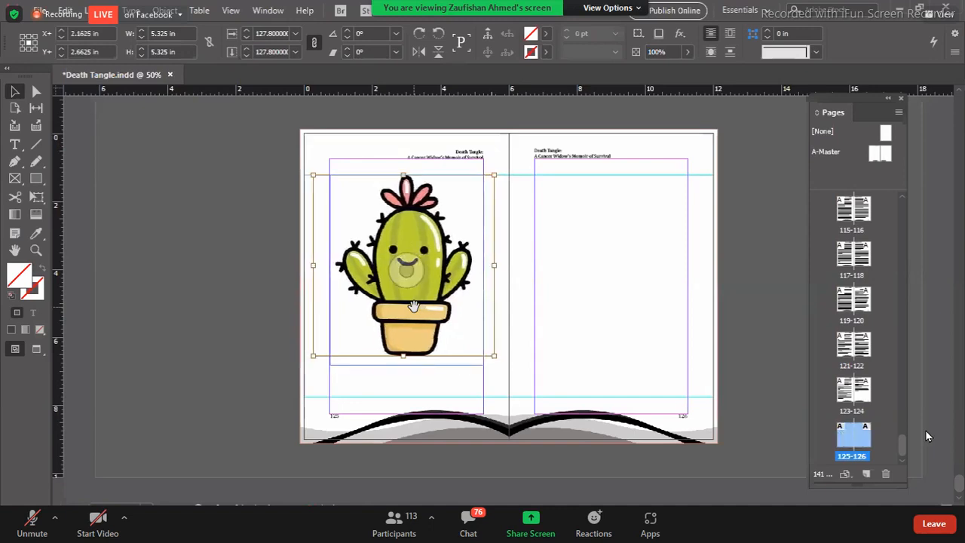
pyautogui.click(555, 324)
pyautogui.press('d')
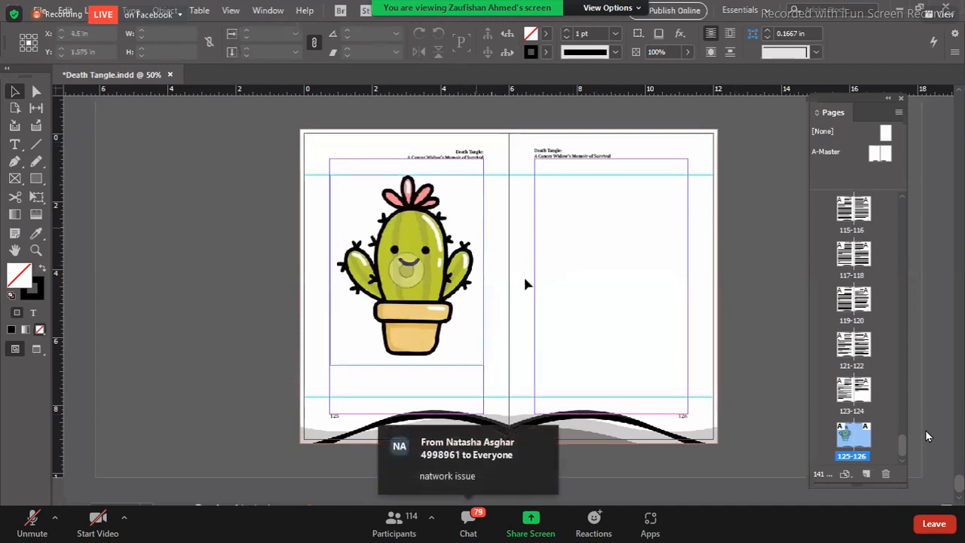
# Move the framed cactus down to about Y 5.15 in and scale its content down to about 4.23 in square
pyautogui.click(428, 357)
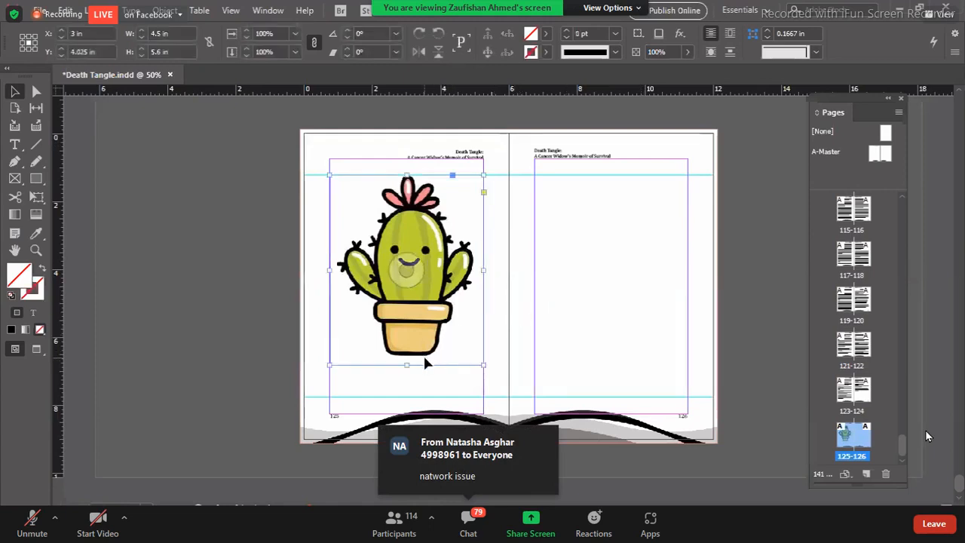
pyautogui.moveTo(427, 361); pyautogui.dragTo(413, 421)
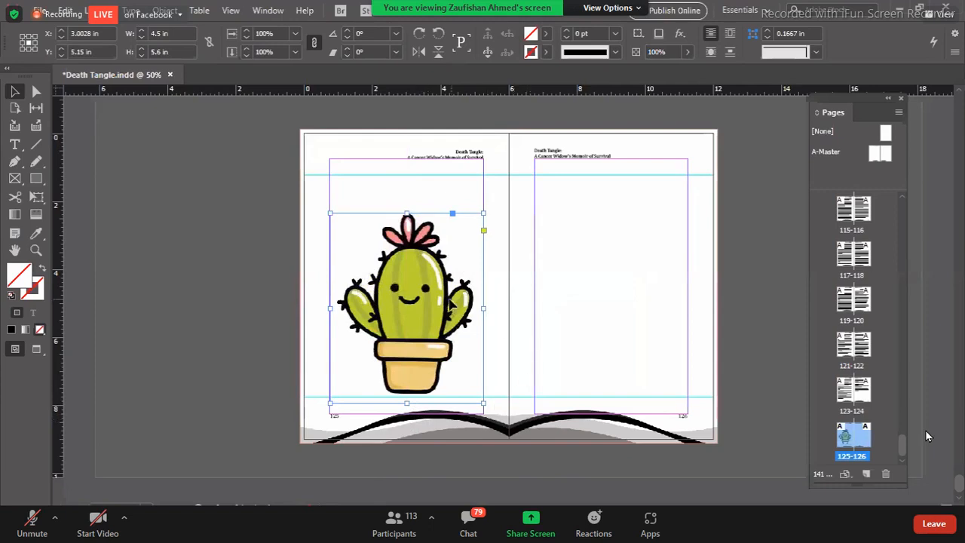
pyautogui.click(407, 307)
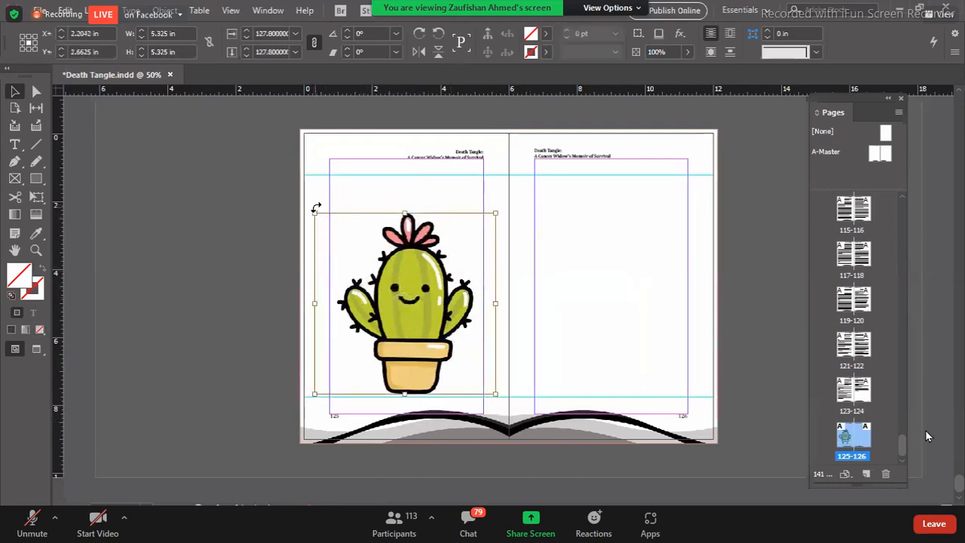
pyautogui.moveTo(316, 211); pyautogui.dragTo(351, 249)
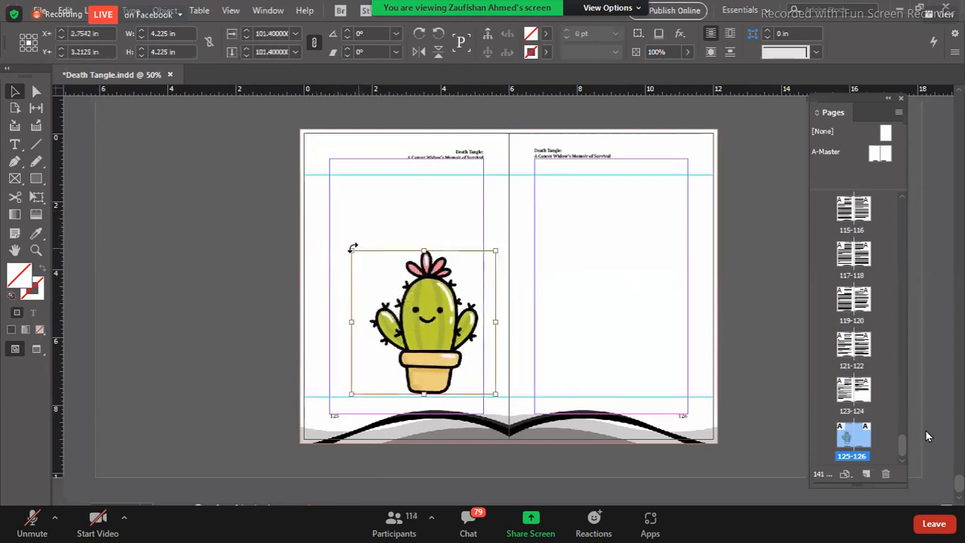
pyautogui.click(637, 258)
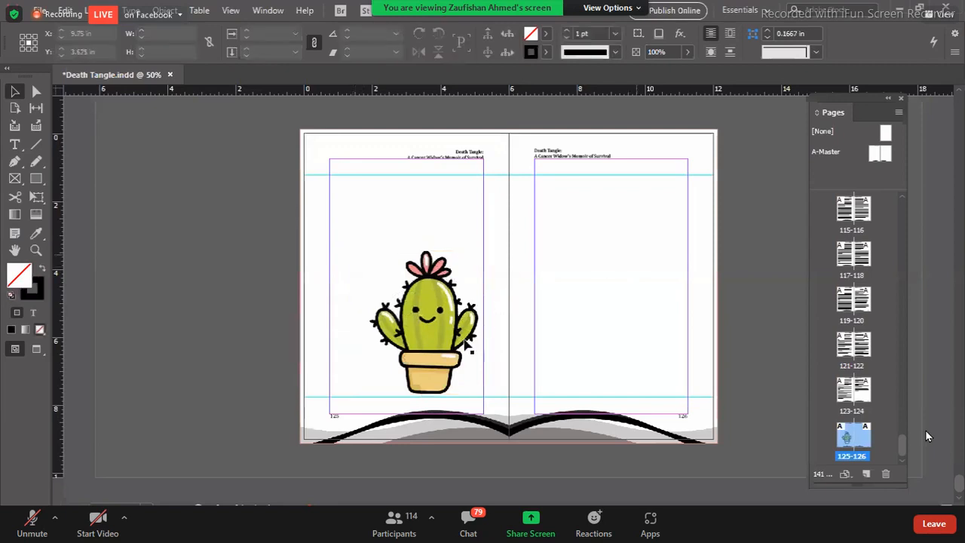
# Shorten the cactus frame from above and below to about 4.5 by 4.6 in, ending at the lower guide
pyautogui.click(399, 218)
pyautogui.moveTo(407, 213); pyautogui.dragTo(408, 240)
pyautogui.moveTo(408, 401); pyautogui.dragTo(407, 396)
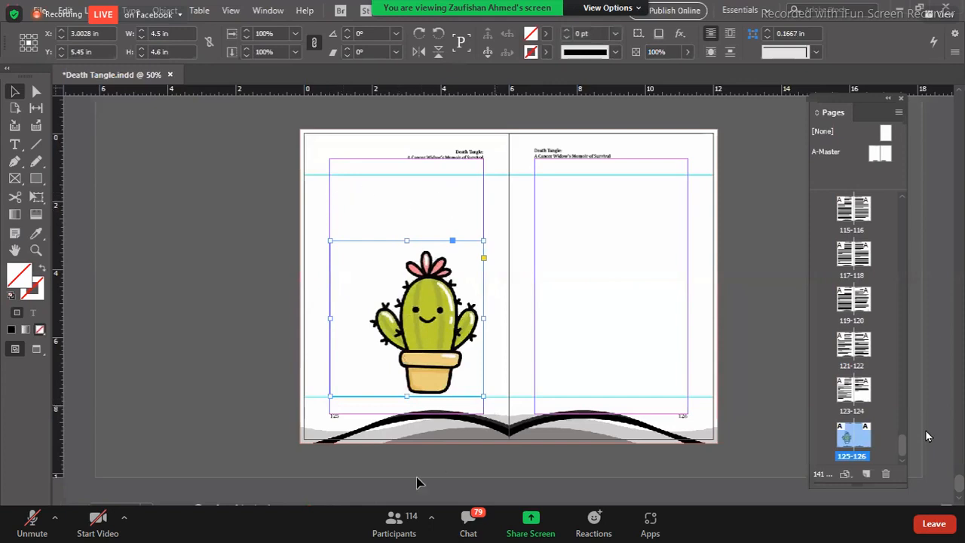
pyautogui.click(406, 318)
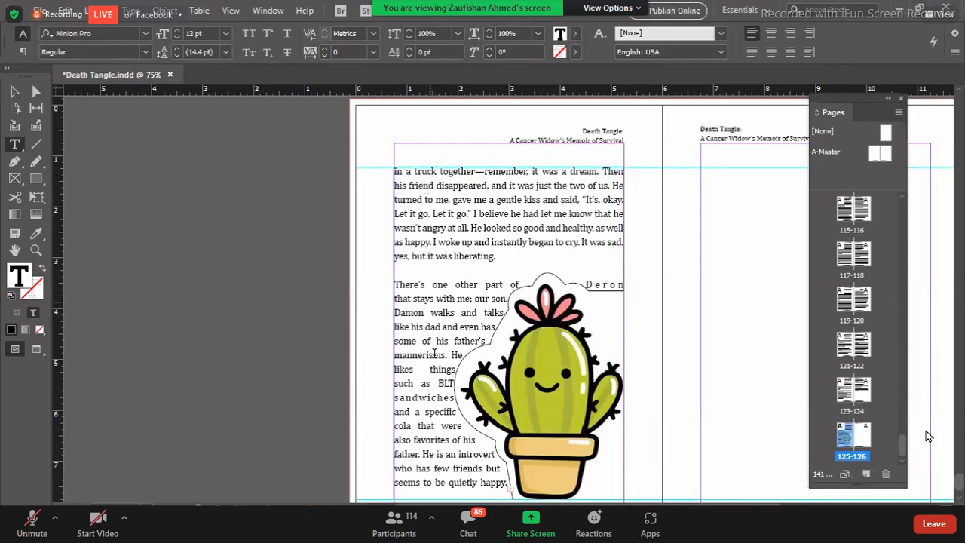
# Examine how the page 125 text wraps around the cactus contour, with the text frame selected and magnified
pyautogui.scroll(-3, 436, 353)
pyautogui.scroll(4, 462, 332)
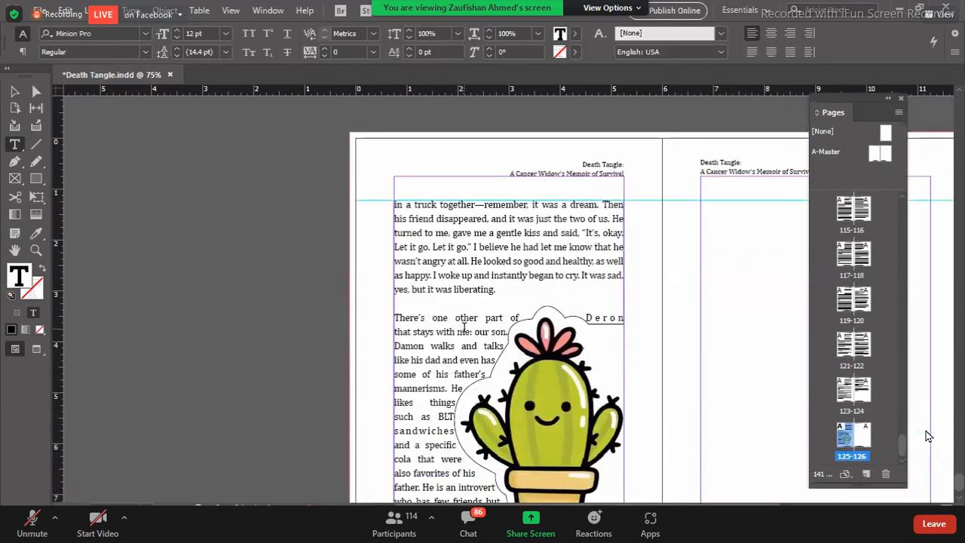
pyautogui.scroll(-2, 464, 327)
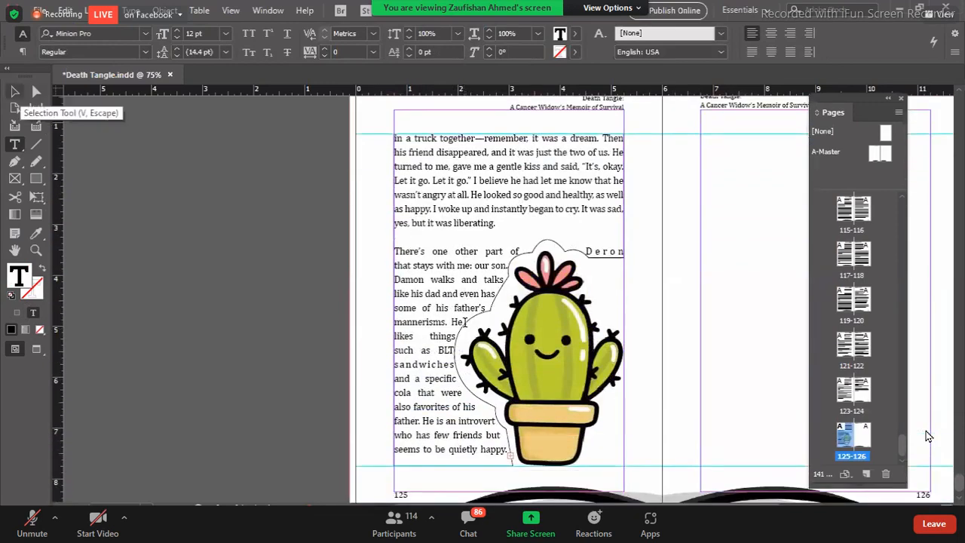
pyautogui.click(14, 91)
pyautogui.click(560, 290)
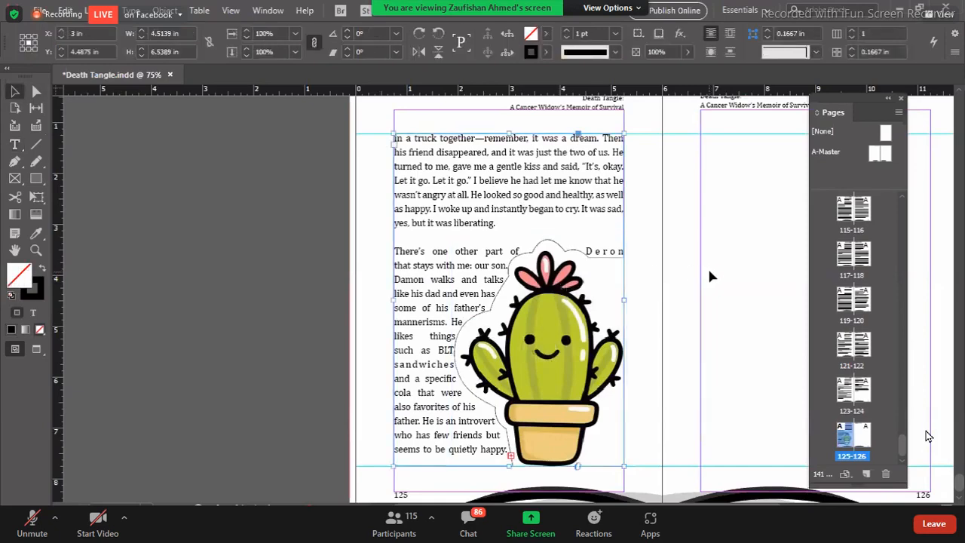
pyautogui.hotkey('ctrl', '=')
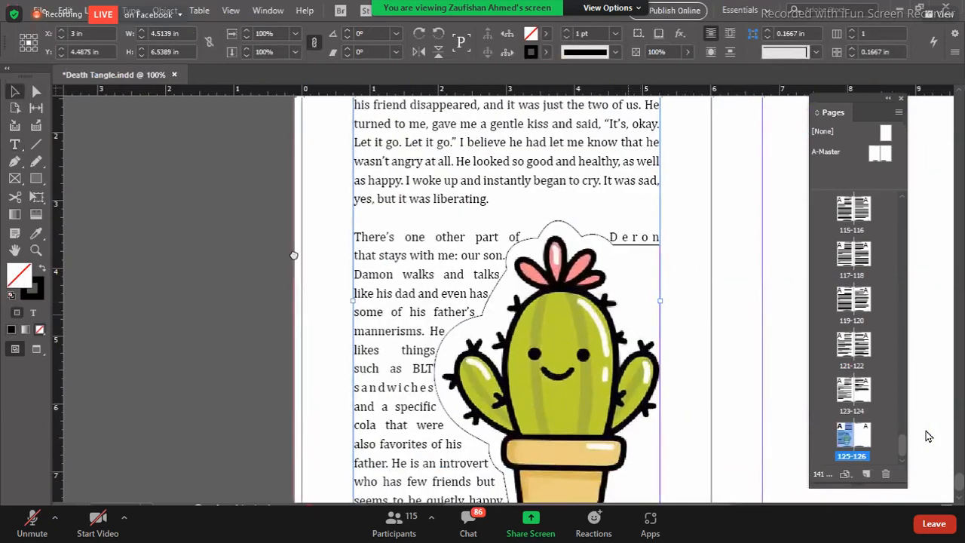
pyautogui.hscroll(3, 928, 436)
pyautogui.scroll(1, 928, 436)
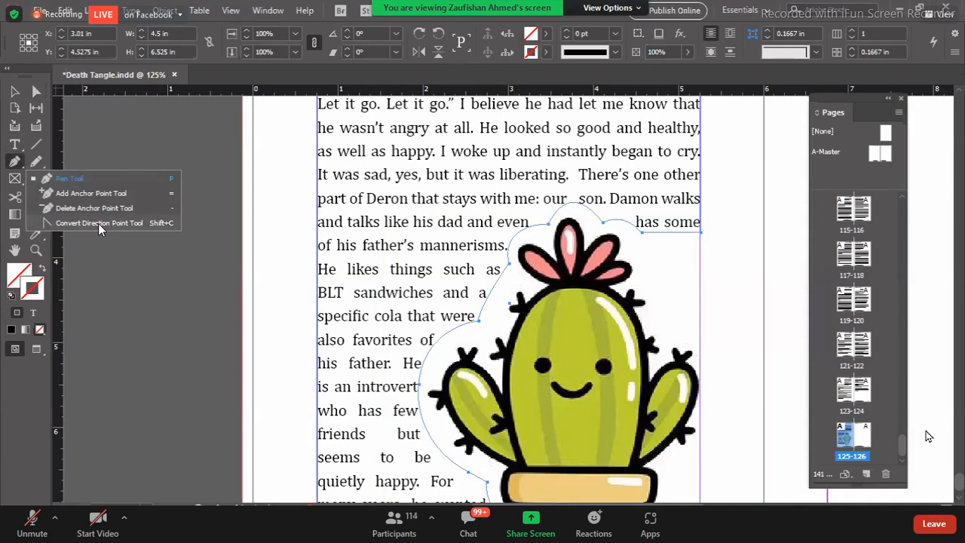
# Align the page 125 text frame with the page margins and guides, centred at X 3 in and Y 4.5 in
pyautogui.click(16, 96)
pyautogui.scroll(4, 395, 223)
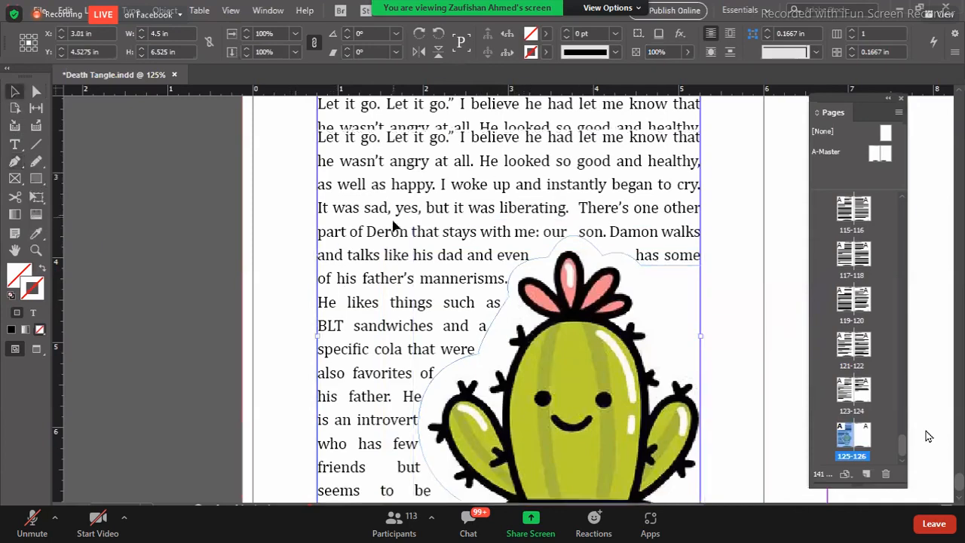
pyautogui.moveTo(394, 223); pyautogui.dragTo(390, 221)
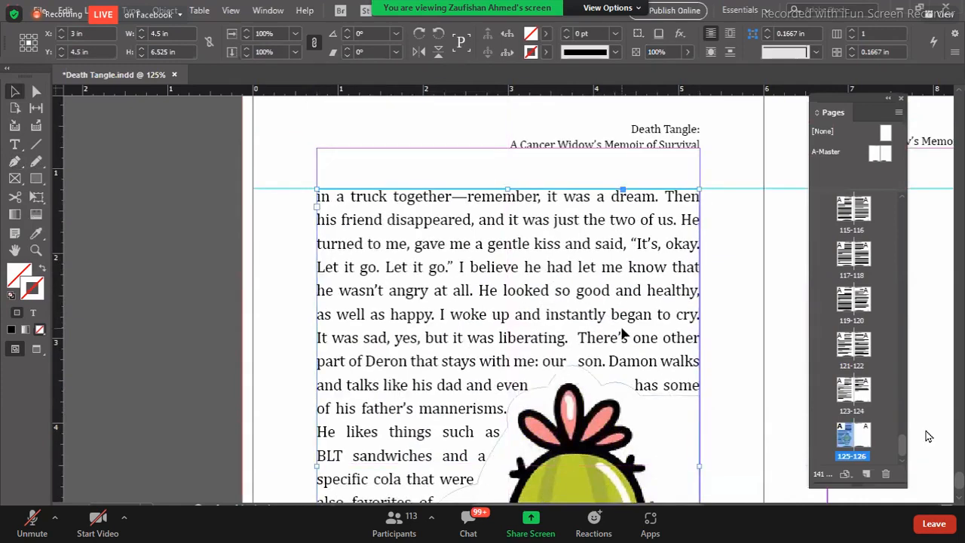
pyautogui.scroll(-2, 623, 334)
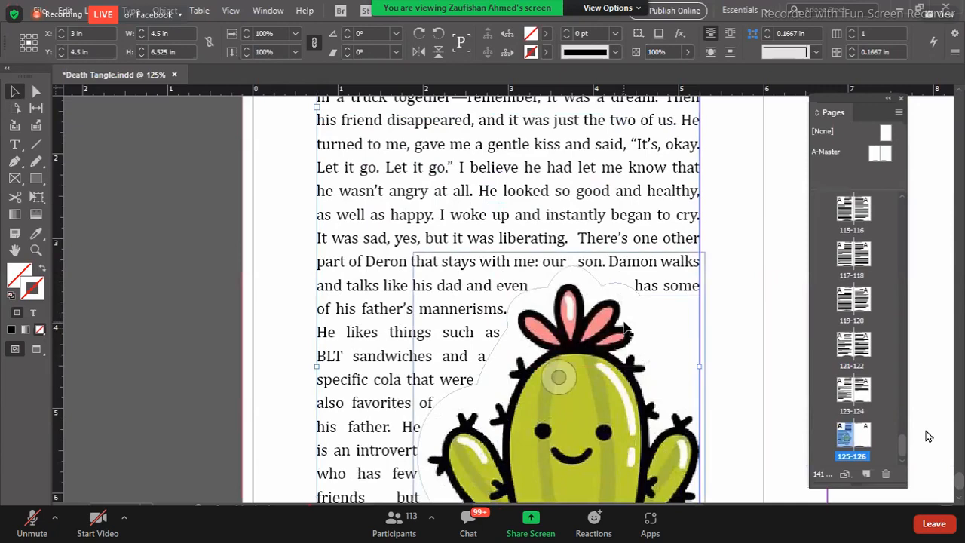
pyautogui.scroll(-5, 580, 217)
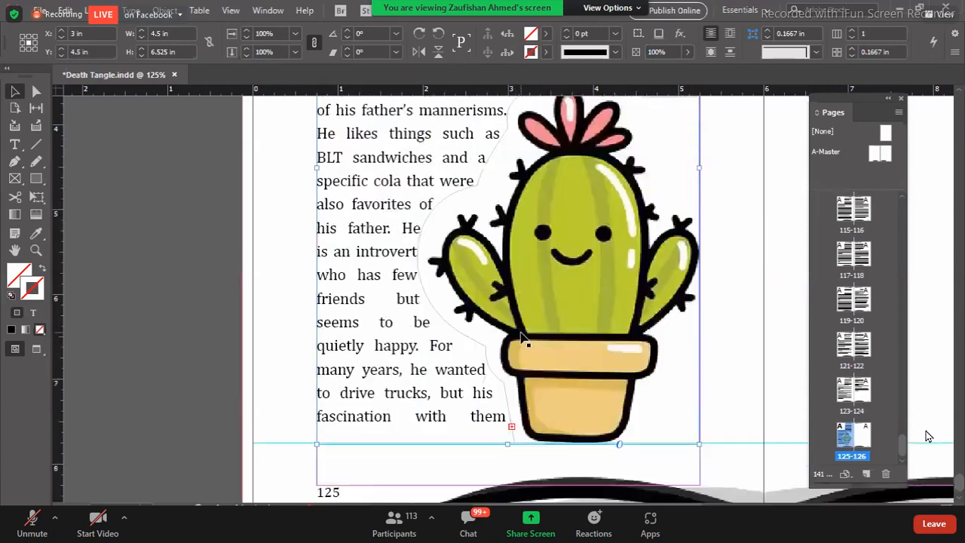
pyautogui.click(292, 423)
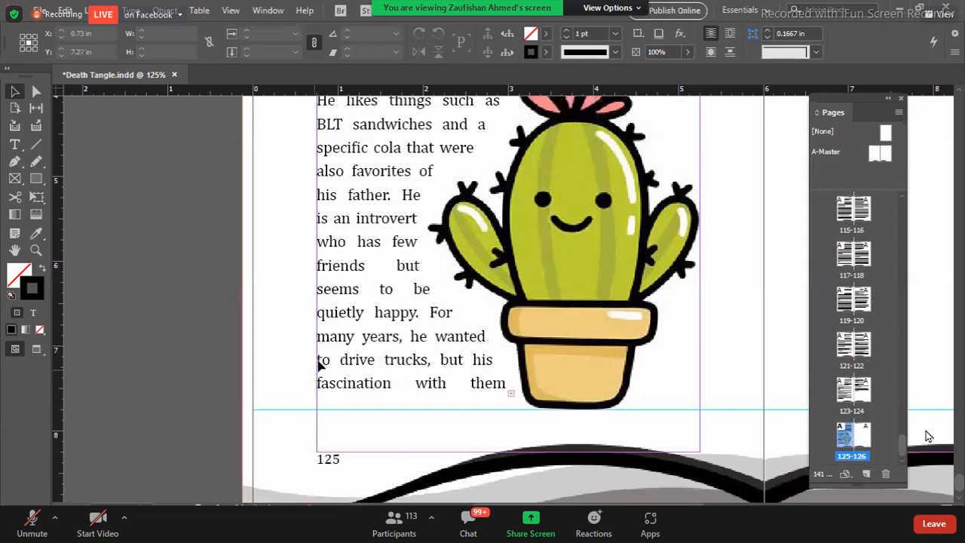
pyautogui.scroll(-3, 318, 362)
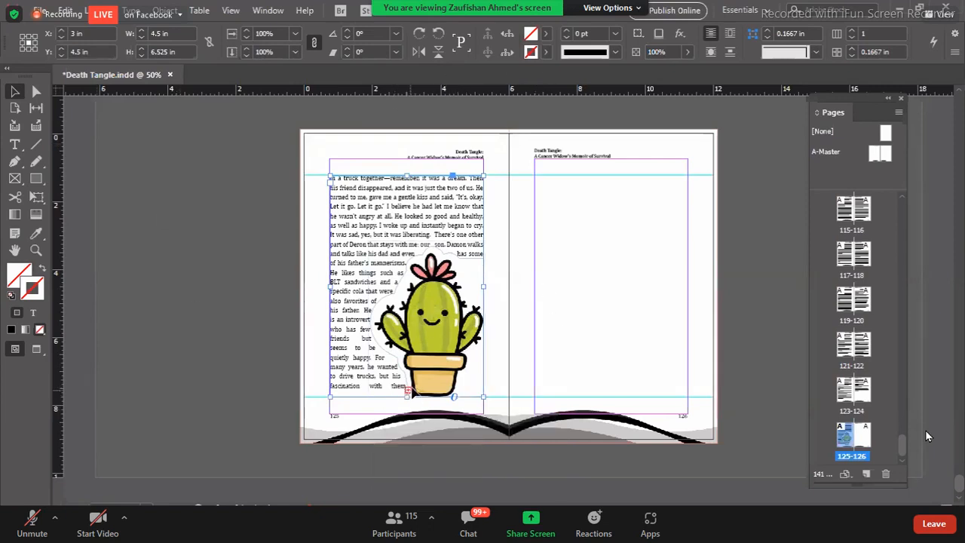
# Flow the overset text from page 125 into a new linked frame on page 126, starting at the upper guide
pyautogui.click(408, 391)
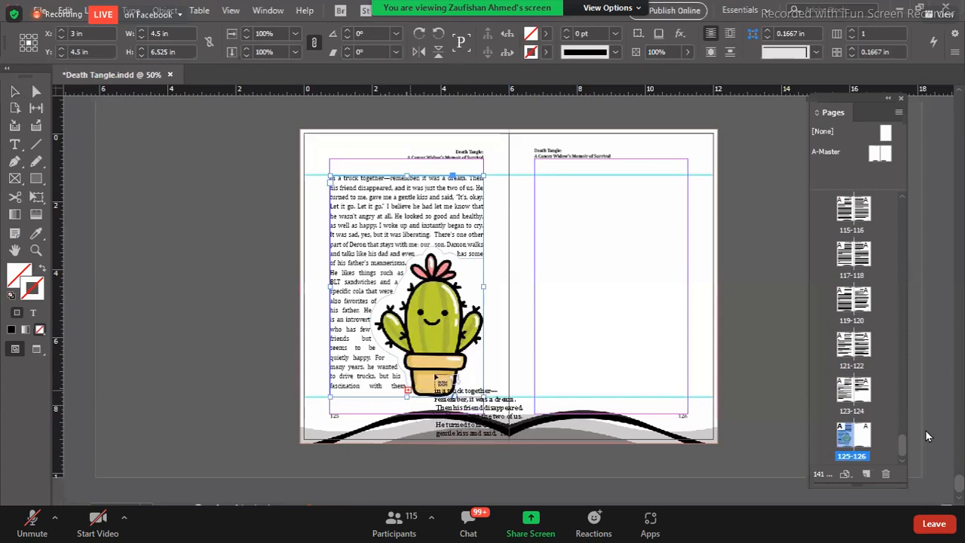
pyautogui.click(535, 179)
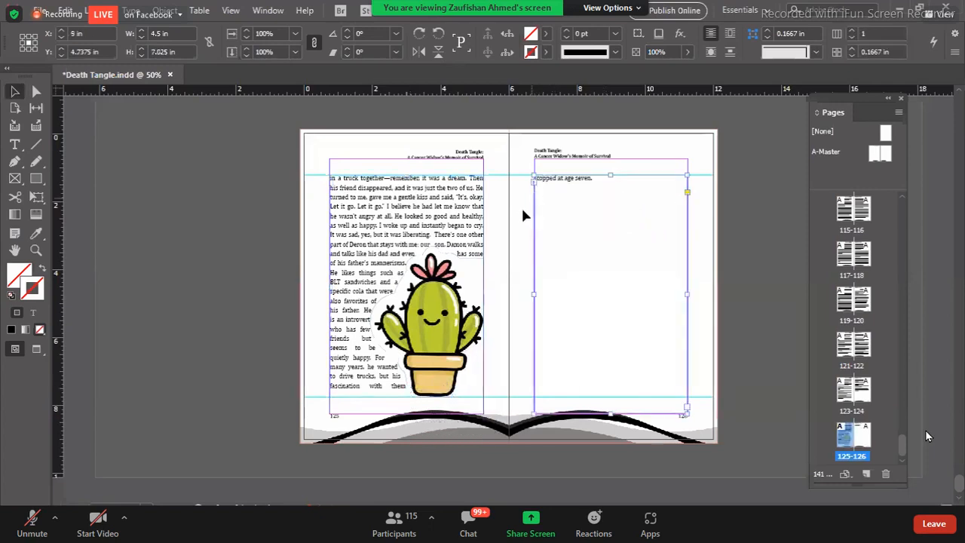
pyautogui.click(518, 215)
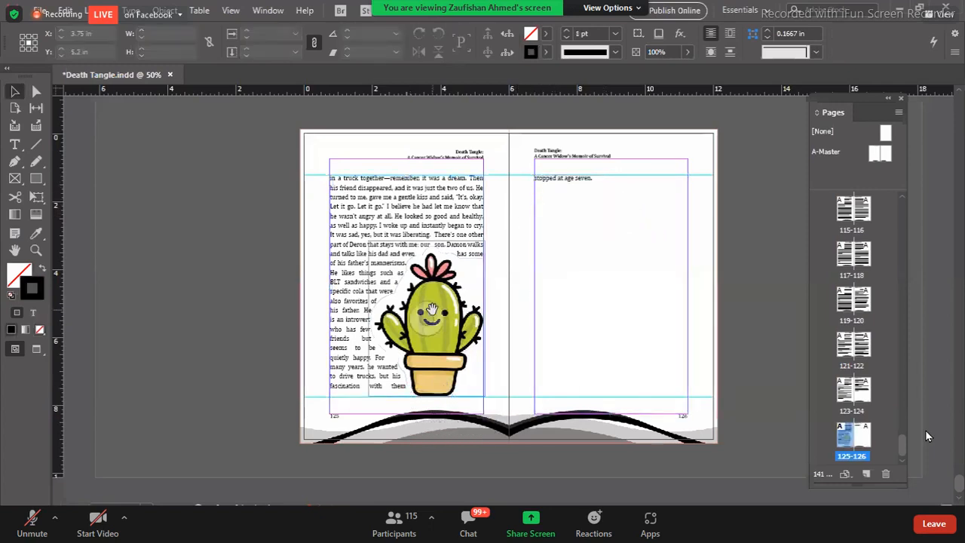
pyautogui.scroll(3, 518, 211)
pyautogui.scroll(2, 590, 236)
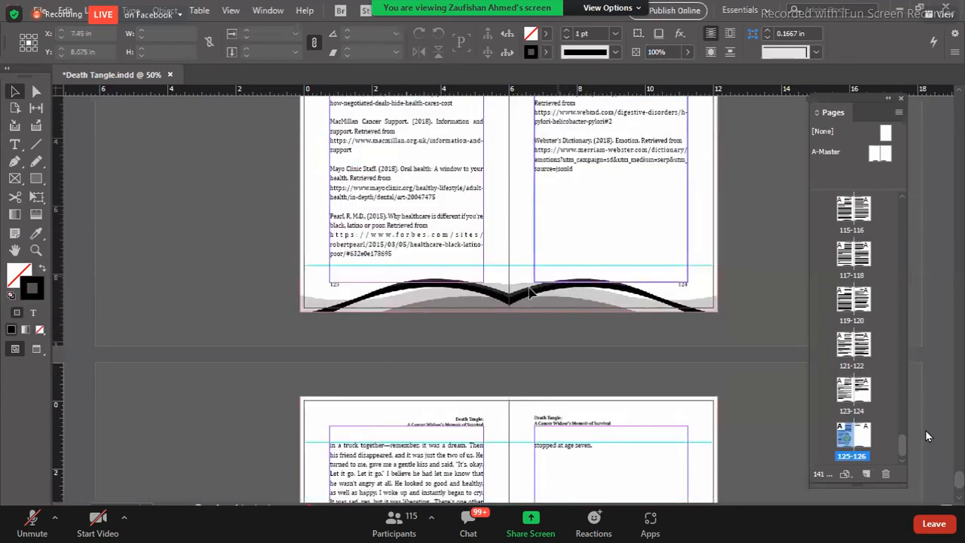
pyautogui.scroll(-2, 595, 126)
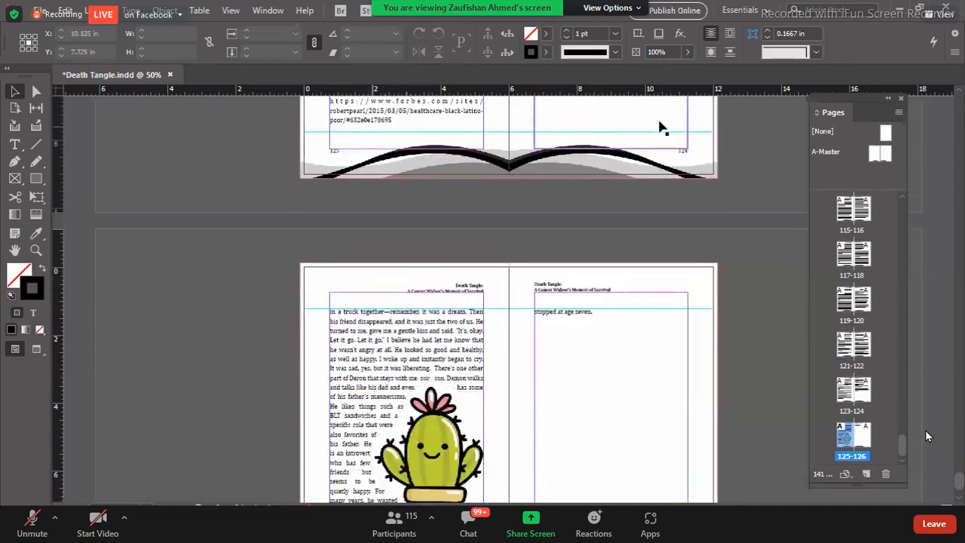
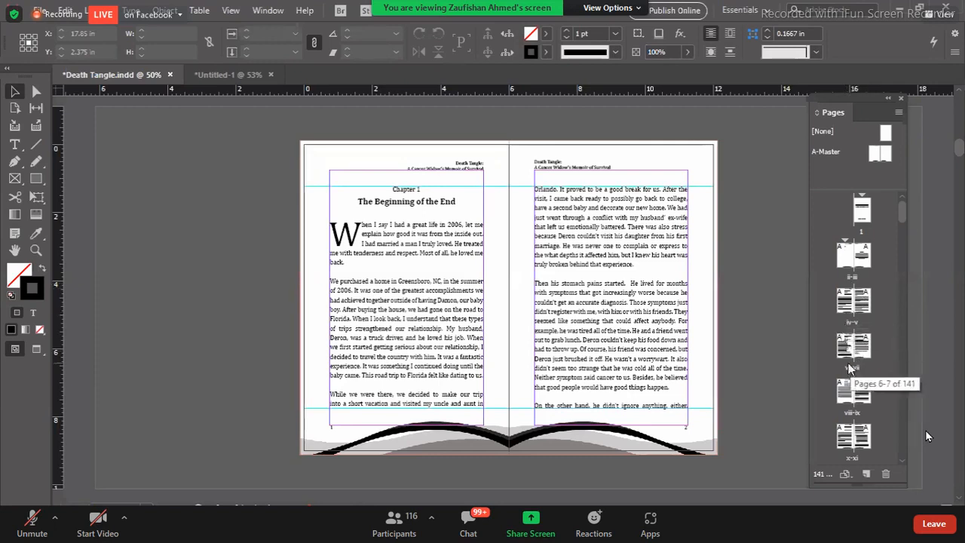
# Review the Death Tangle page list from the Roman-numbered front matter to the spread where Chapter 1 begins
pyautogui.scroll(-1, 851, 368)
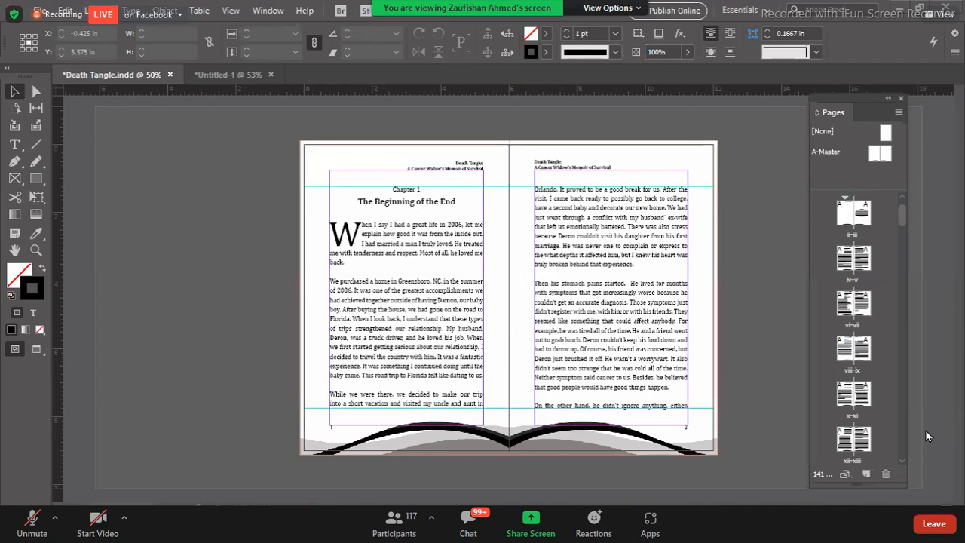
pyautogui.scroll(-1, 854, 451)
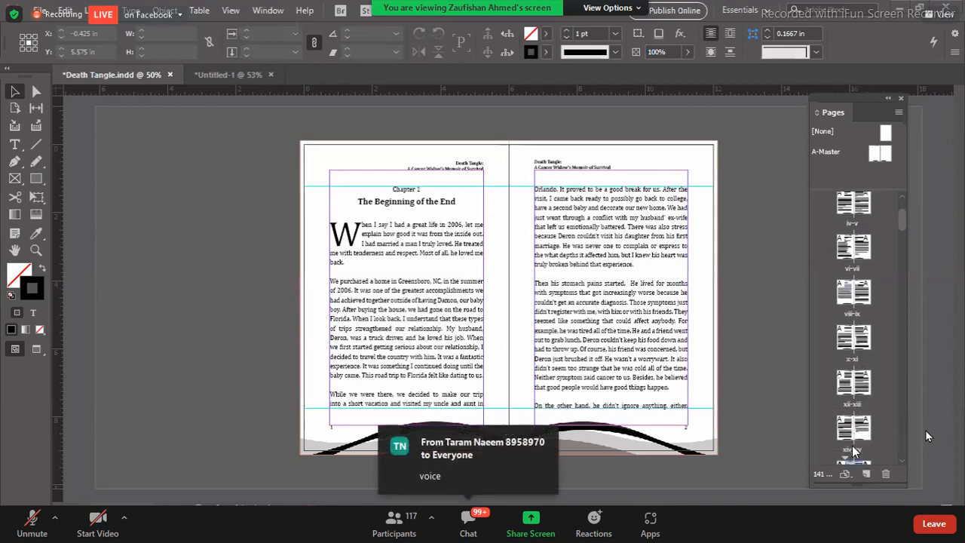
pyautogui.scroll(-1, 855, 451)
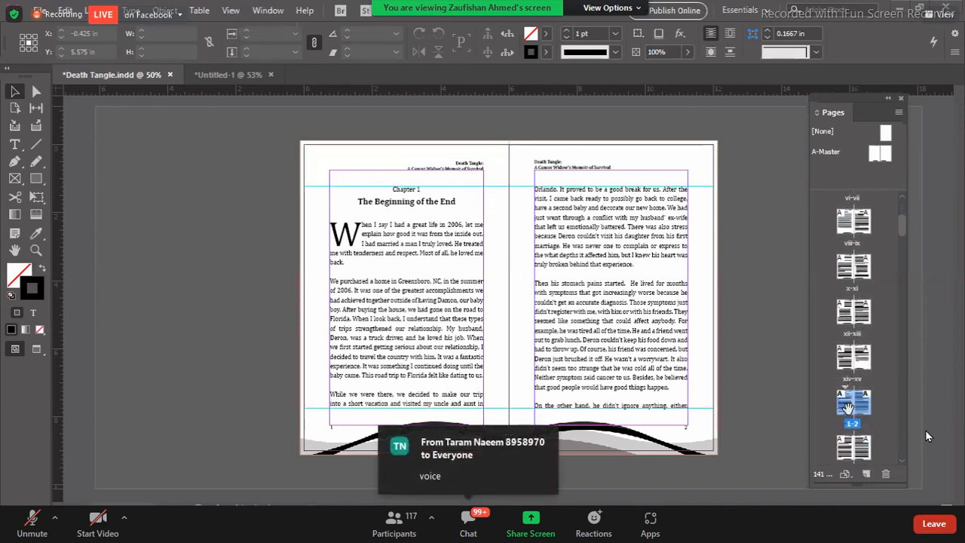
pyautogui.scroll(-1, 848, 407)
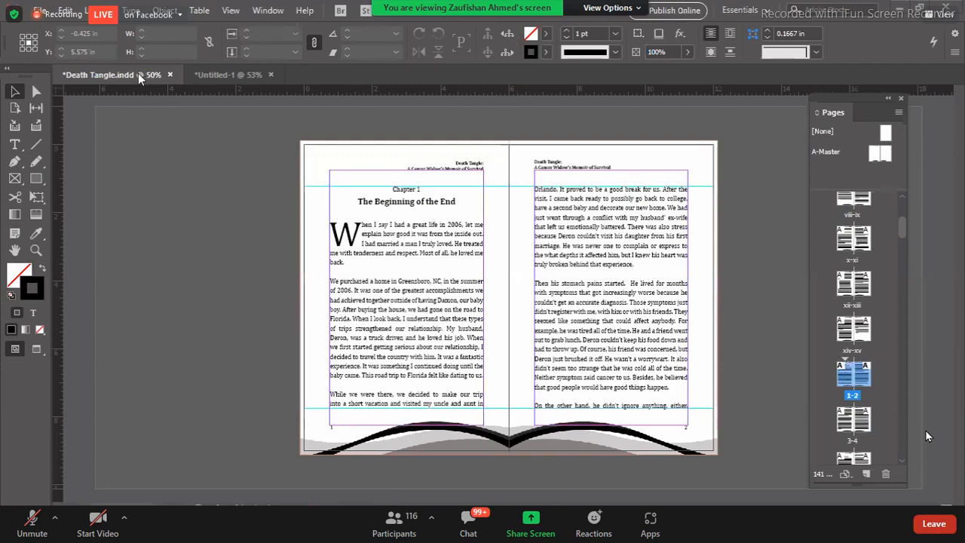
# Switch to the Untitled-1 document, select page 6 and turn off Allow Document Pages to Shuffle
pyautogui.click(217, 74)
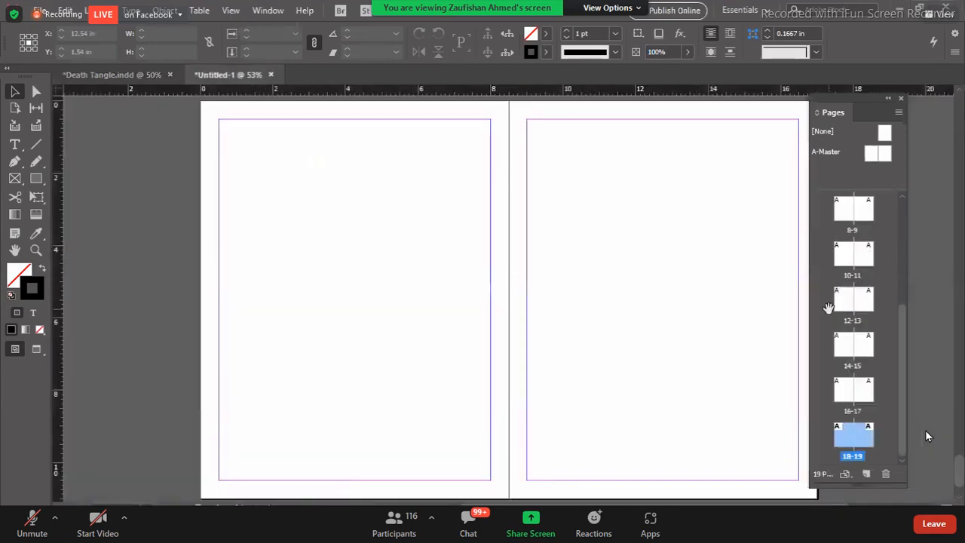
pyautogui.scroll(5, 837, 290)
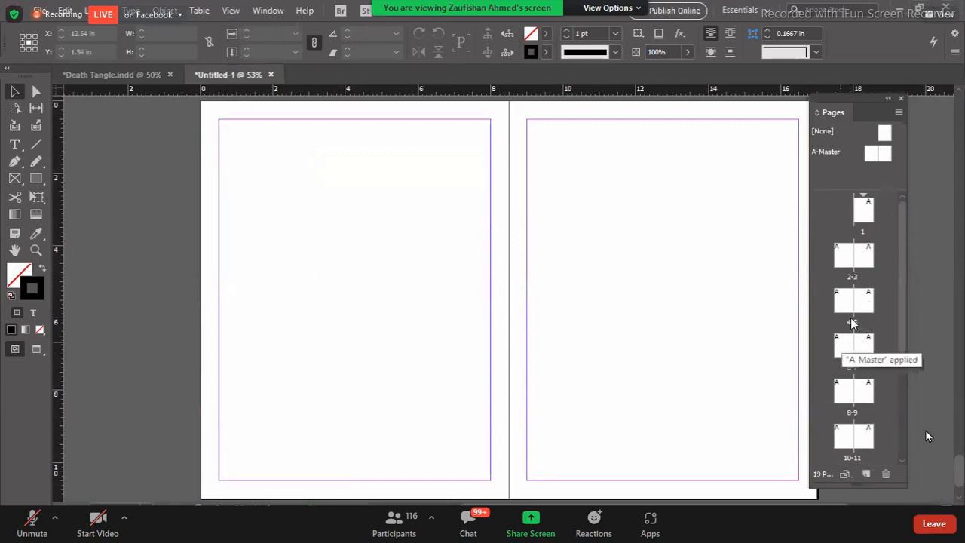
pyautogui.click(852, 341)
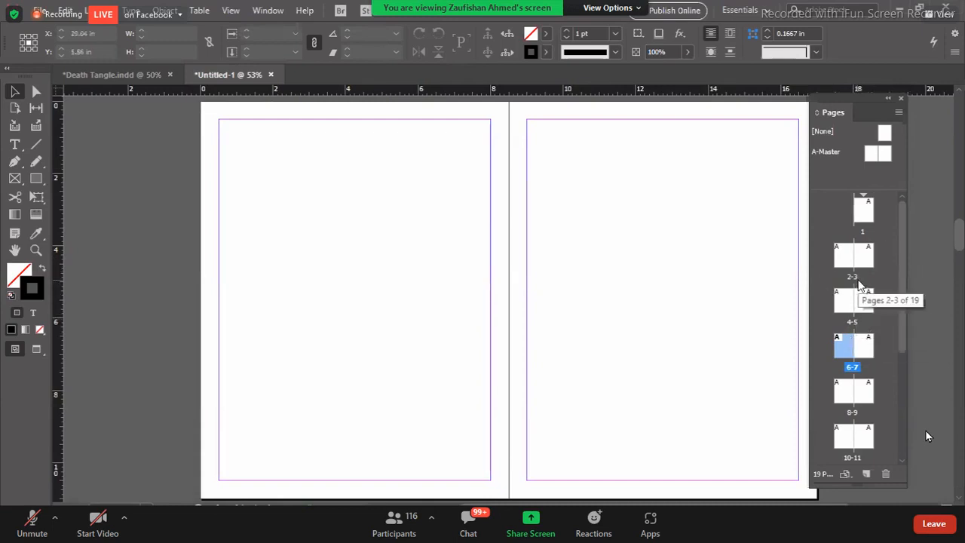
pyautogui.doubleClick(846, 344)
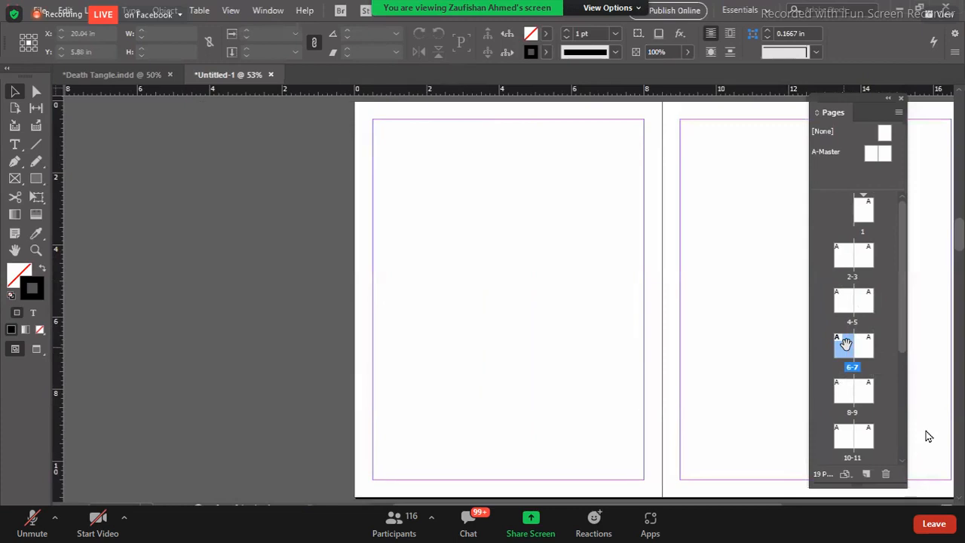
pyautogui.rightClick(846, 344)
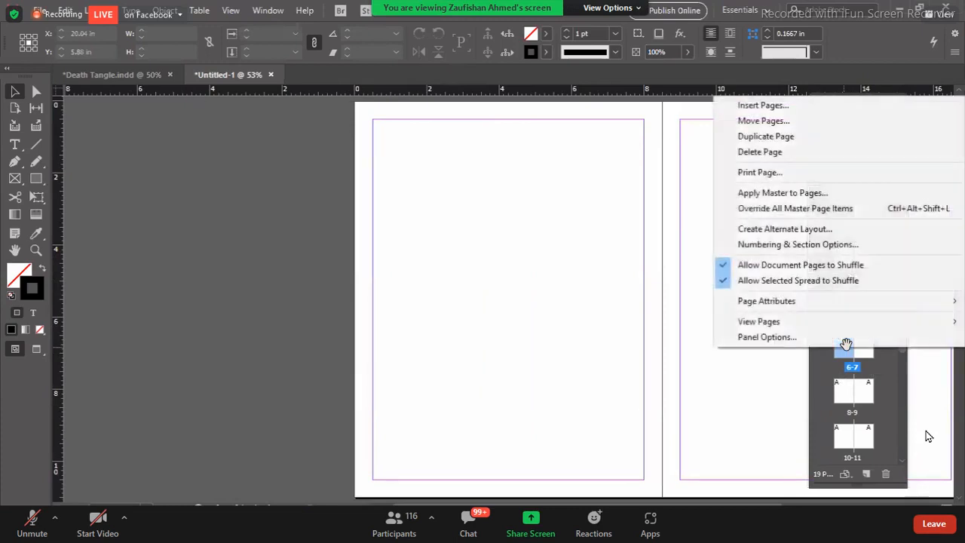
pyautogui.click(842, 350)
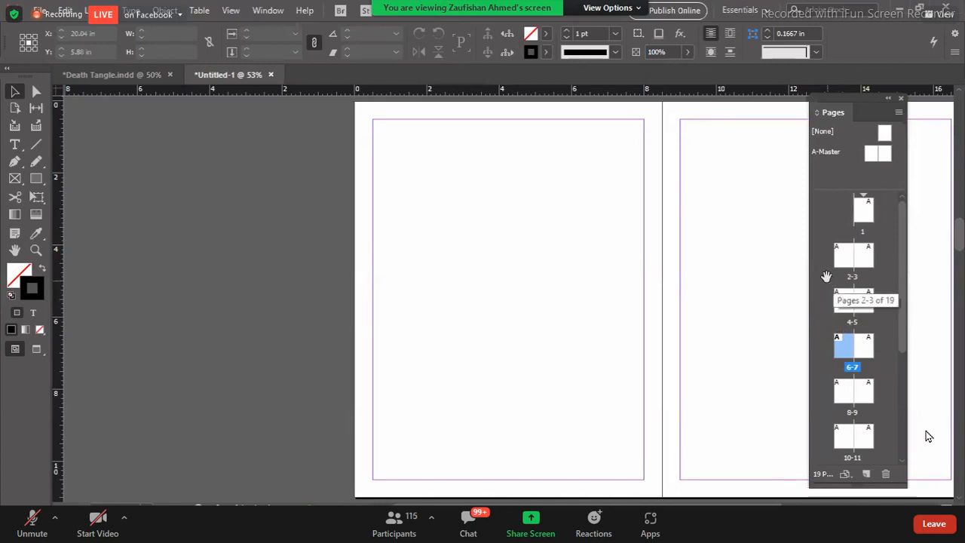
pyautogui.rightClick(843, 351)
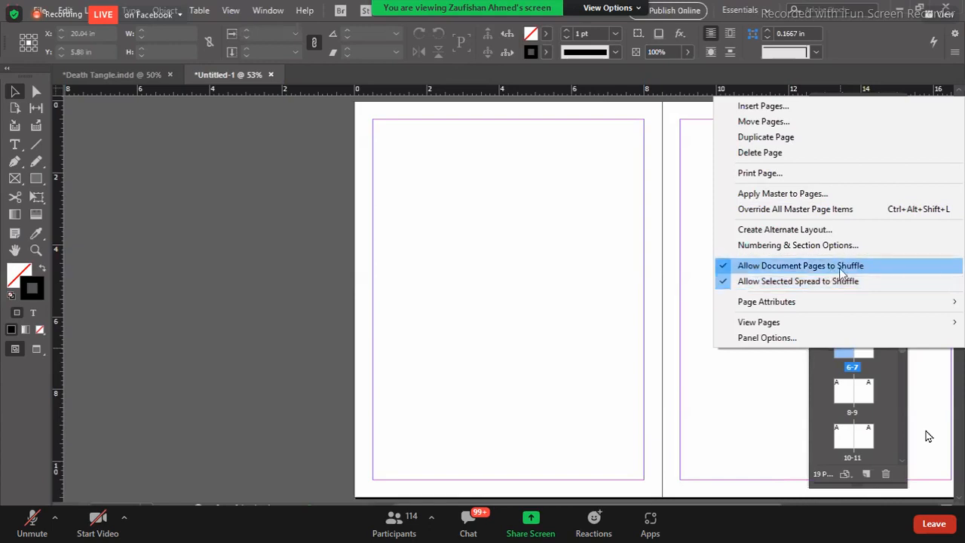
pyautogui.click(722, 267)
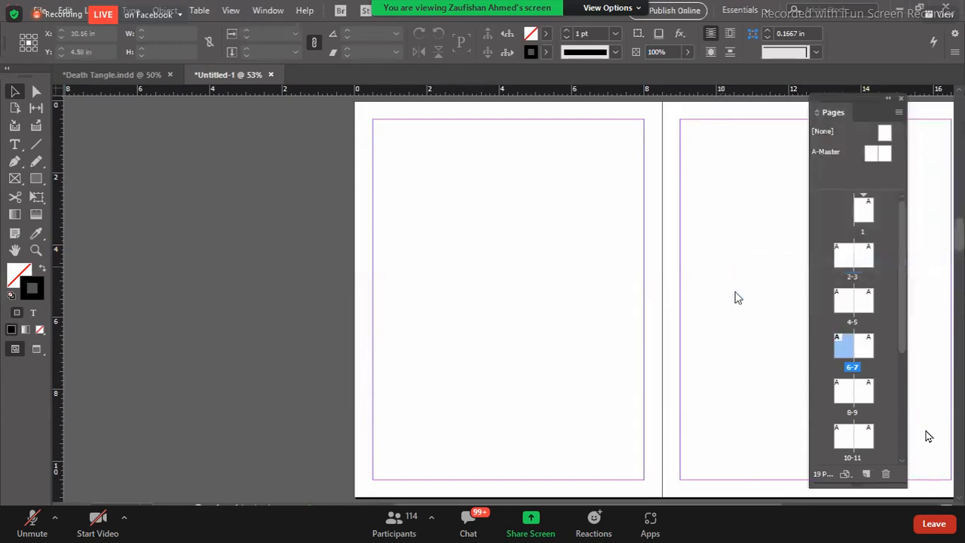
# Start a new section at page 6 with page numbering starting at 1, accepting the duplicate page numbers
pyautogui.rightClick(842, 344)
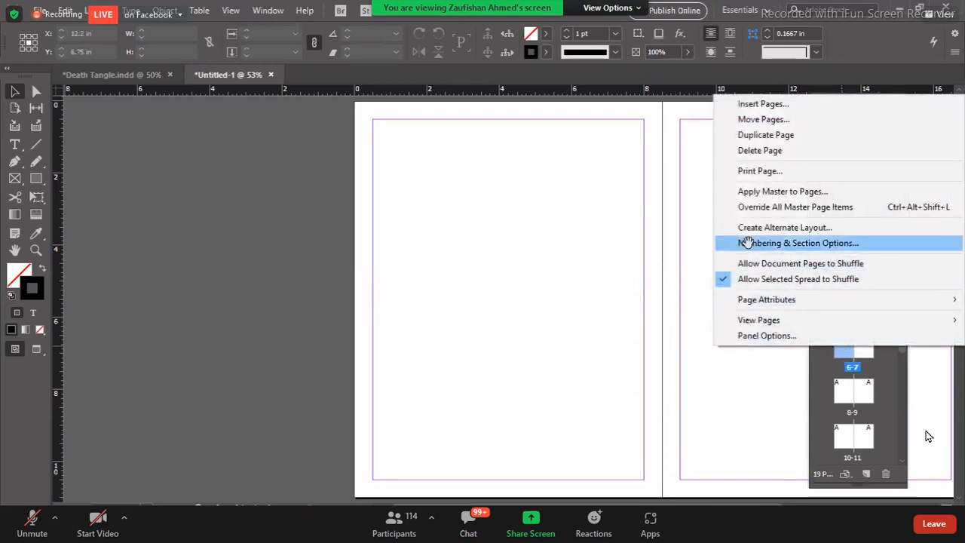
pyautogui.click(794, 242)
pyautogui.click(728, 241)
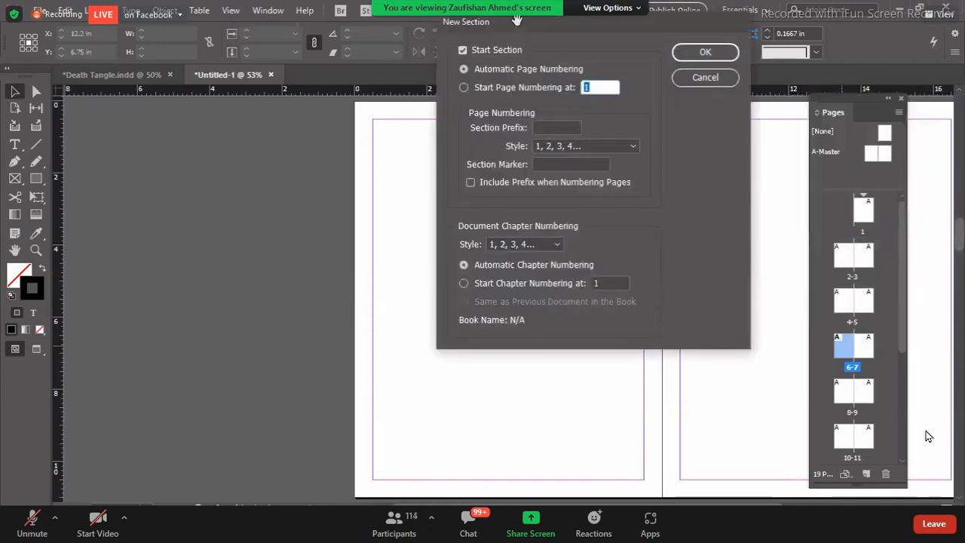
pyautogui.moveTo(517, 20); pyautogui.dragTo(337, 106)
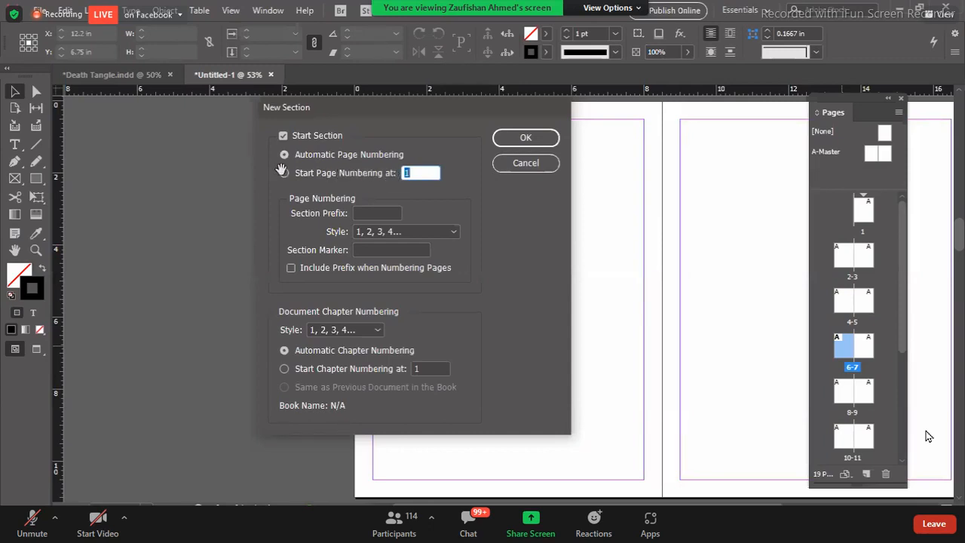
pyautogui.click(283, 172)
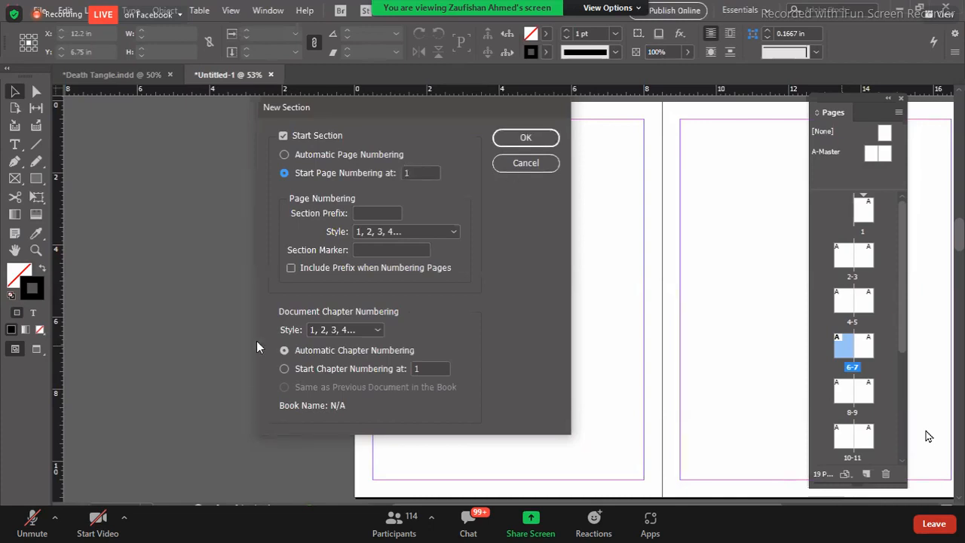
pyautogui.click(496, 136)
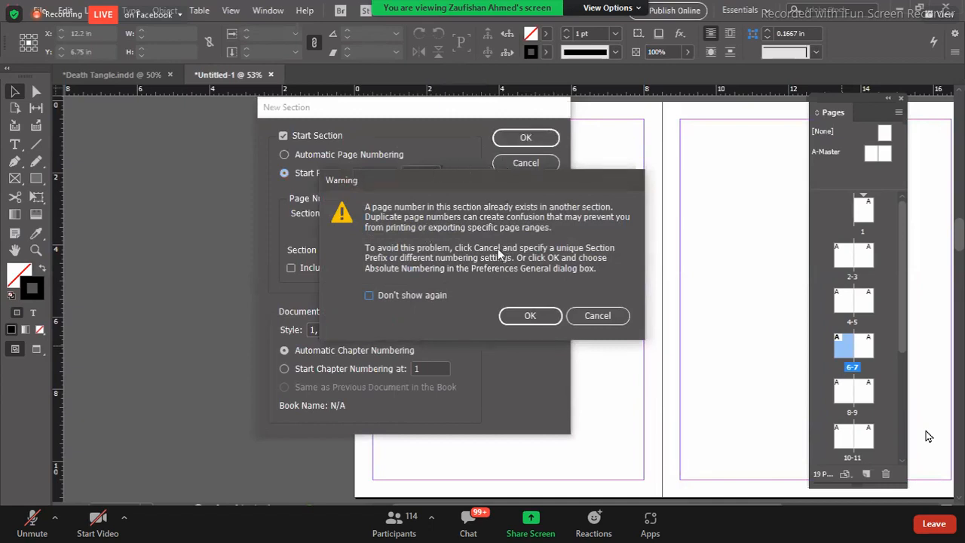
pyautogui.click(526, 317)
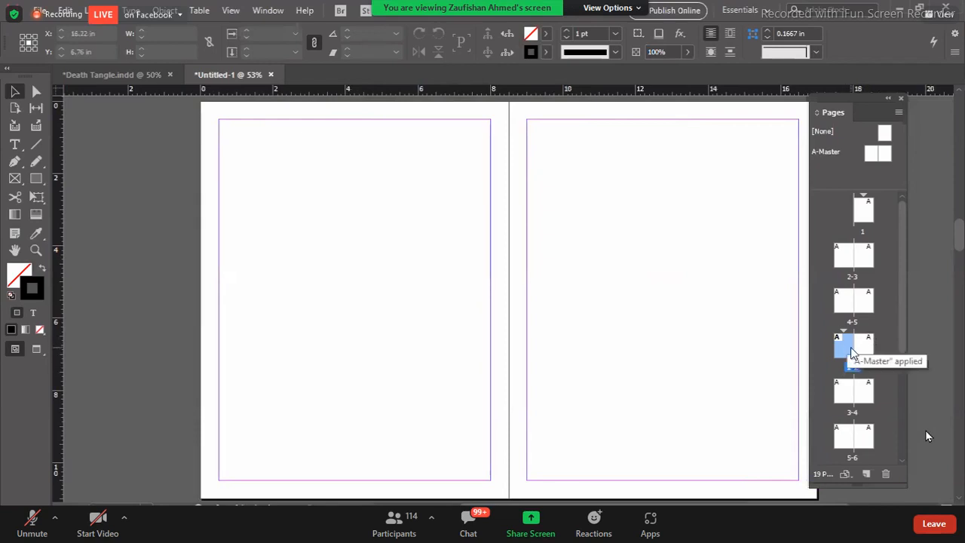
pyautogui.scroll(-1, 849, 336)
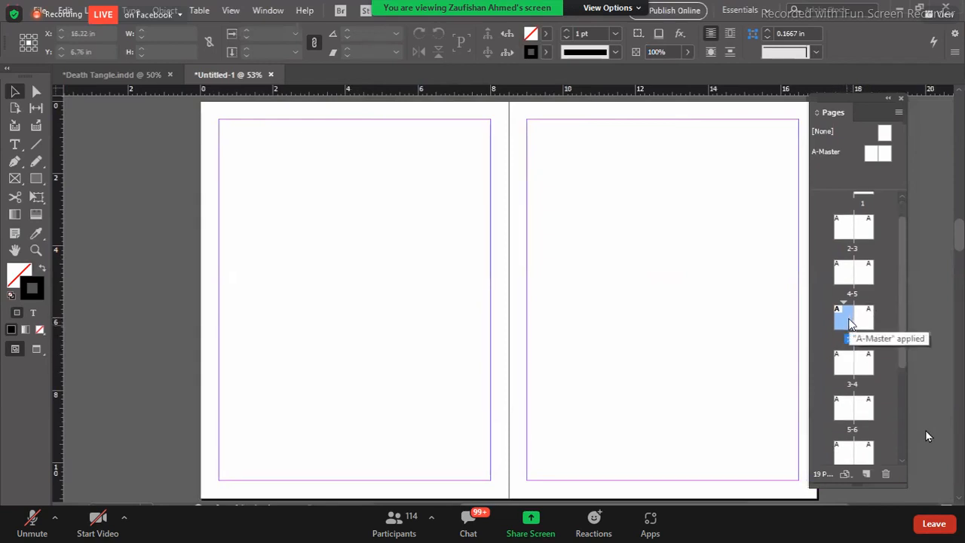
pyautogui.scroll(-3, 837, 424)
pyautogui.scroll(-3, 837, 426)
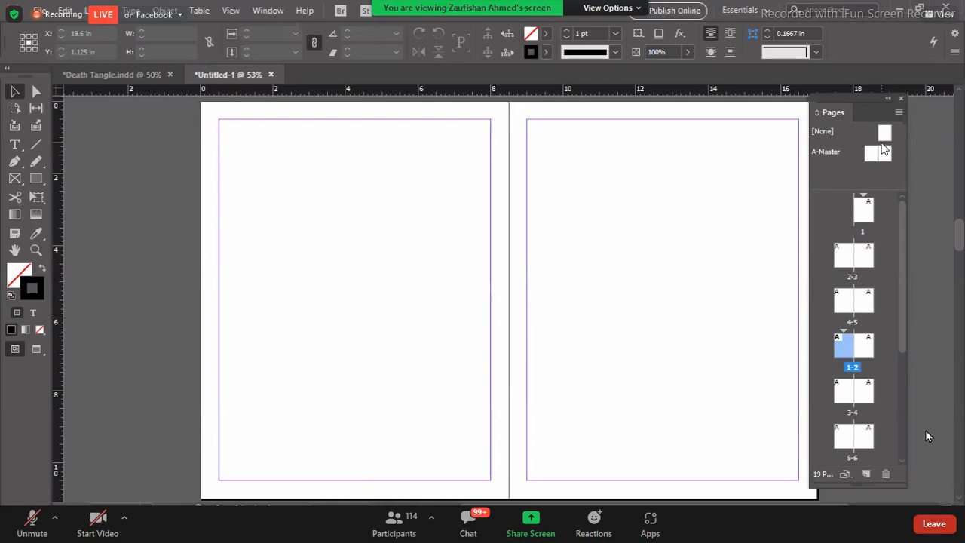
# Draw a text frame about 3.45 by 0.83 in at the lower margin of A-Master's left page and insert a Current Page Number marker
pyautogui.click(872, 153)
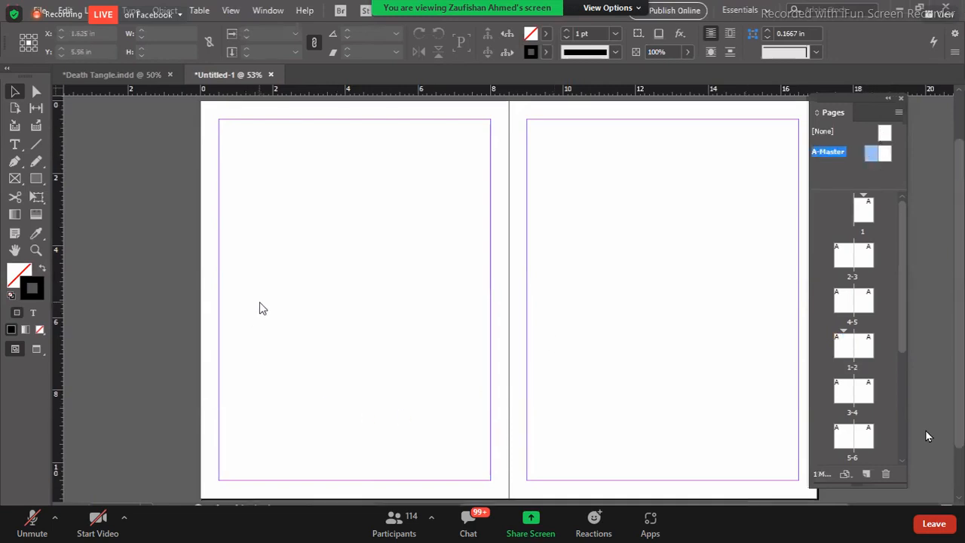
pyautogui.hotkey('ctrl', '-')
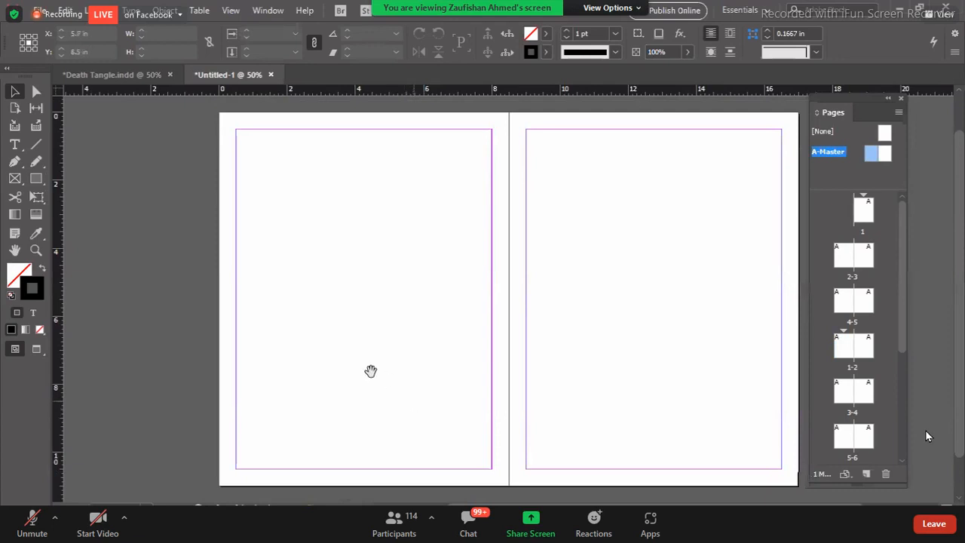
pyautogui.moveTo(371, 371); pyautogui.dragTo(360, 367)
pyautogui.click(15, 145)
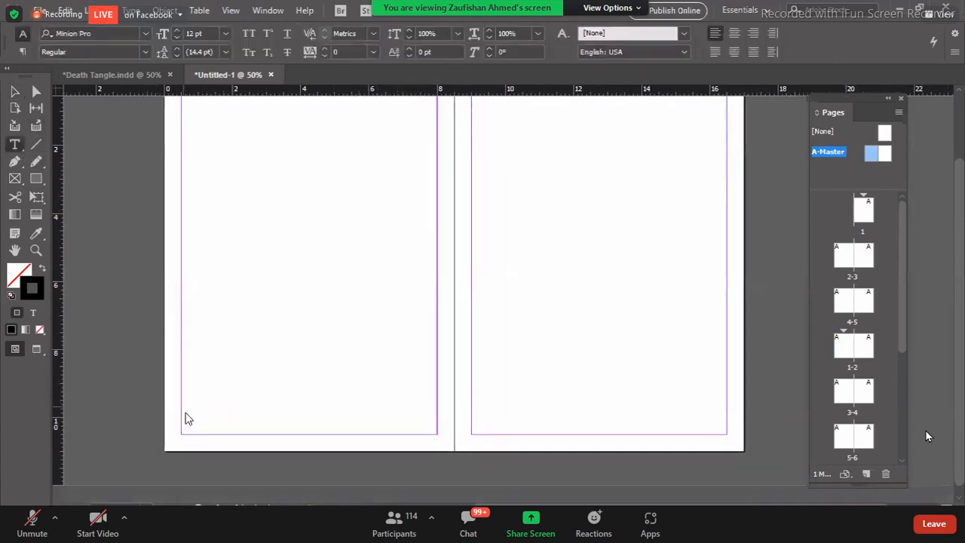
pyautogui.moveTo(181, 406); pyautogui.dragTo(297, 433)
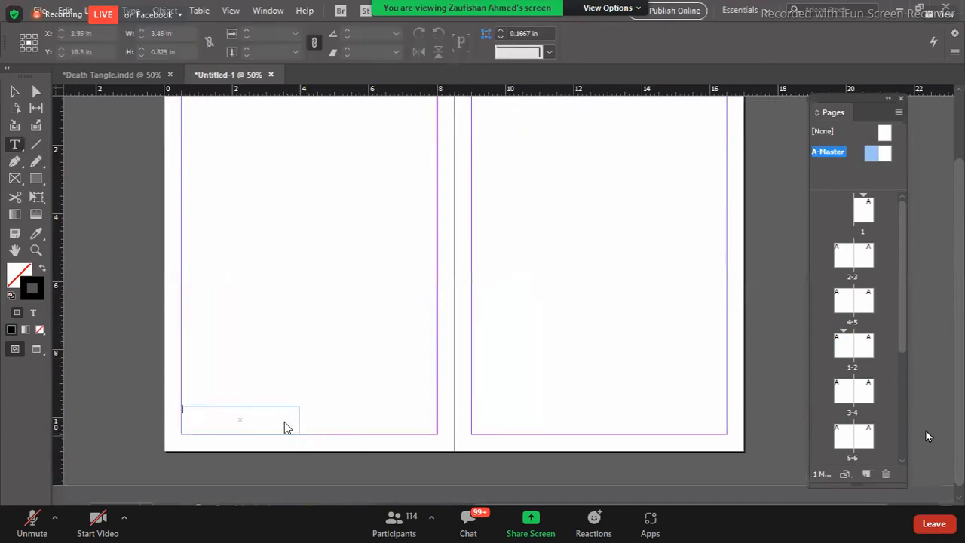
pyautogui.rightClick(287, 425)
pyautogui.moveTo(326, 249)
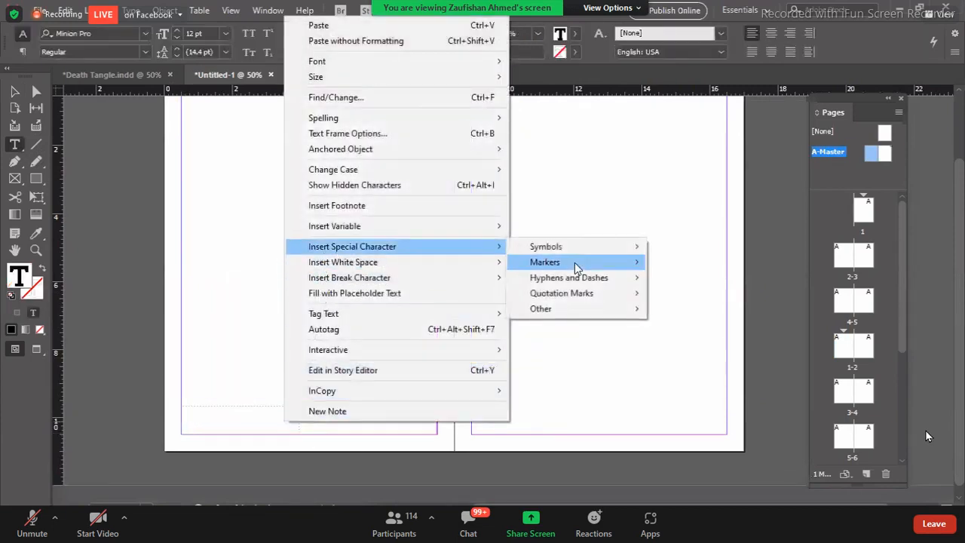
pyautogui.moveTo(569, 262)
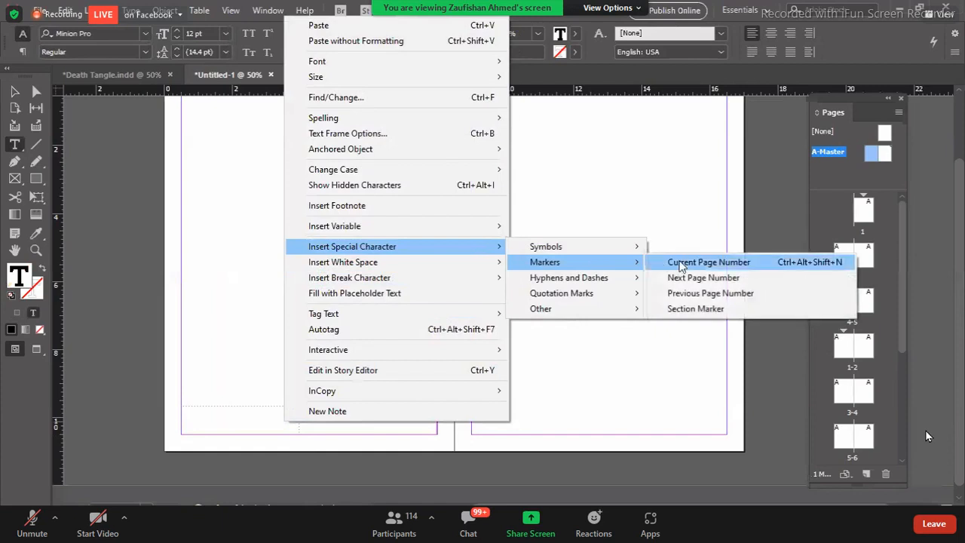
pyautogui.click(679, 261)
# Set the font size of the master page's page number marker to 48 pt
pyautogui.moveTo(209, 412); pyautogui.dragTo(166, 408)
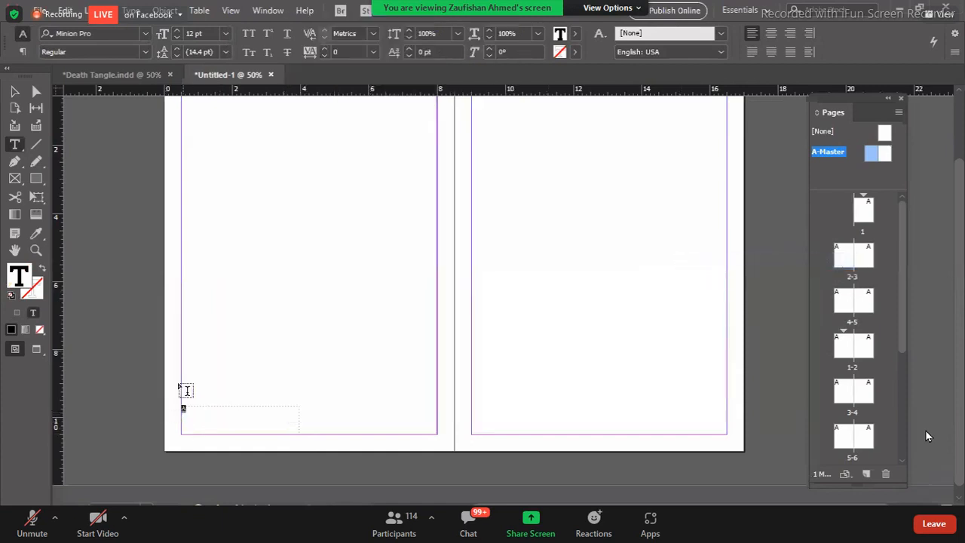
pyautogui.click(226, 33)
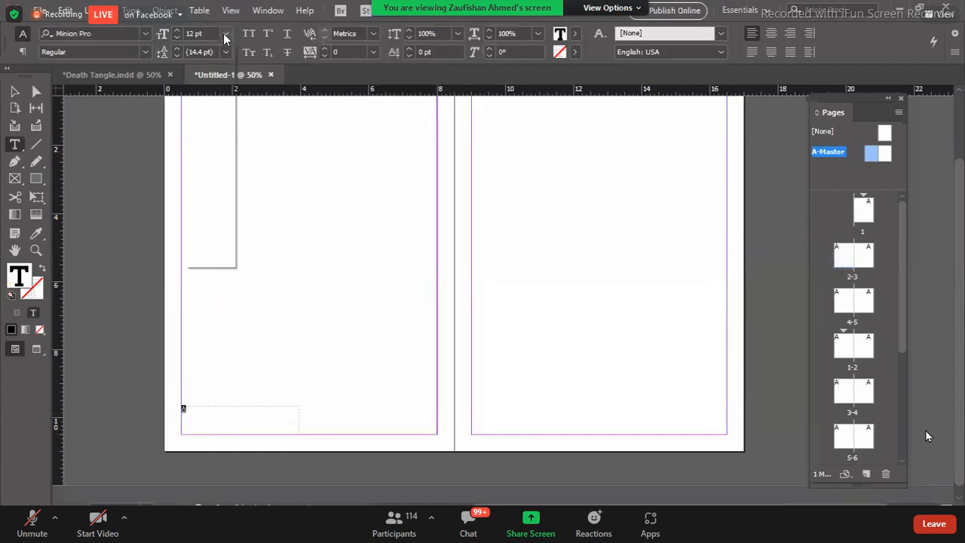
pyautogui.click(201, 231)
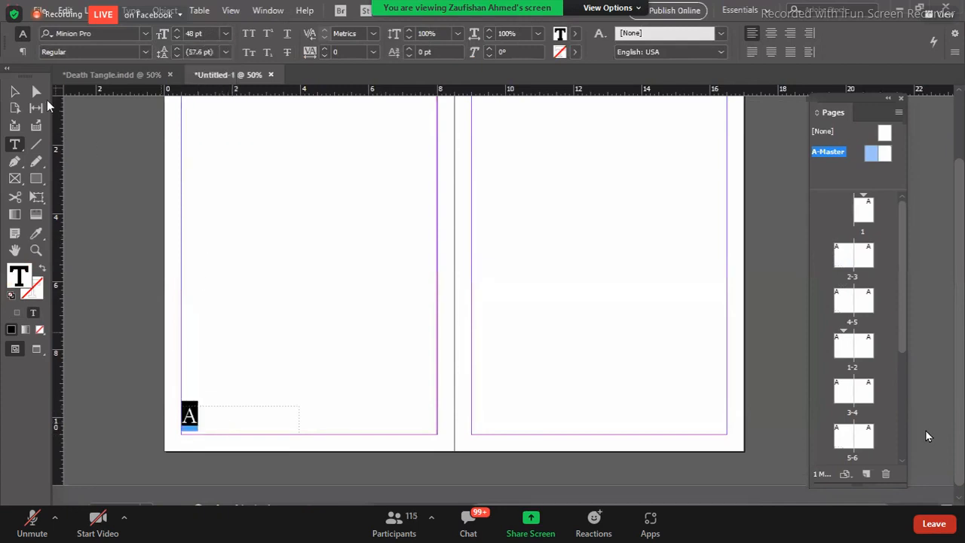
# Duplicate the page number frame onto A-Master's right page, at the lower outer margin corner
pyautogui.click(15, 91)
pyautogui.click(198, 433)
pyautogui.moveTo(198, 433); pyautogui.dragTo(632, 429)
pyautogui.click(526, 295)
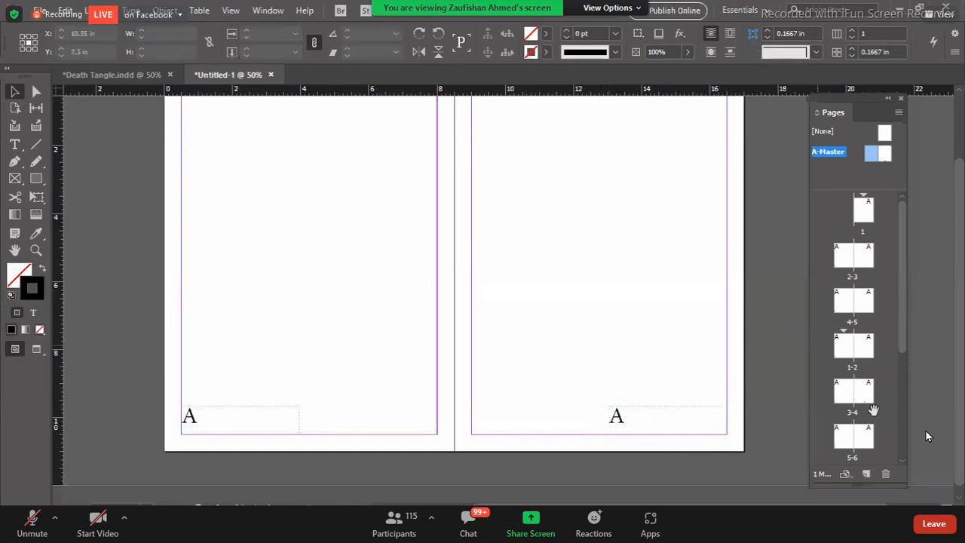
# Check the page numbers across the spreads, from the first page through the start of the second section
pyautogui.doubleClick(864, 218)
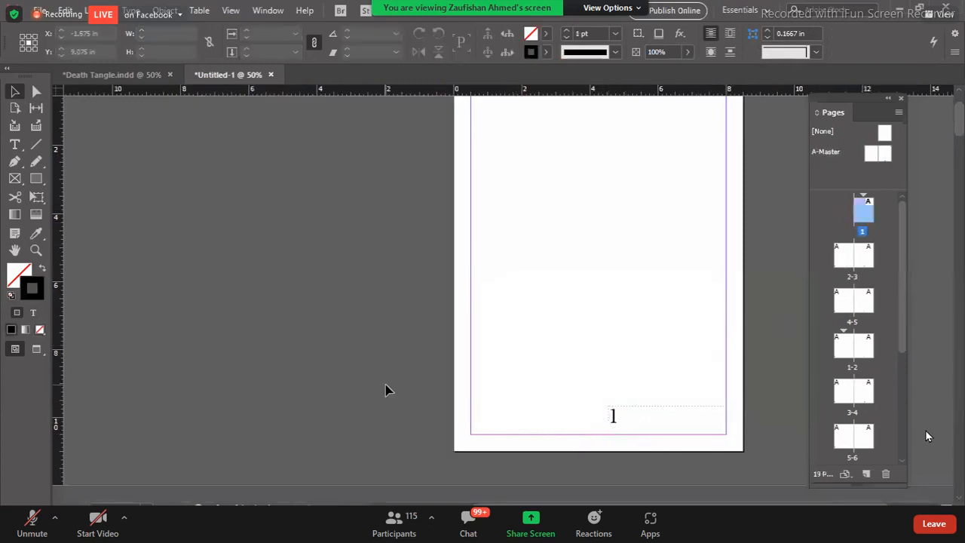
pyautogui.hotkey('ctrl', '-')
pyautogui.scroll(-6, 622, 291)
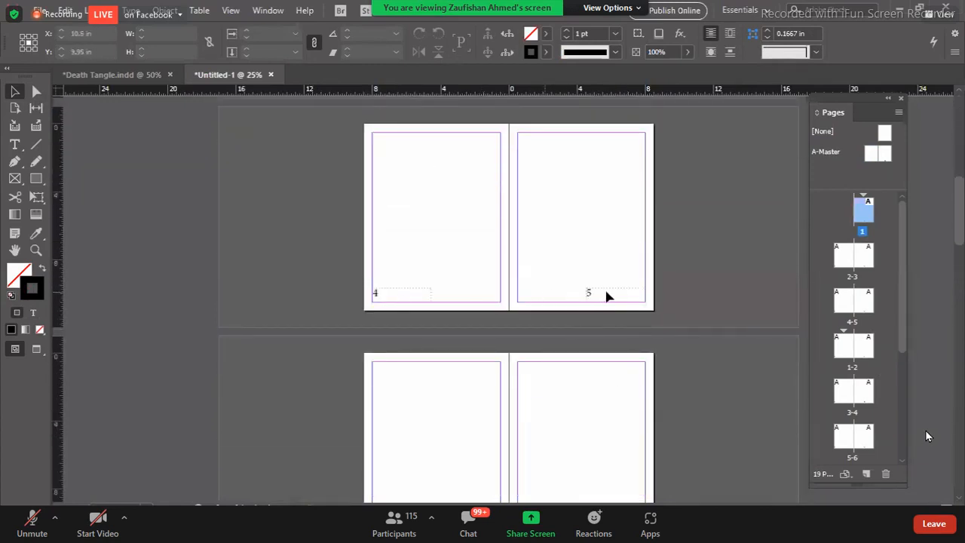
pyautogui.scroll(-3, 612, 302)
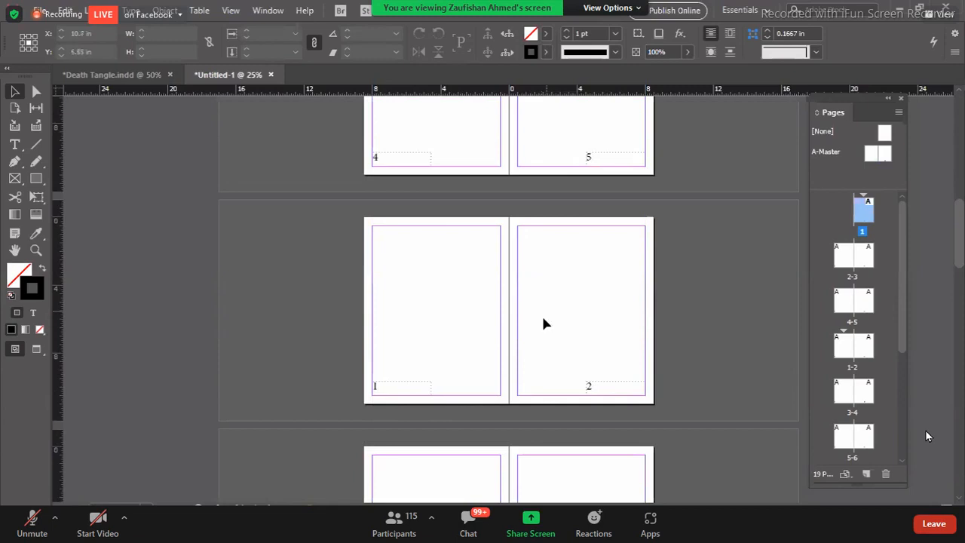
pyautogui.scroll(-10, 543, 323)
pyautogui.scroll(-3, 543, 323)
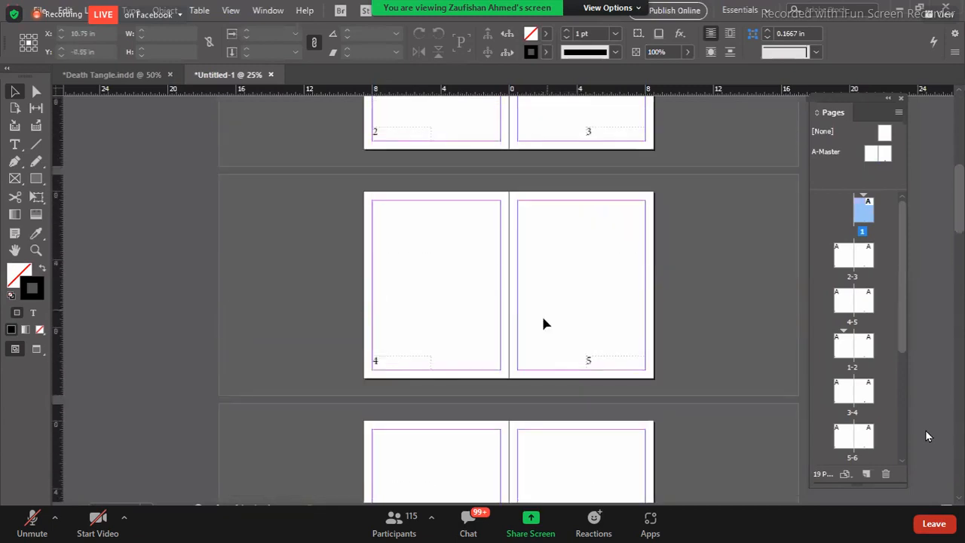
pyautogui.scroll(1, 543, 323)
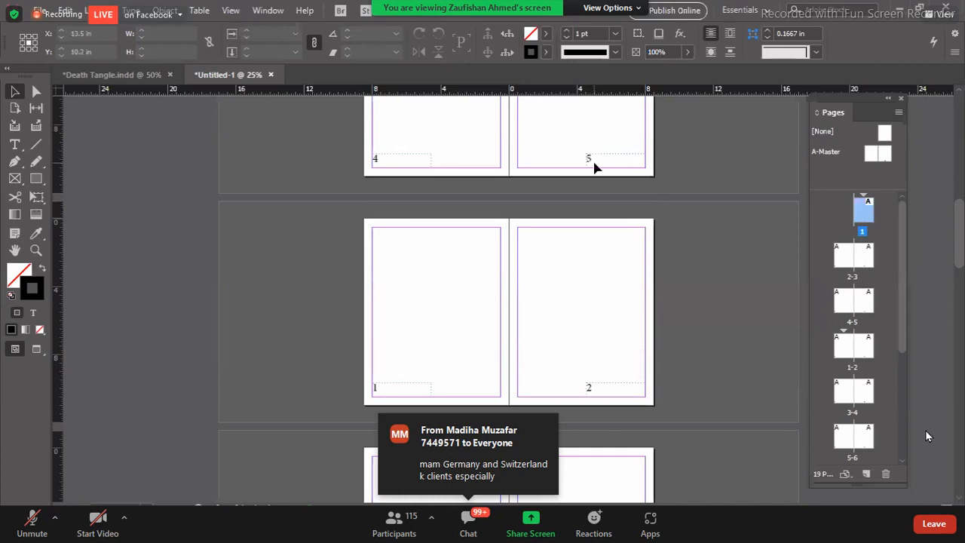
pyautogui.scroll(3, 588, 172)
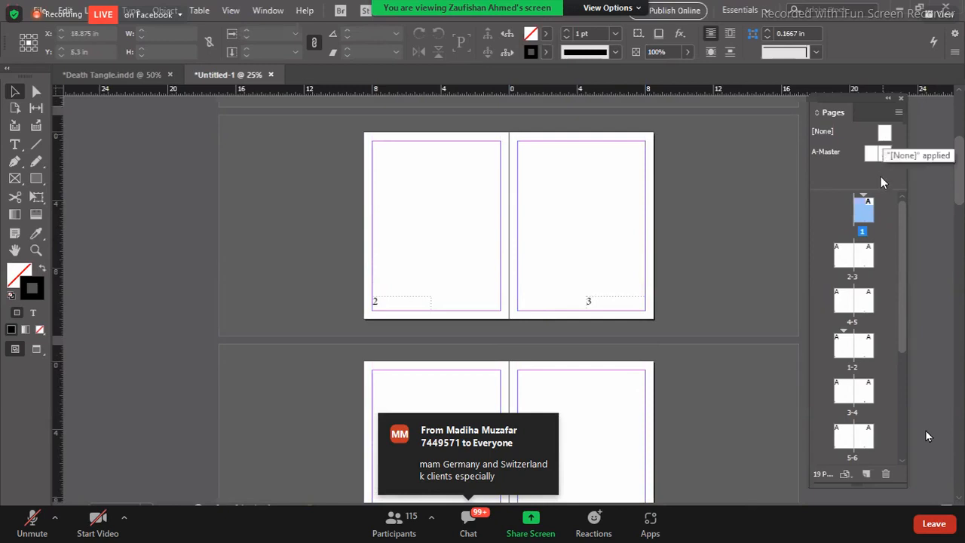
# Apply the [None] master to the first section's pages 1 to 5 to remove their page numbers
pyautogui.click(883, 134)
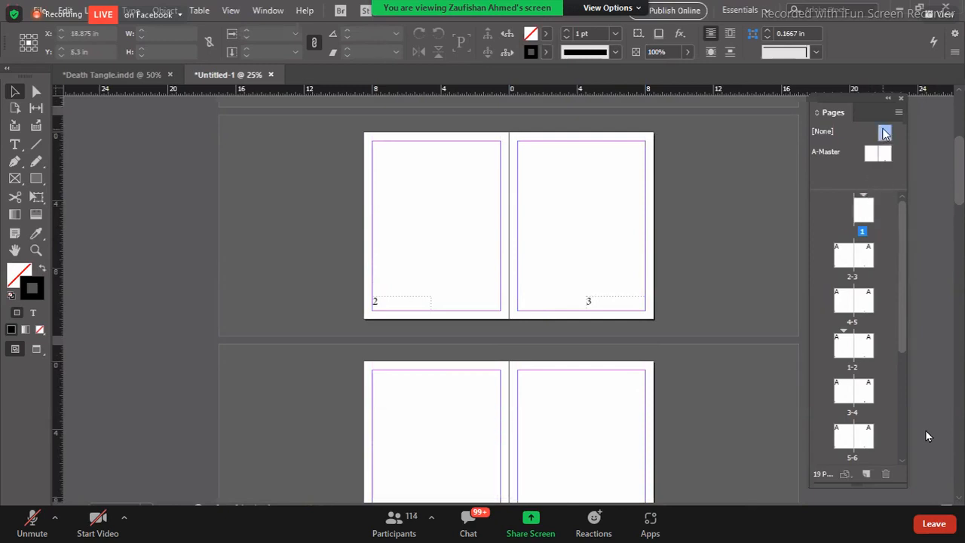
pyautogui.moveTo(885, 133); pyautogui.dragTo(844, 255)
pyautogui.moveTo(883, 135); pyautogui.dragTo(842, 297)
pyautogui.moveTo(885, 138); pyautogui.dragTo(868, 300)
pyautogui.scroll(1, 603, 337)
pyautogui.scroll(-16, 603, 350)
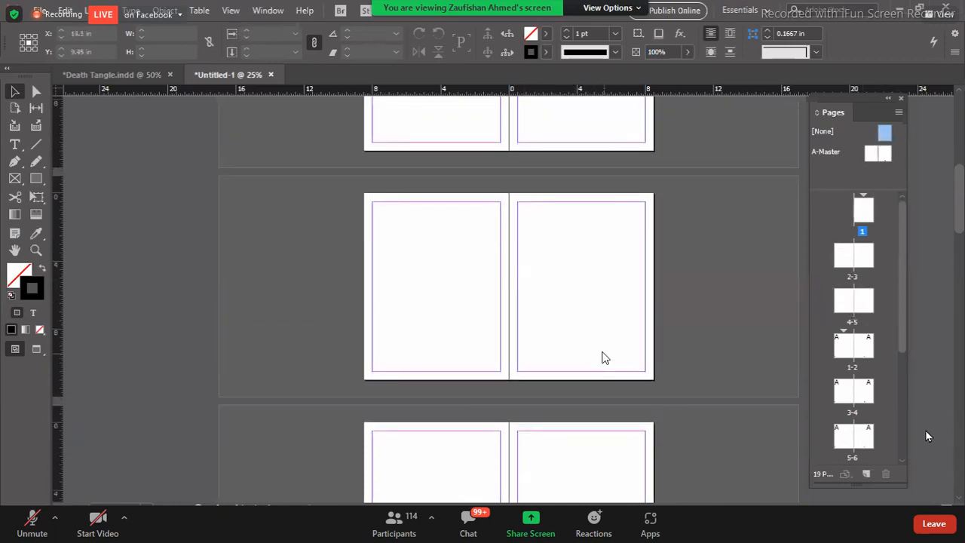
pyautogui.scroll(7, 569, 264)
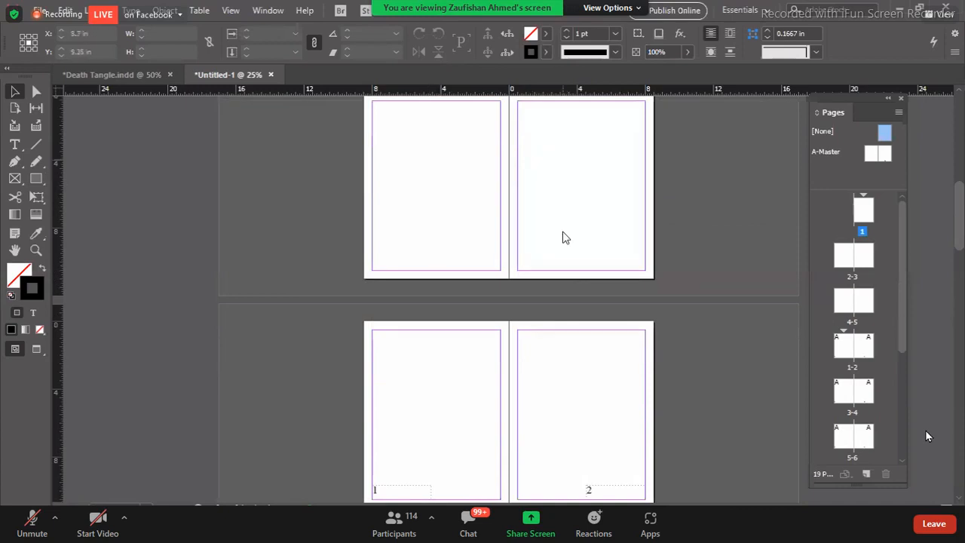
# Apply the [None] master to the document's first page to remove its page number
pyautogui.scroll(-4, 619, 243)
pyautogui.scroll(-4, 528, 253)
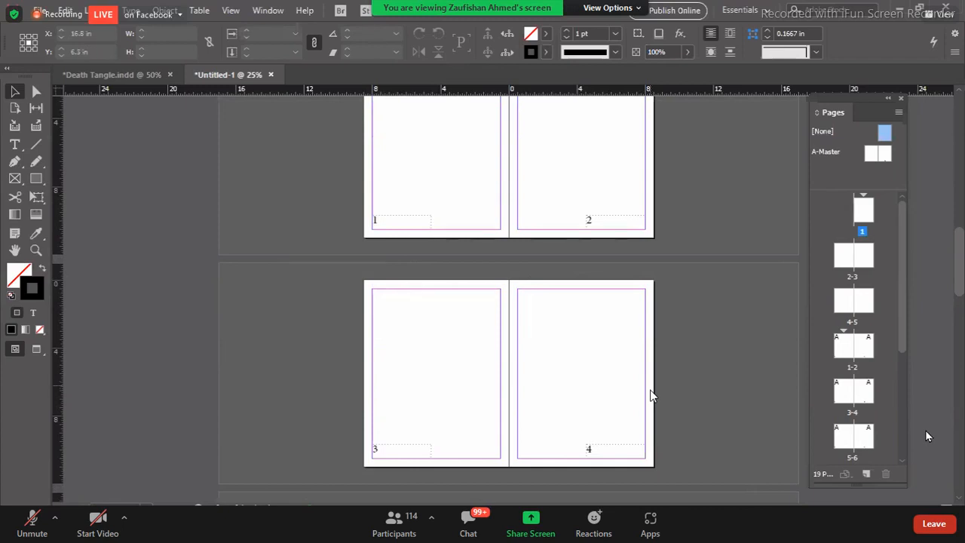
pyautogui.scroll(7, 472, 298)
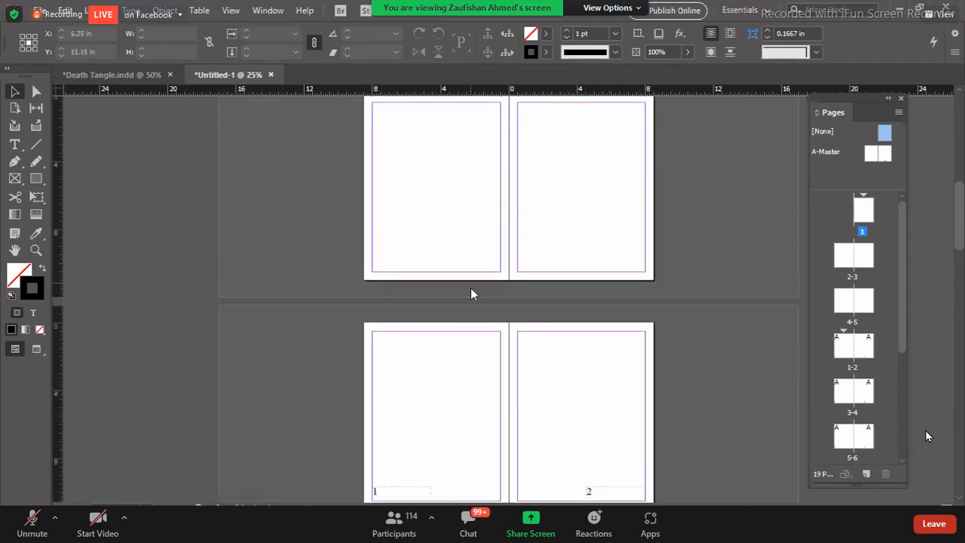
pyautogui.scroll(-2, 469, 284)
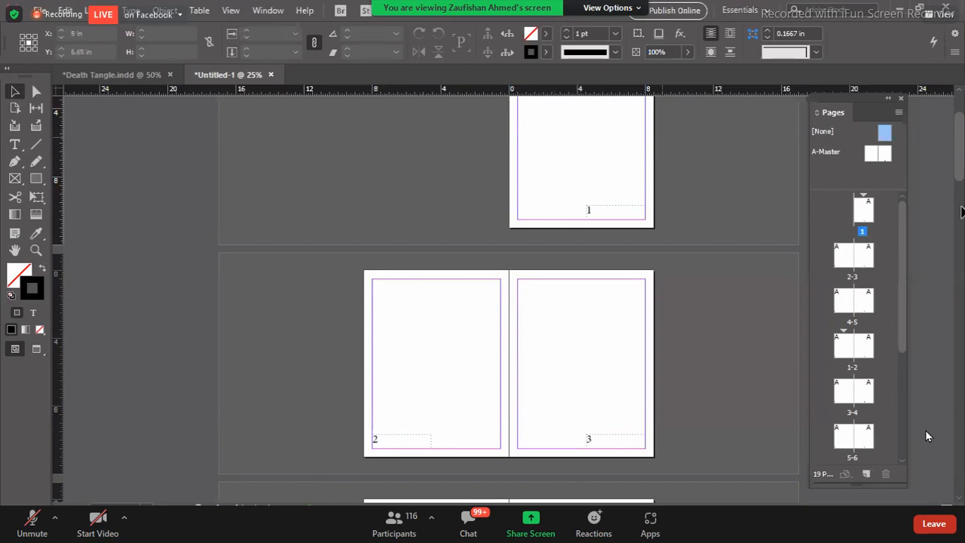
pyautogui.moveTo(884, 129); pyautogui.dragTo(862, 201)
# Start a new section at page 2, with page numbering starting at 1 in the i, ii, iii, iv... style
pyautogui.click(844, 257)
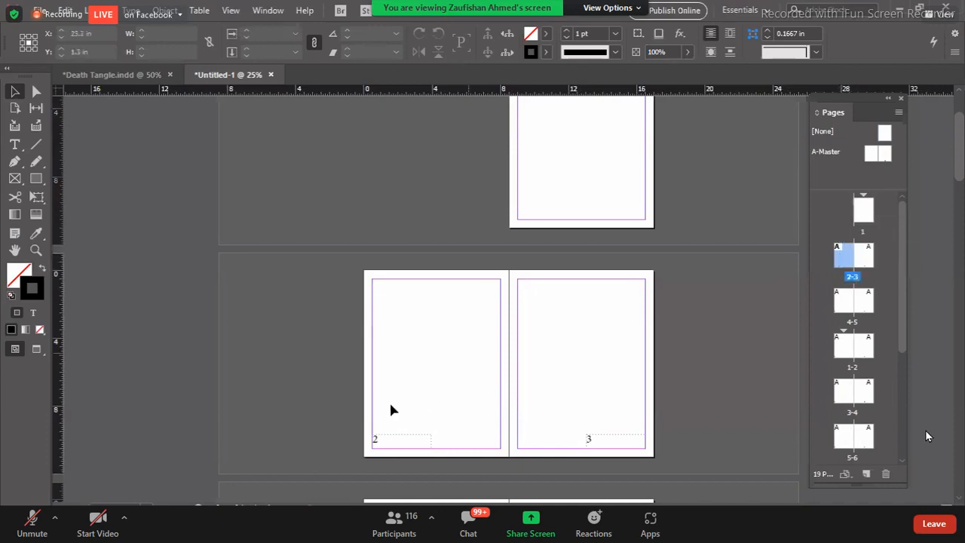
pyautogui.doubleClick(844, 261)
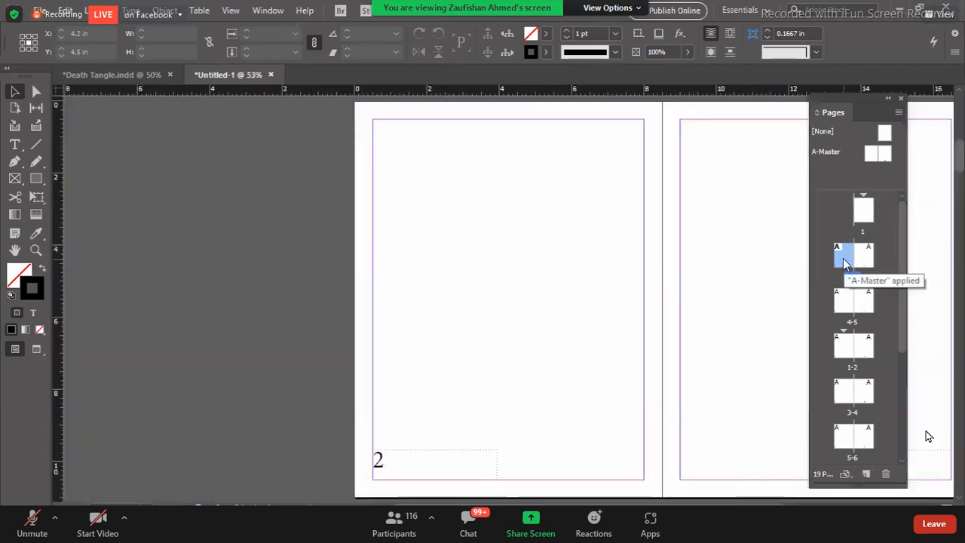
pyautogui.rightClick(845, 260)
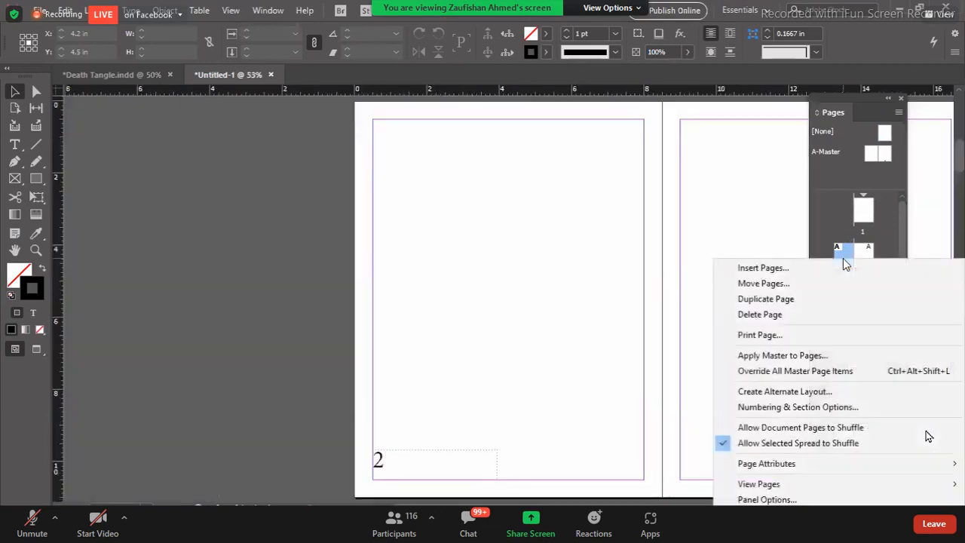
pyautogui.click(768, 408)
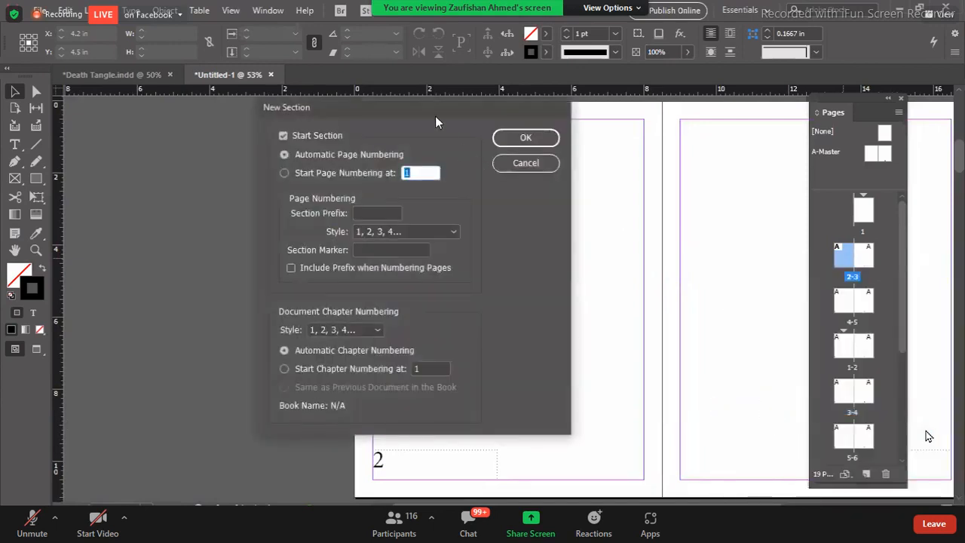
pyautogui.moveTo(352, 103); pyautogui.dragTo(242, 112)
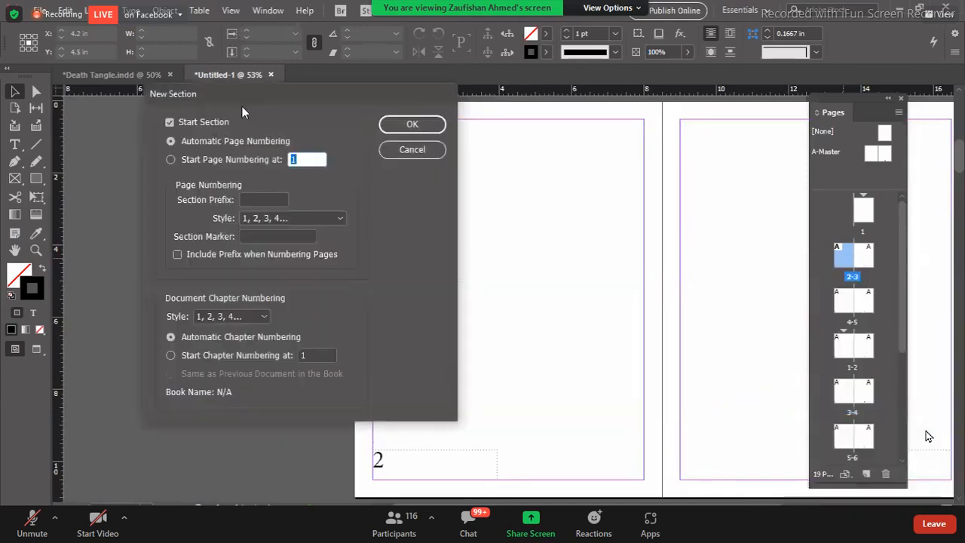
pyautogui.click(197, 154)
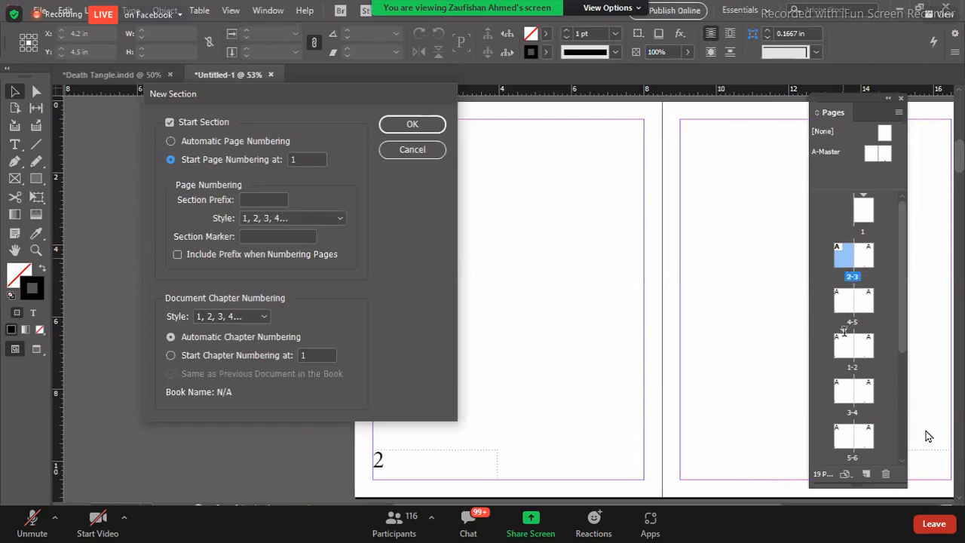
pyautogui.click(260, 220)
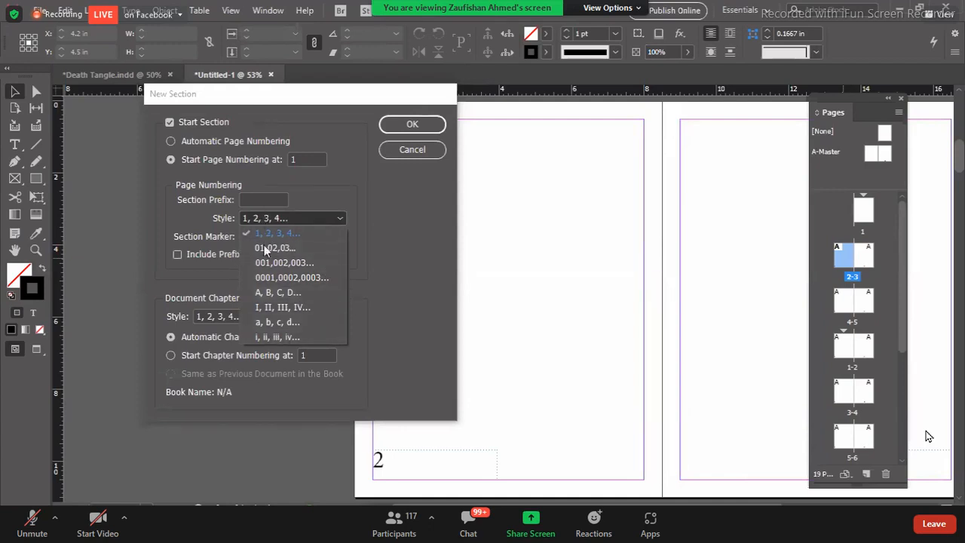
pyautogui.click(254, 338)
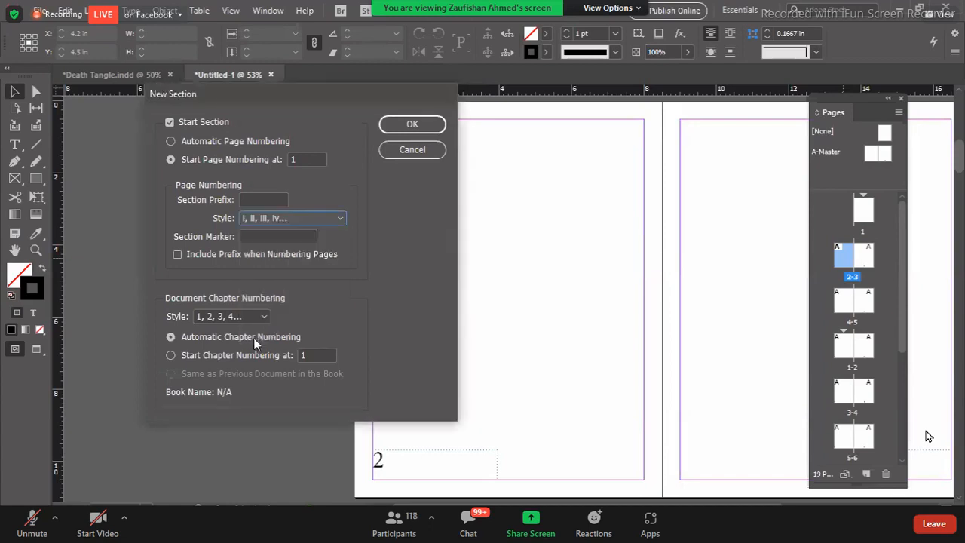
pyautogui.click(393, 130)
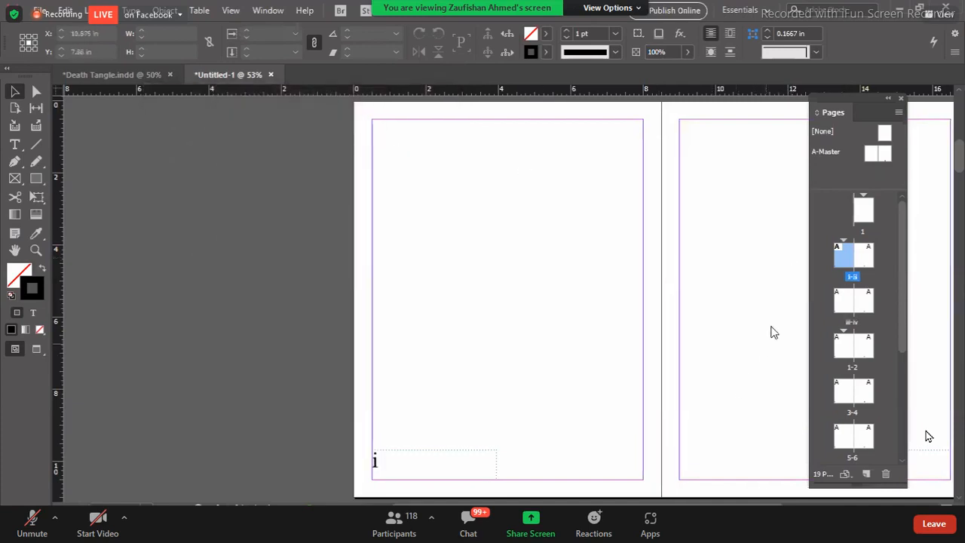
# Check the page numbers from the Roman-numbered spreads through the Arabic-numbered section that follows
pyautogui.moveTo(544, 412); pyautogui.dragTo(328, 327)
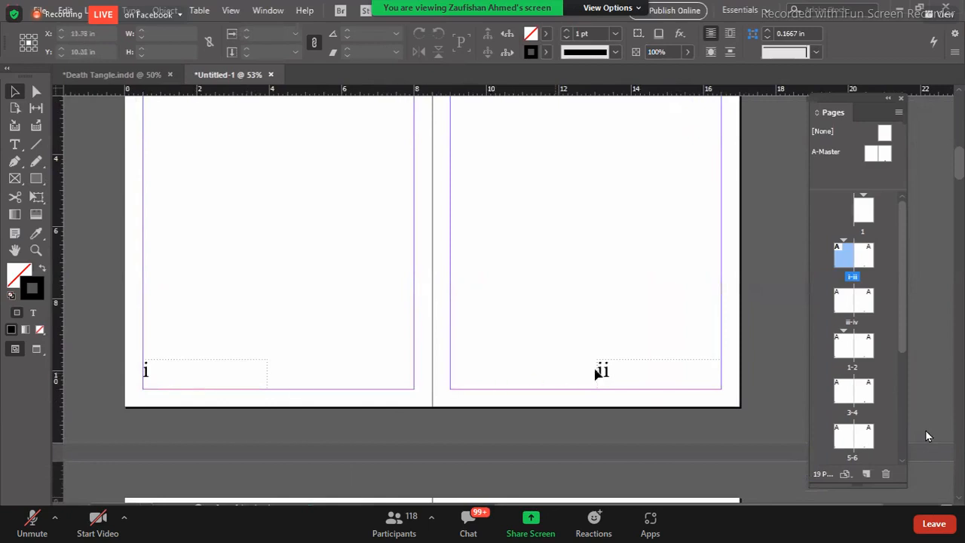
pyautogui.hotkey('ctrl', '-')
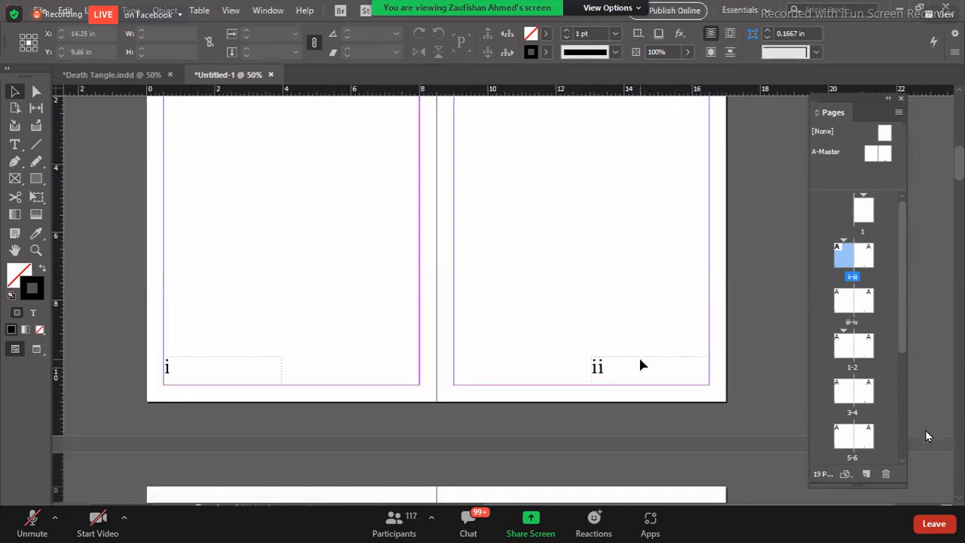
pyautogui.scroll(-3, 640, 365)
pyautogui.scroll(-5, 640, 365)
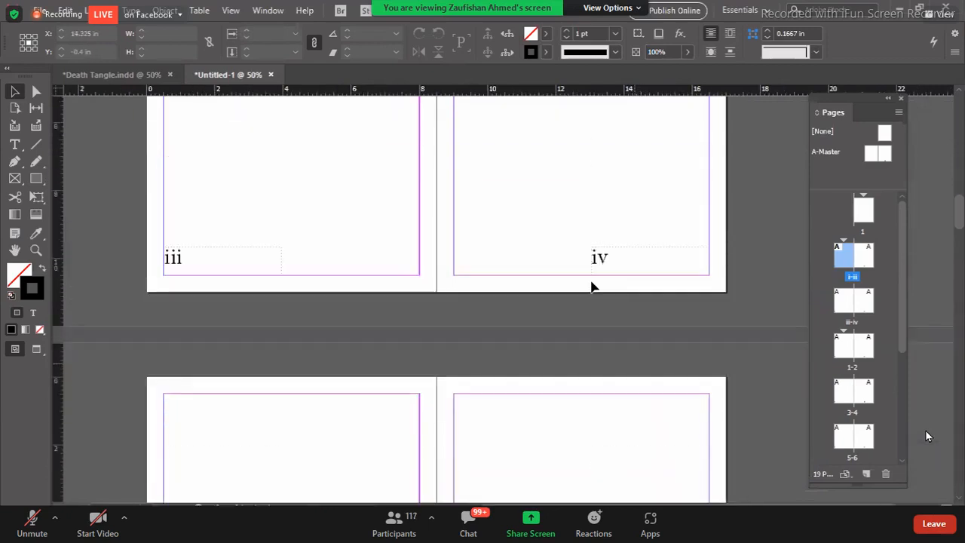
pyautogui.scroll(-2, 592, 287)
pyautogui.scroll(-2, 605, 295)
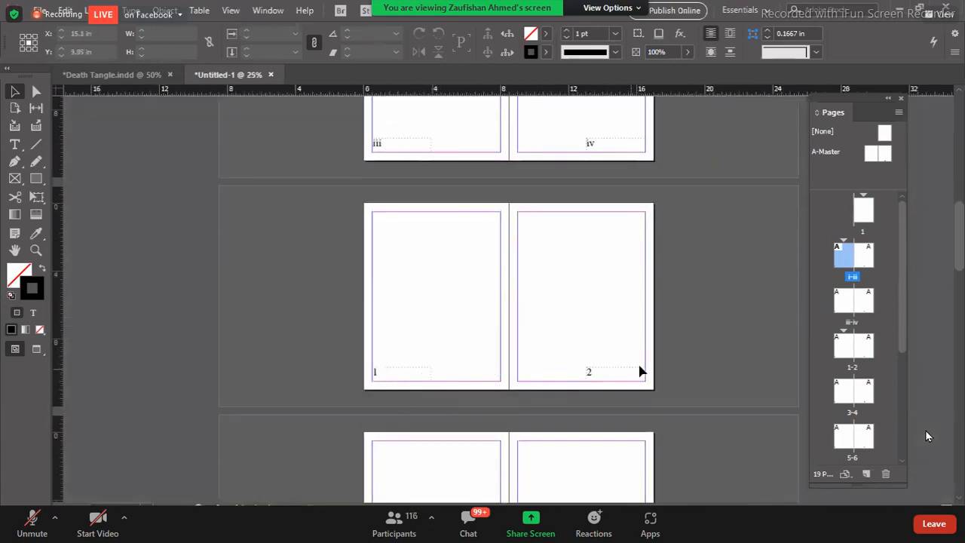
pyautogui.scroll(-2, 639, 362)
pyautogui.scroll(-4, 638, 295)
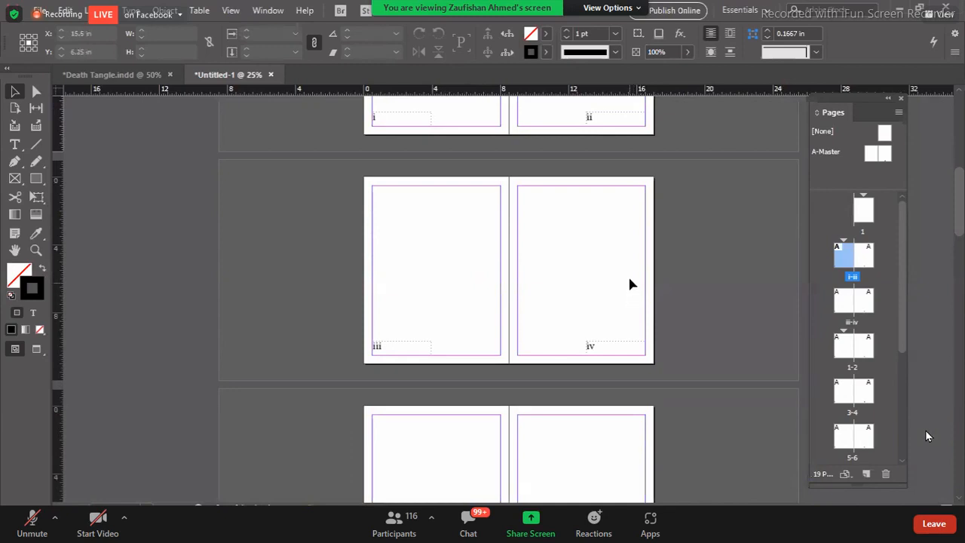
pyautogui.scroll(-1, 433, 301)
pyautogui.scroll(-7, 445, 302)
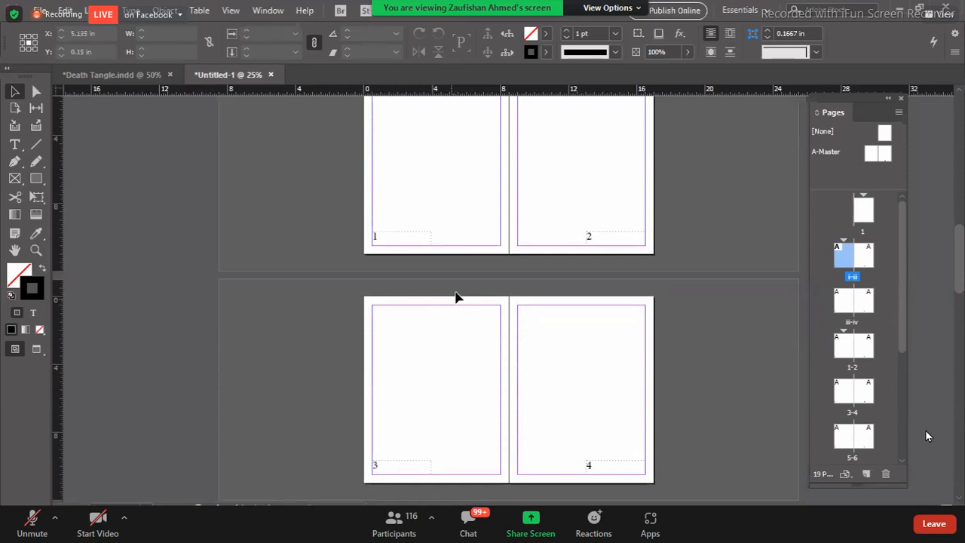
pyautogui.scroll(-5, 457, 296)
pyautogui.scroll(9, 458, 295)
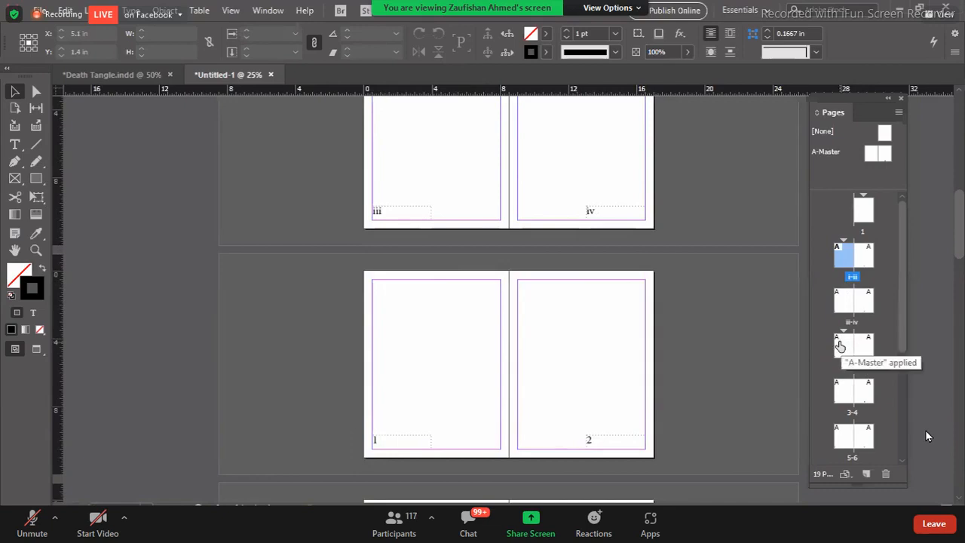
# Review the spreads i-ii, iii-iv and 1-2 to compare where each numbering section starts
pyautogui.rightClick(847, 254)
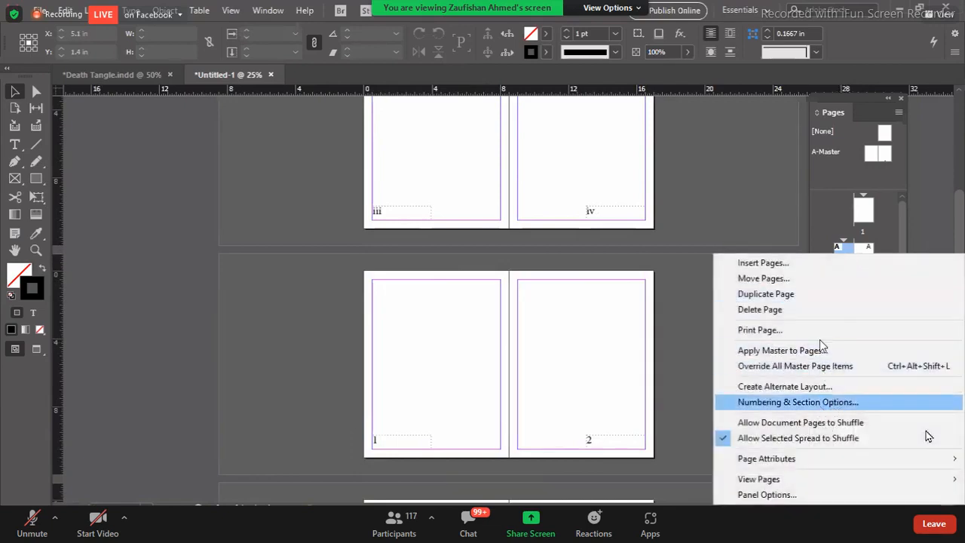
pyautogui.click(713, 175)
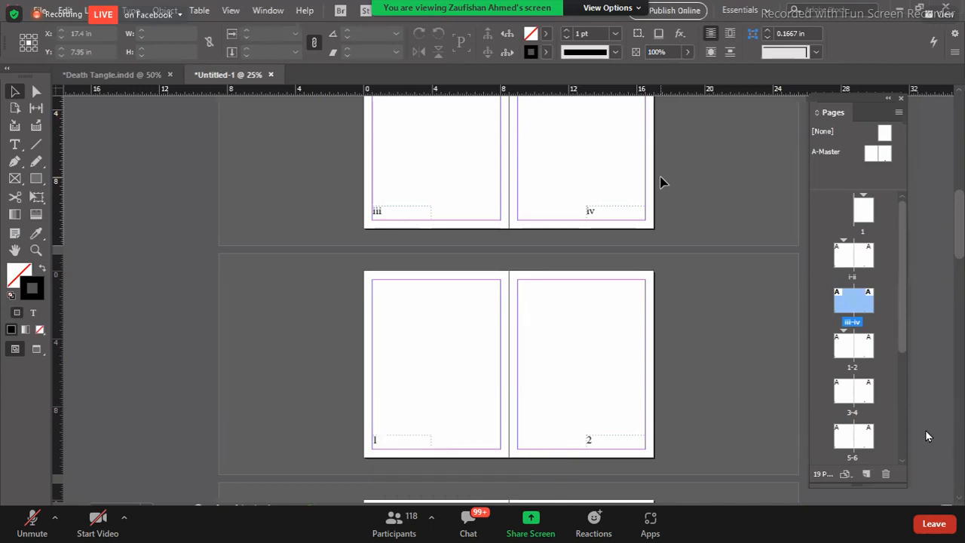
pyautogui.doubleClick(868, 291)
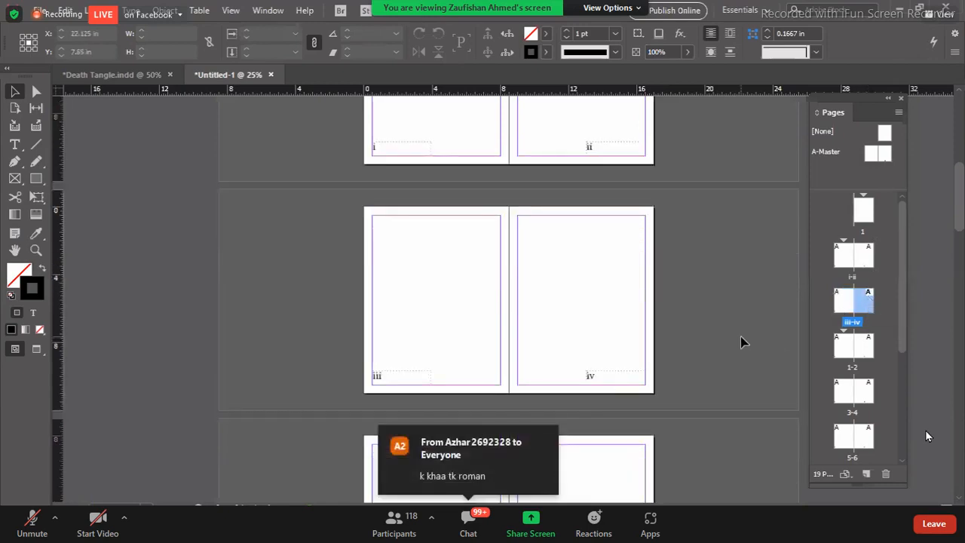
pyautogui.doubleClick(841, 264)
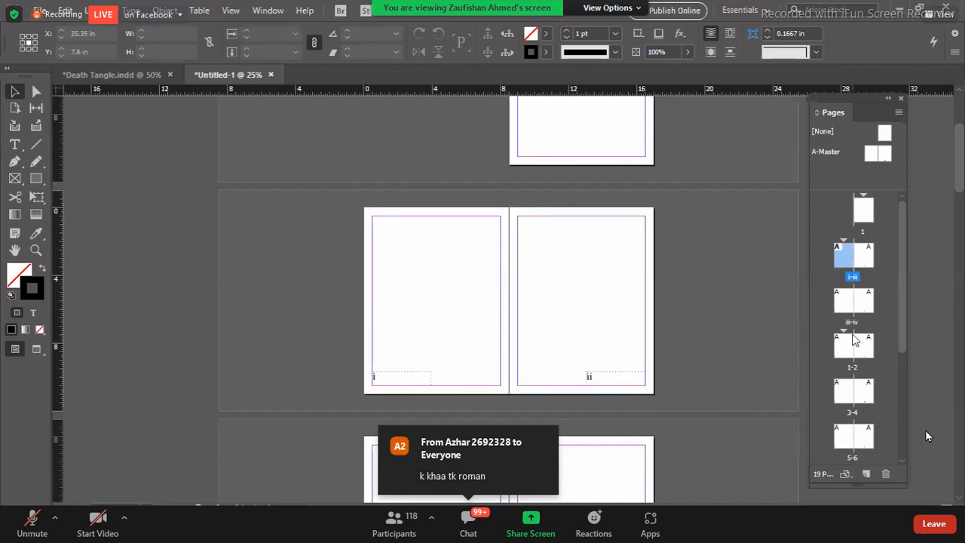
pyautogui.doubleClick(844, 359)
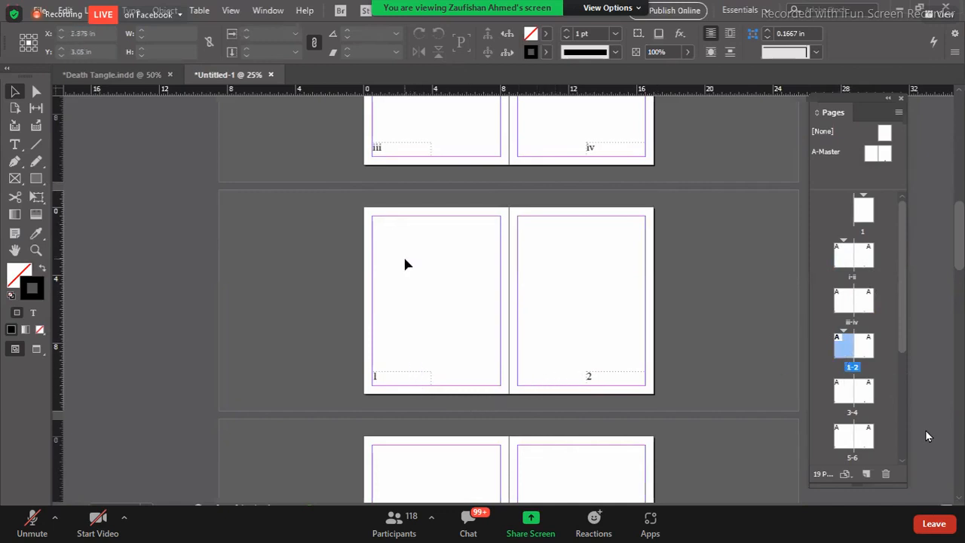
pyautogui.rightClick(841, 351)
pyautogui.click(769, 395)
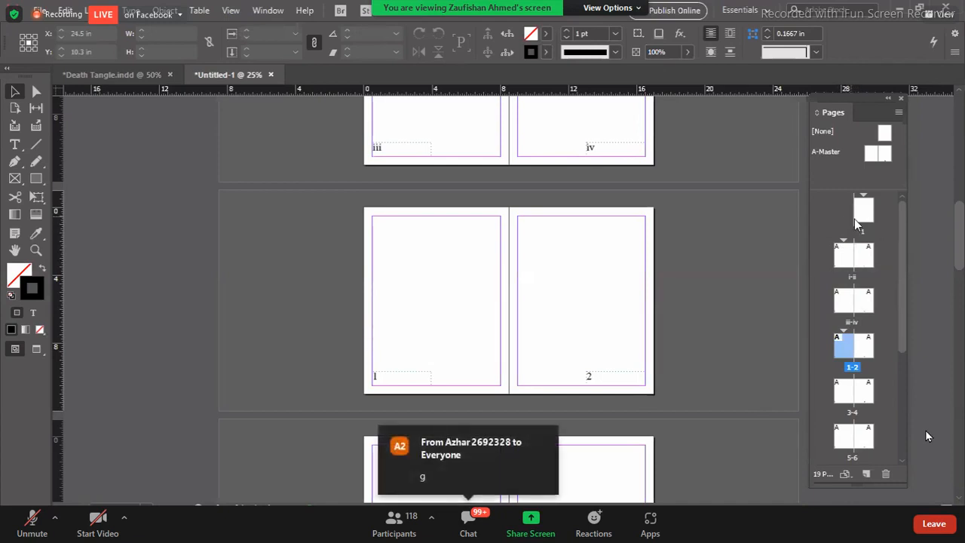
pyautogui.doubleClick(844, 258)
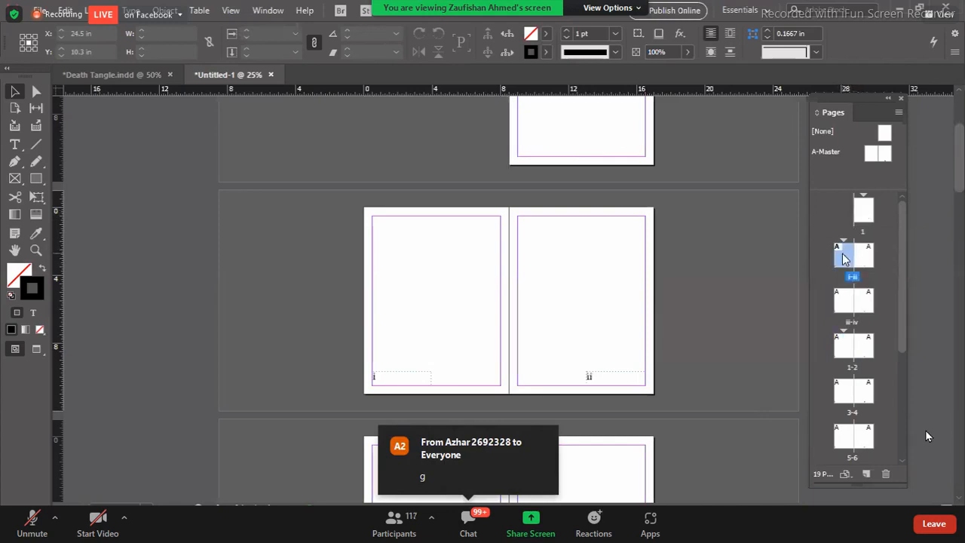
pyautogui.rightClick(844, 258)
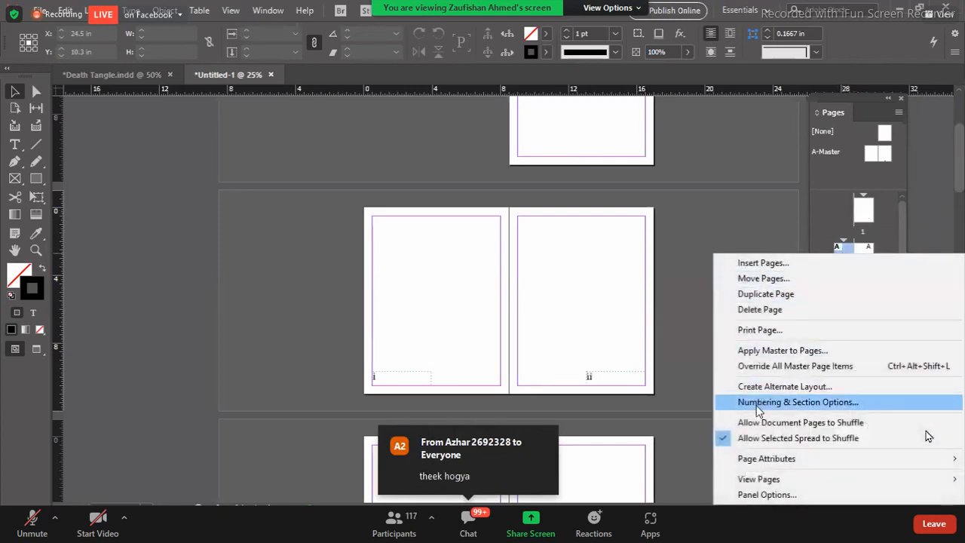
pyautogui.click(759, 235)
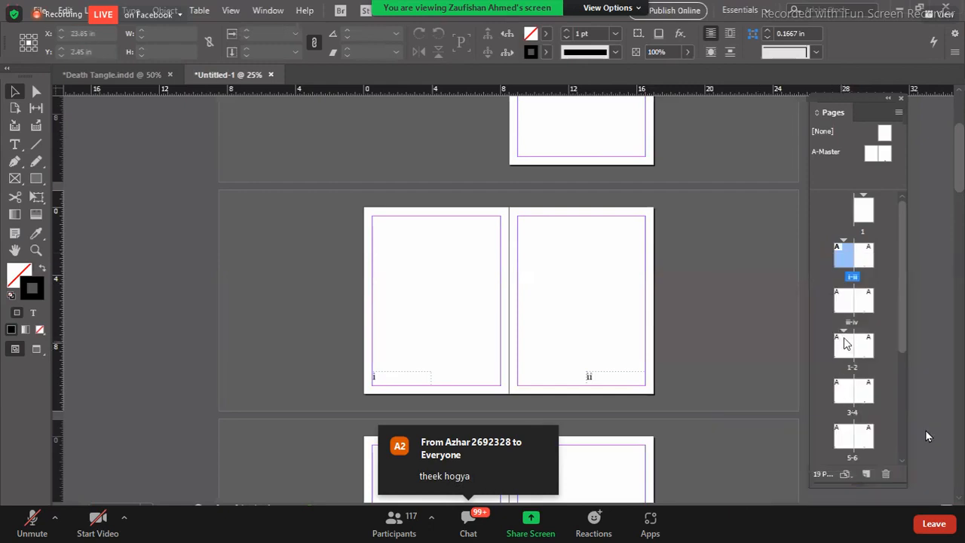
pyautogui.doubleClick(862, 301)
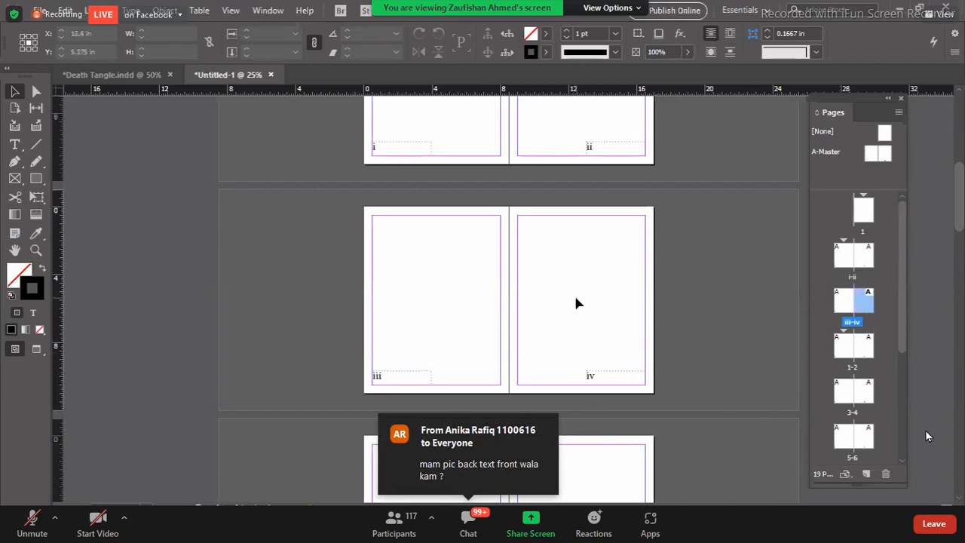
# Place download (3).jpg over page 1 of the Arabic-numbered section, scaled to about 8.52 × 11.94 in
pyautogui.scroll(-2, 500, 384)
pyautogui.scroll(-3, 500, 384)
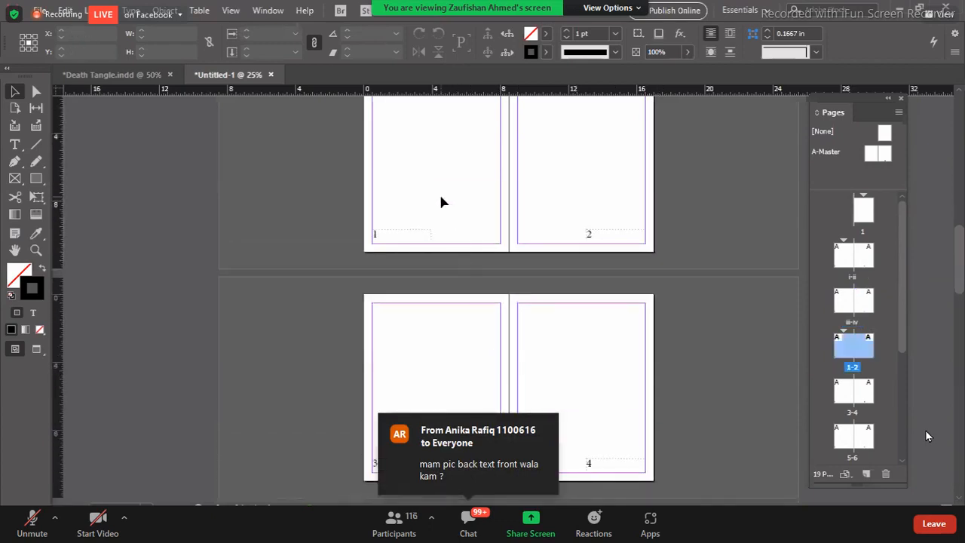
pyautogui.scroll(2, 442, 203)
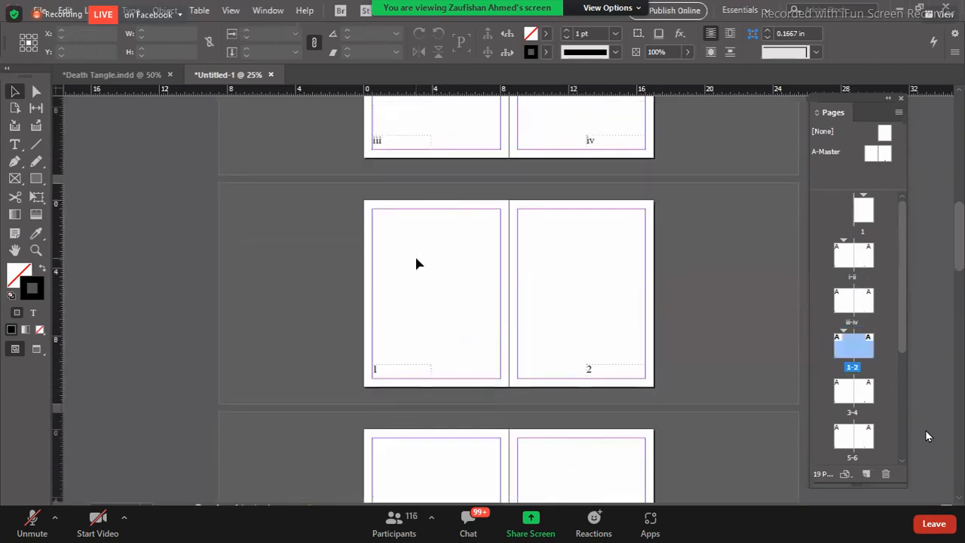
pyautogui.hotkey('ctrl', 'd')
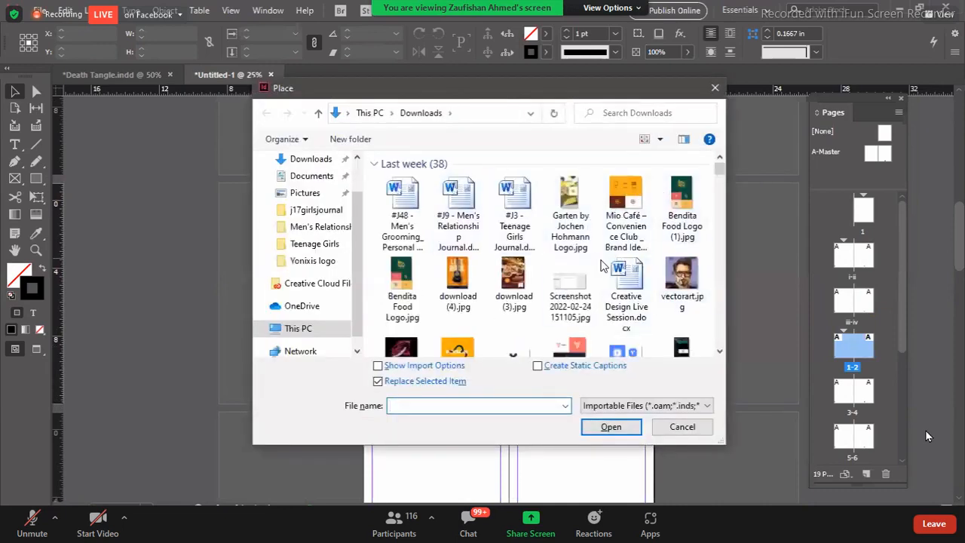
pyautogui.click(514, 285)
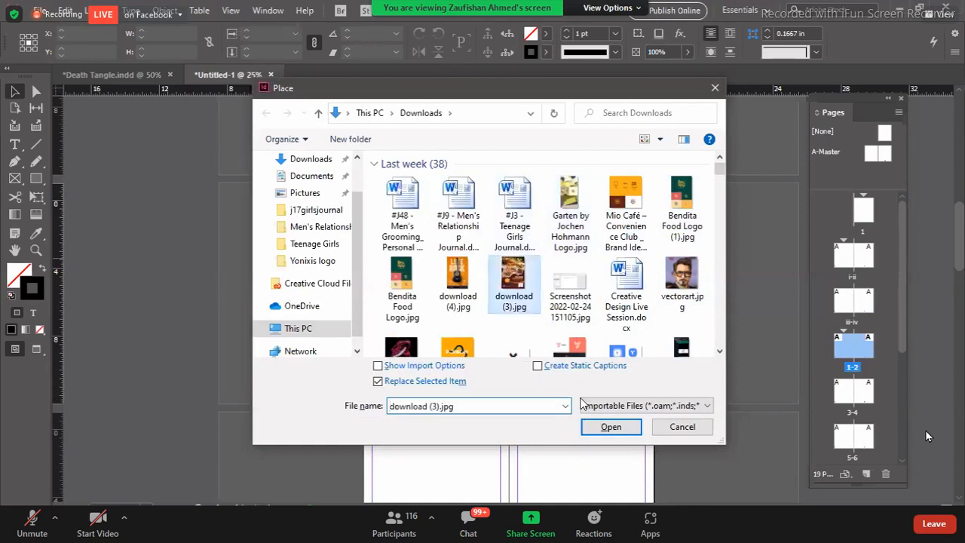
pyautogui.click(611, 427)
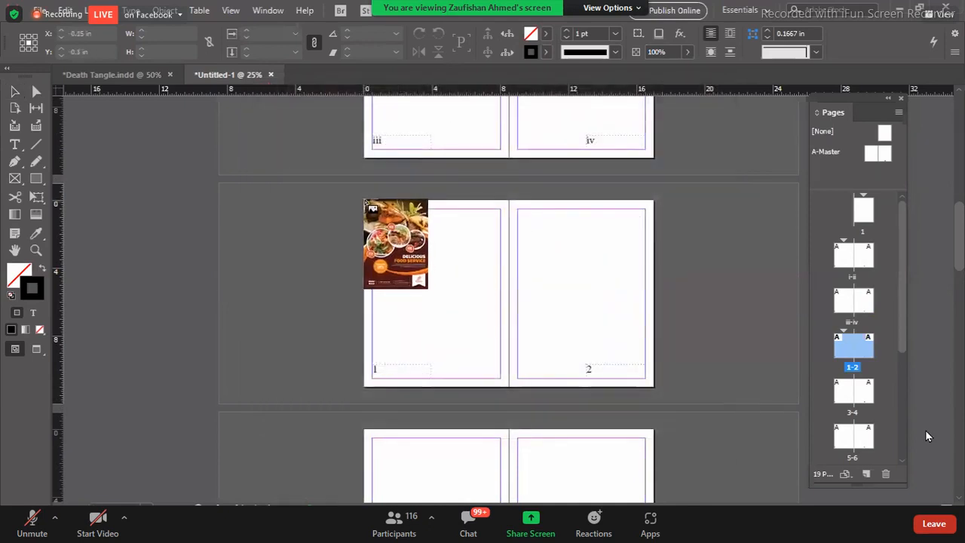
pyautogui.moveTo(364, 201); pyautogui.dragTo(511, 405)
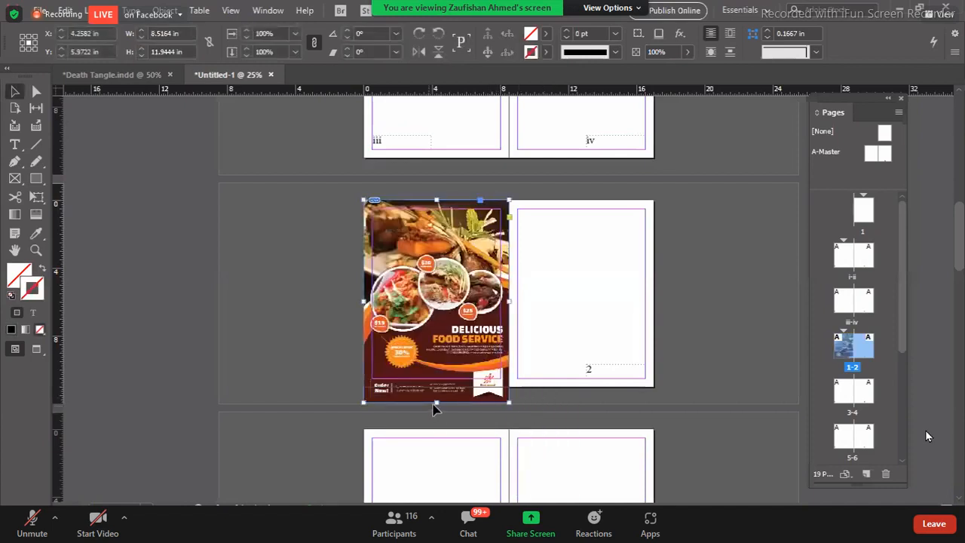
# Crop the food flyer frame to the bottom edge of page 1, 11 in high, and lower its opacity to about 21%
pyautogui.moveTo(436, 402)
pyautogui.mouseDown()
pyautogui.moveTo(433, 369)
pyautogui.moveTo(435, 397)
pyautogui.moveTo(436, 387)
pyautogui.mouseUp()
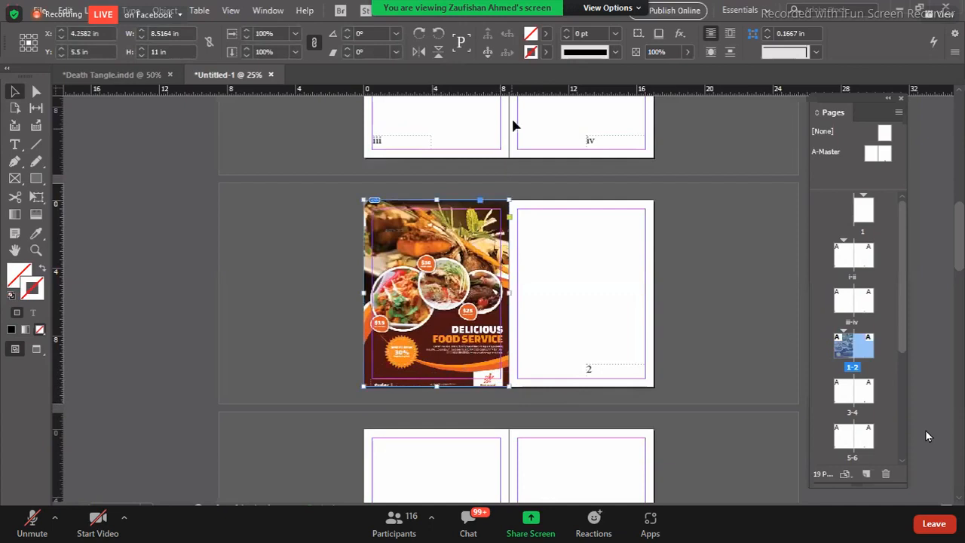
pyautogui.click(685, 54)
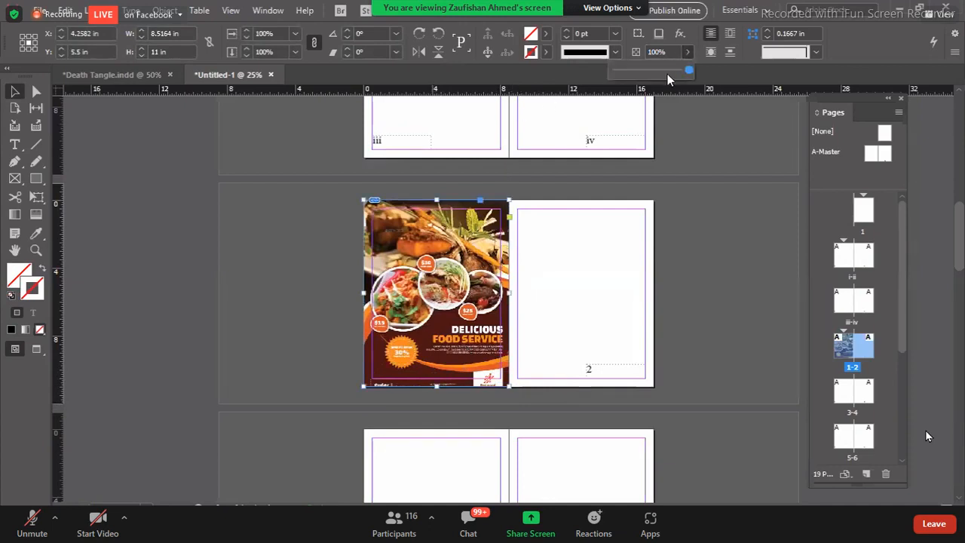
pyautogui.moveTo(668, 74); pyautogui.dragTo(629, 82)
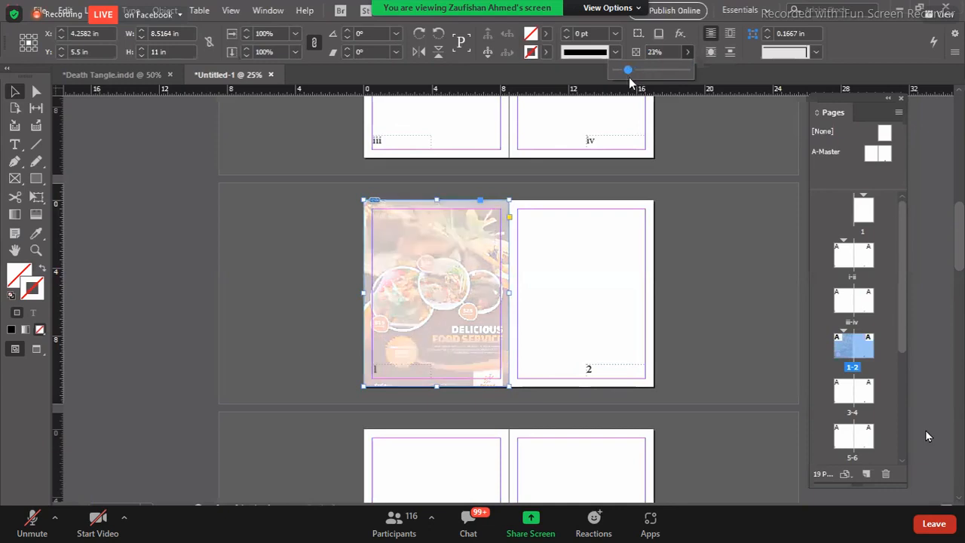
pyautogui.click(552, 319)
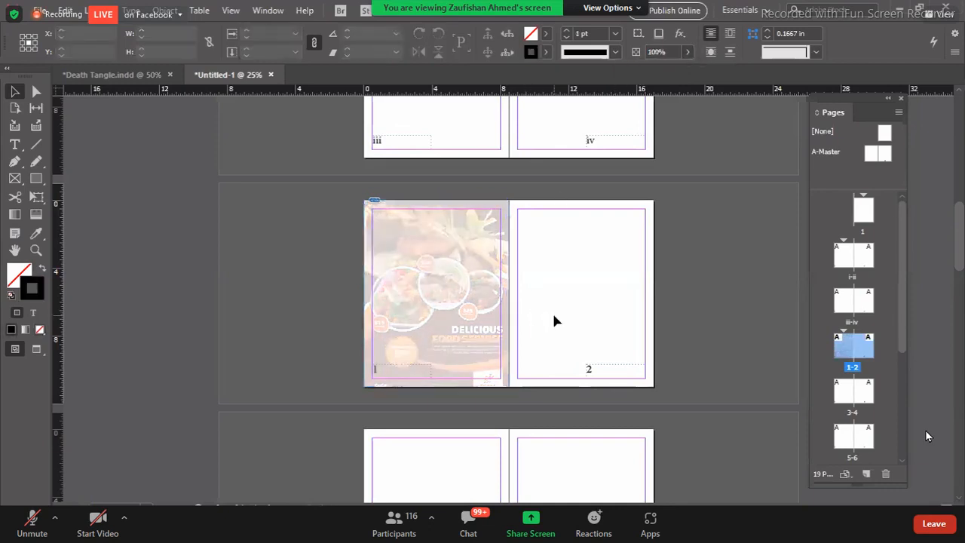
# Add a text frame over the faded image within page 1's margins and paste the copied book text into it three times
pyautogui.hotkey('ctrl', '=')
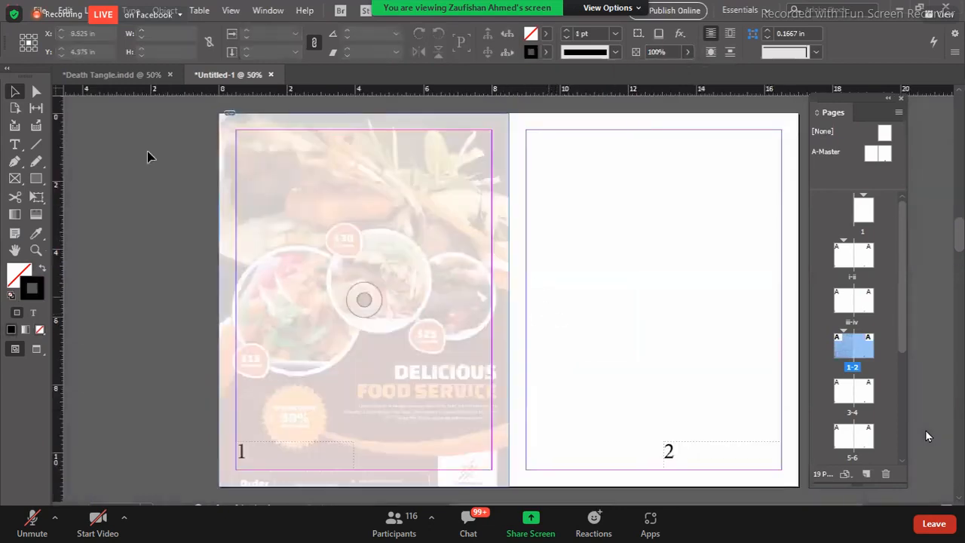
pyautogui.click(14, 144)
pyautogui.moveTo(249, 144); pyautogui.dragTo(475, 445)
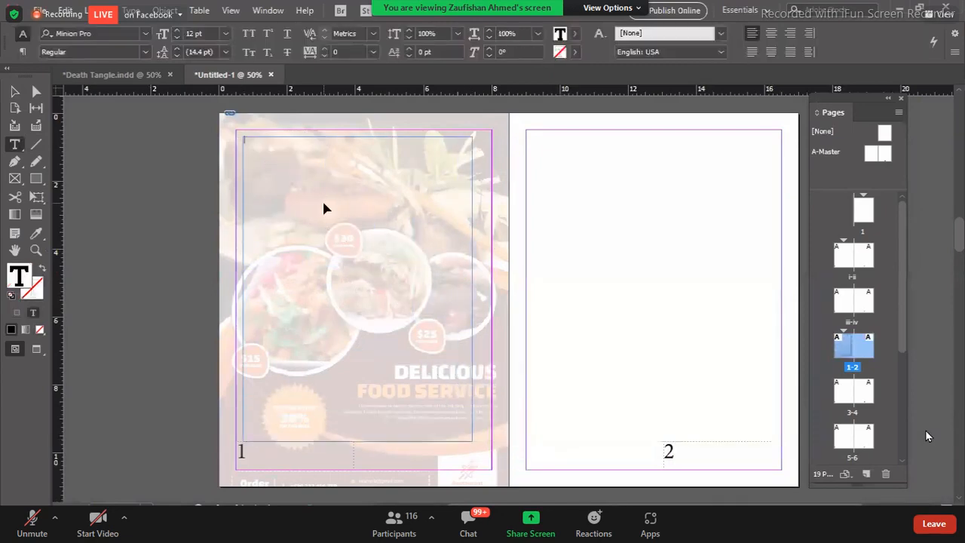
pyautogui.hotkey('ctrl', 'v')
pyautogui.hotkey('ctrl', 'v')
pyautogui.hotkey('ctrl', 'v')
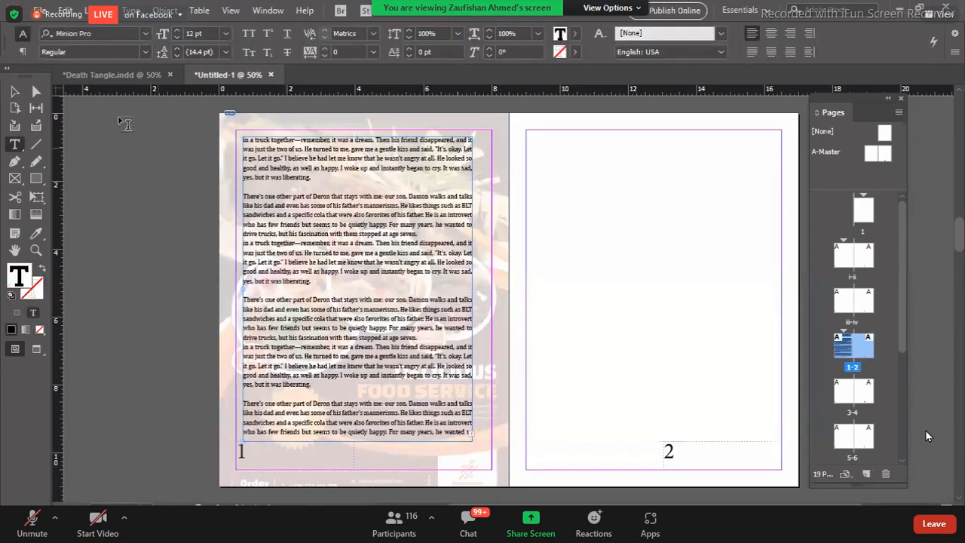
pyautogui.press('Escape')
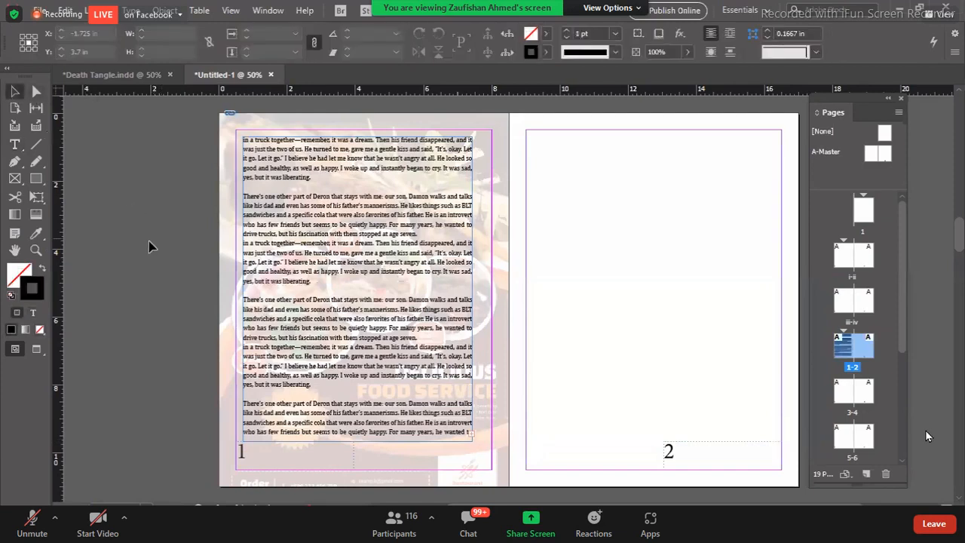
pyautogui.scroll(-2, 668, 296)
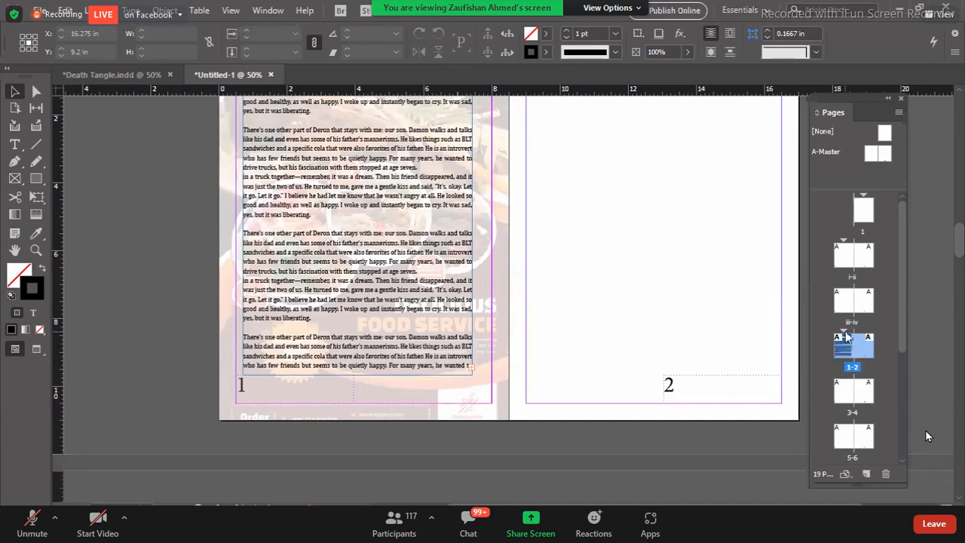
pyautogui.rightClick(844, 350)
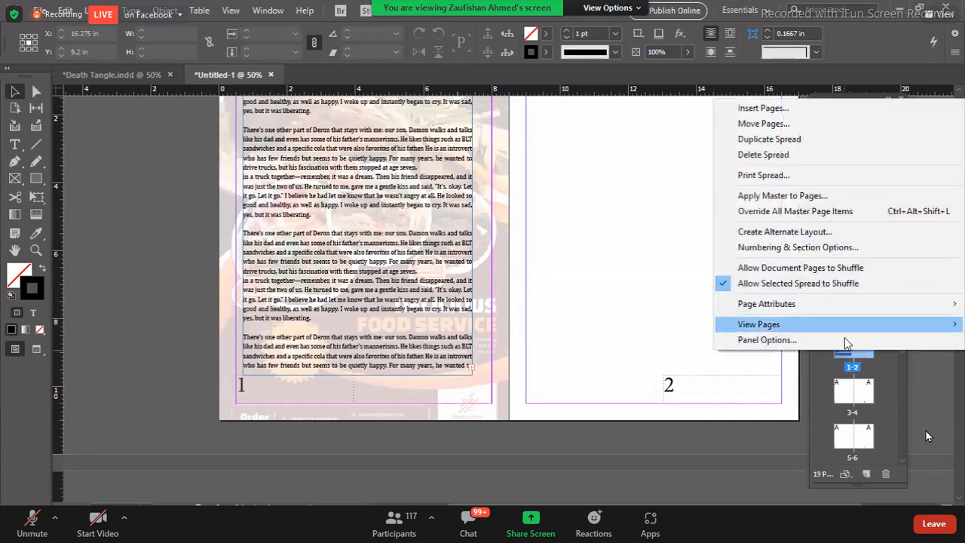
pyautogui.click(843, 362)
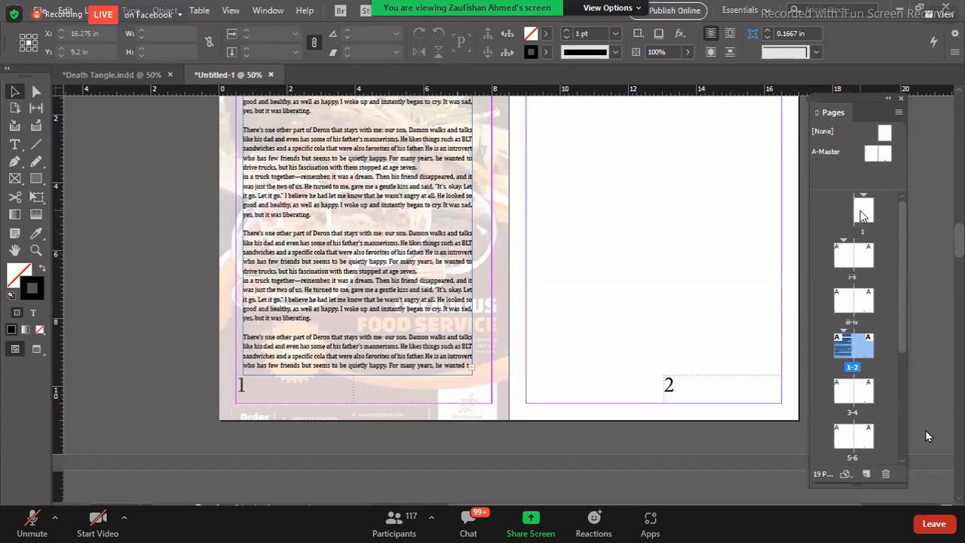
pyautogui.click(843, 255)
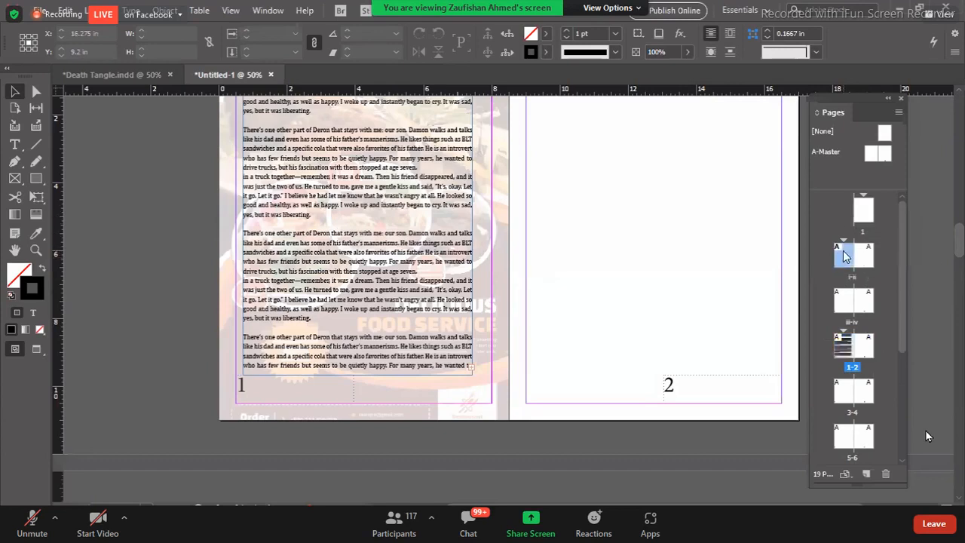
pyautogui.rightClick(843, 250)
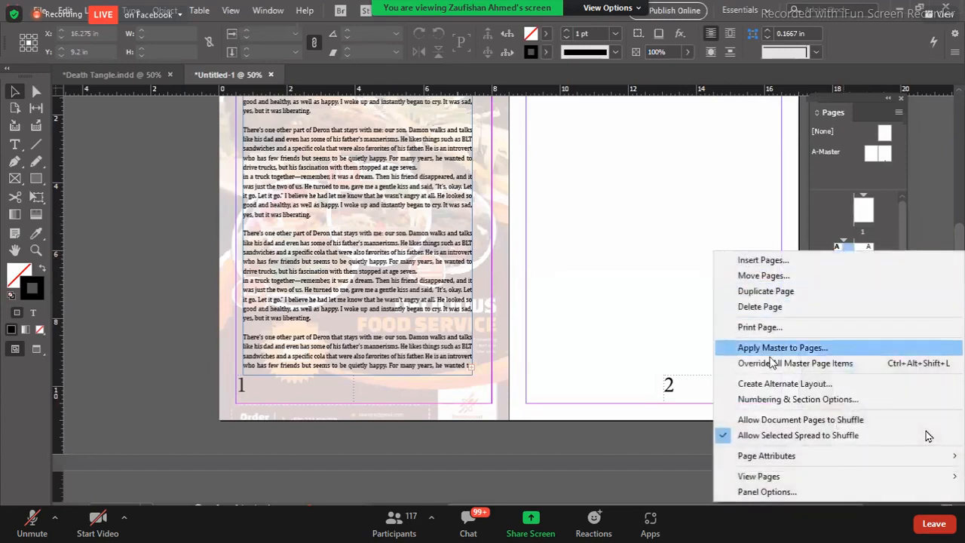
pyautogui.click(687, 418)
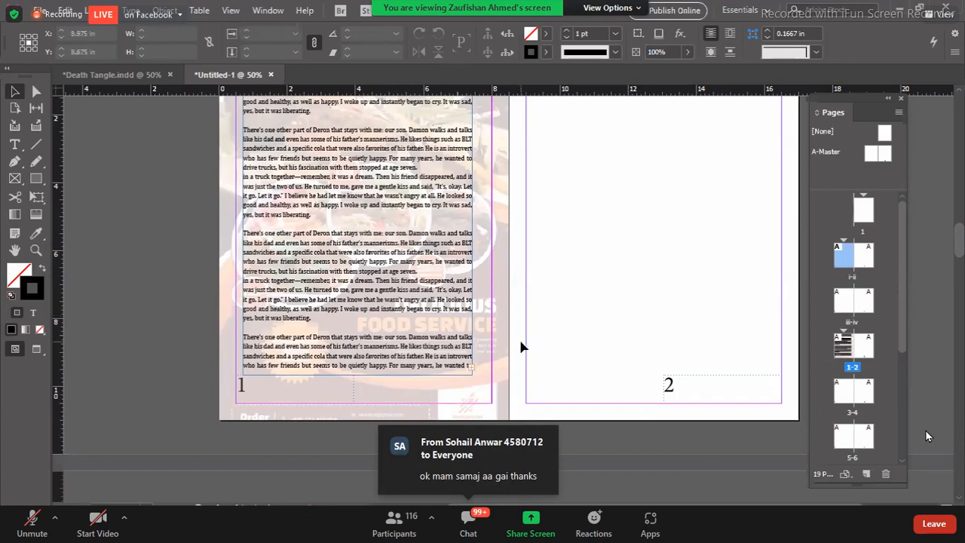
pyautogui.scroll(3, 521, 347)
# Switch to the Death Tangle document and make spread 3-4 the active spread
pyautogui.click(105, 74)
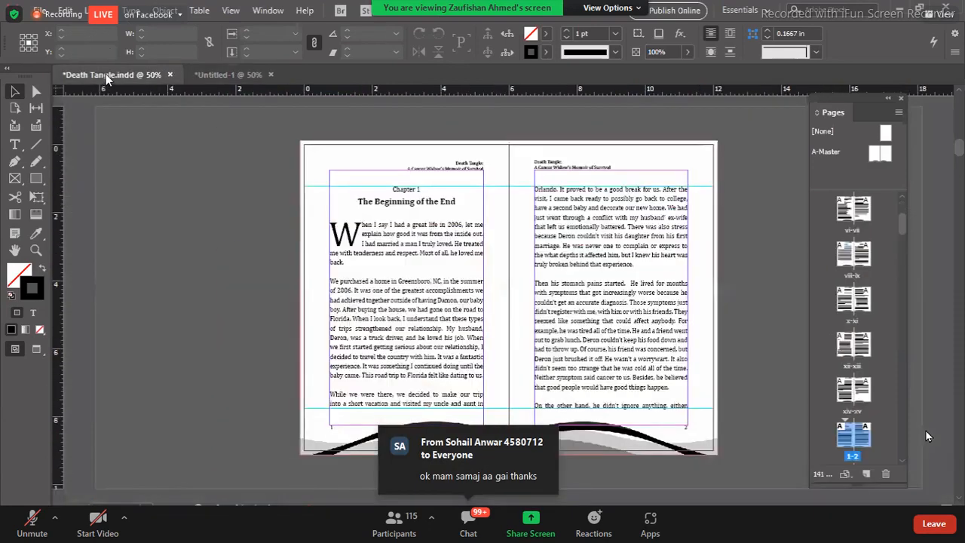
pyautogui.scroll(-3, 550, 403)
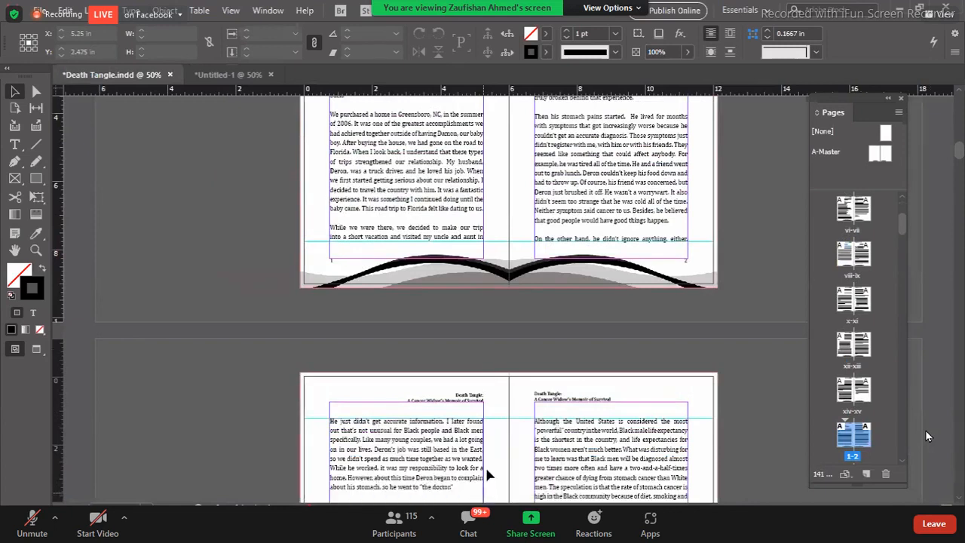
pyautogui.scroll(-1, 492, 408)
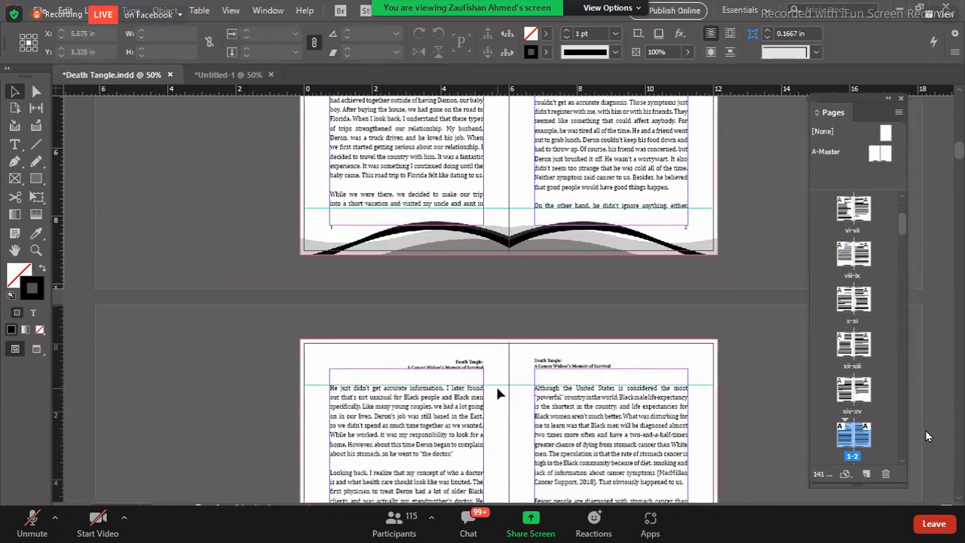
pyautogui.click(274, 425)
pyautogui.scroll(-4, 274, 428)
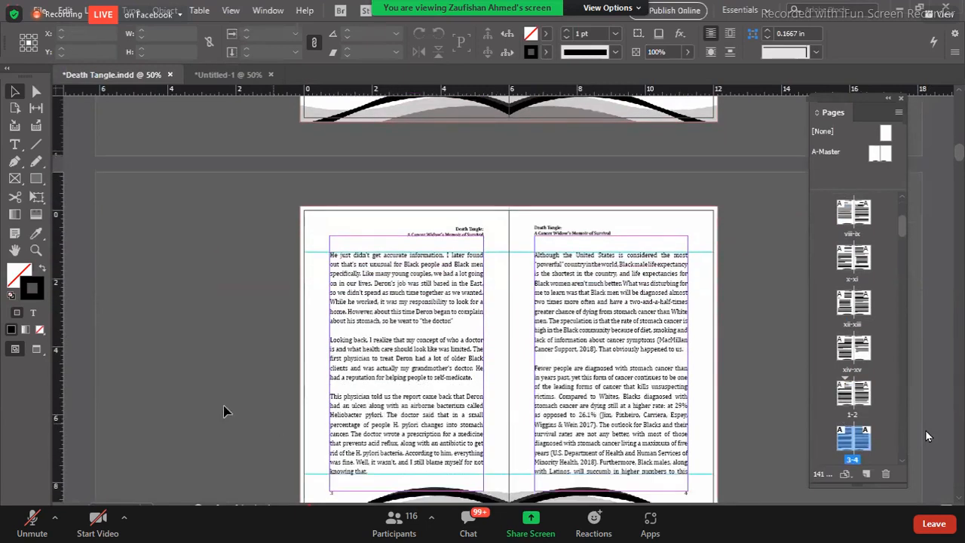
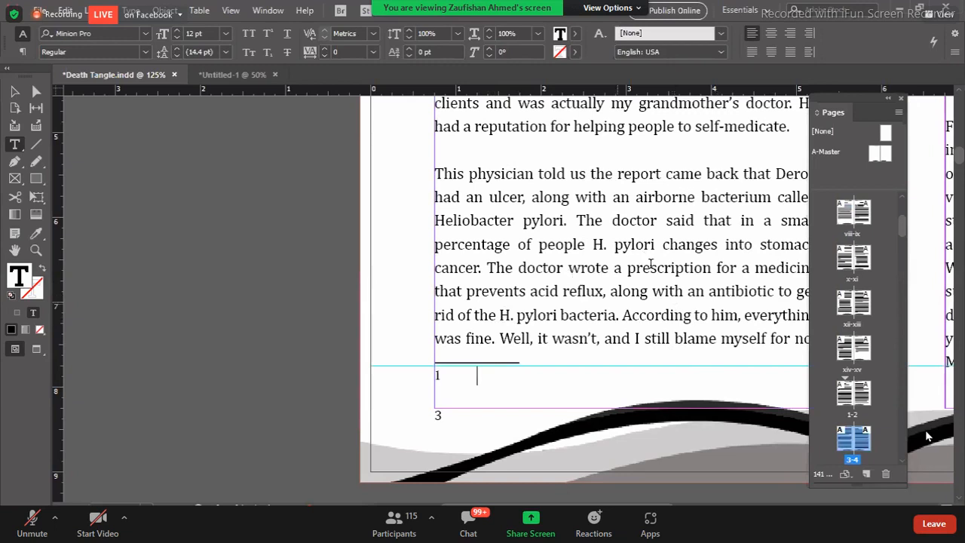
# Copy the phrase "percentage of people" from the body text into footnote 1 on page 3
pyautogui.moveTo(586, 244); pyautogui.dragTo(428, 241)
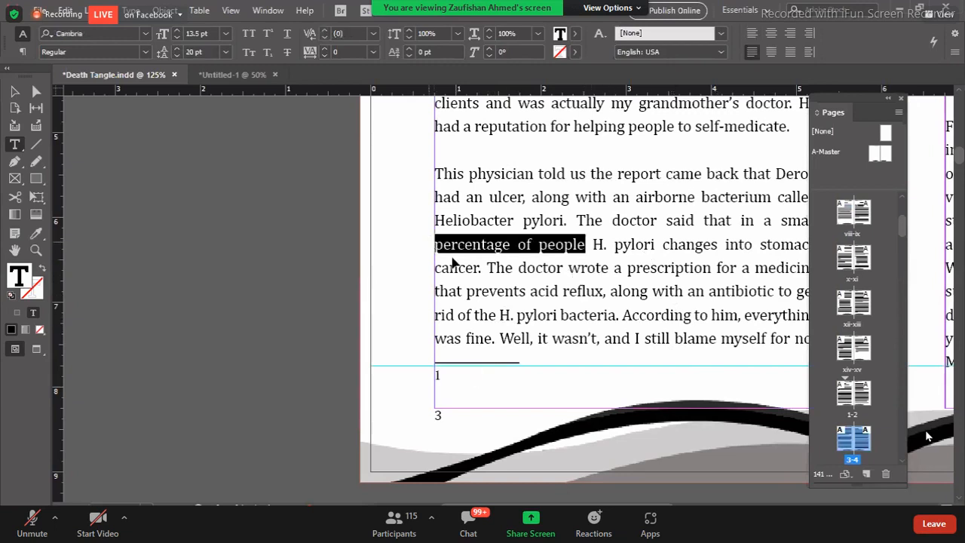
pyautogui.click(486, 375)
pyautogui.write('percentage of people')
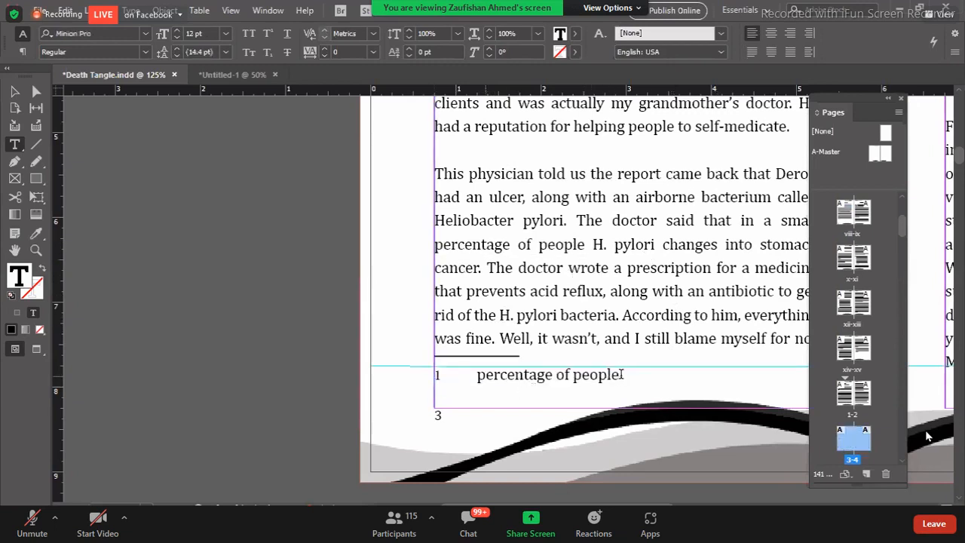
# Insert a footnote after the word "job" in "Deron's previous job" on page 5
pyautogui.hotkey('ctrl', '-')
pyautogui.hotkey('ctrl', '-')
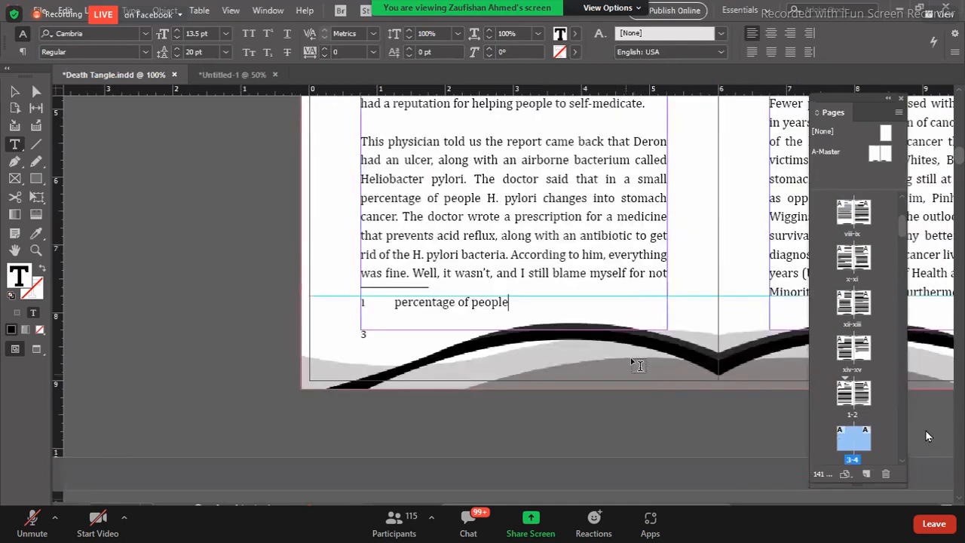
pyautogui.scroll(-5, 629, 368)
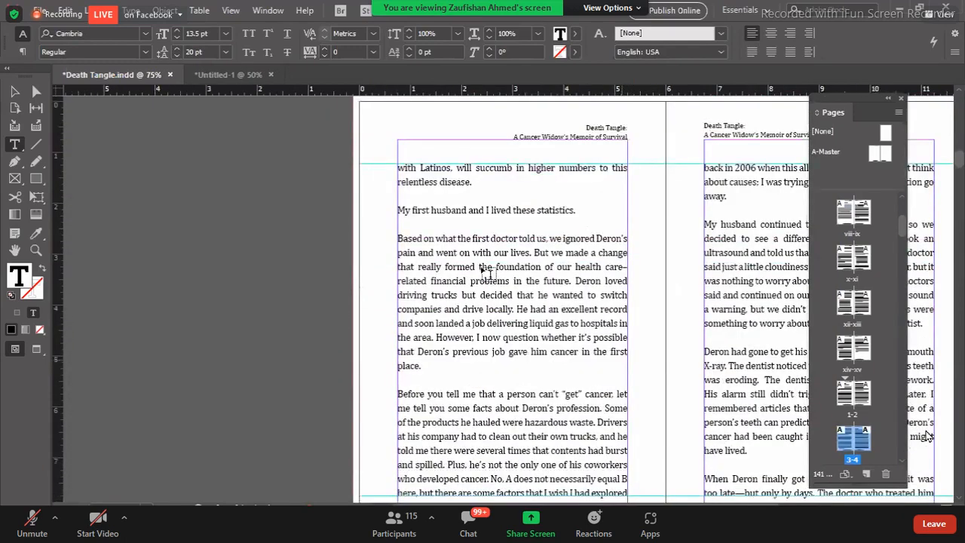
pyautogui.scroll(-3, 437, 185)
pyautogui.scroll(2, 437, 317)
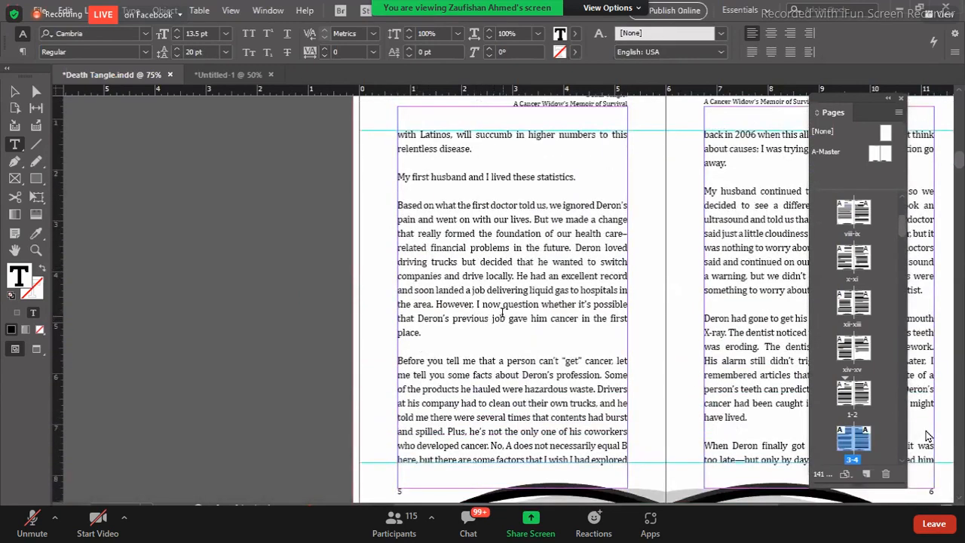
pyautogui.click(503, 317)
pyautogui.rightClick(505, 322)
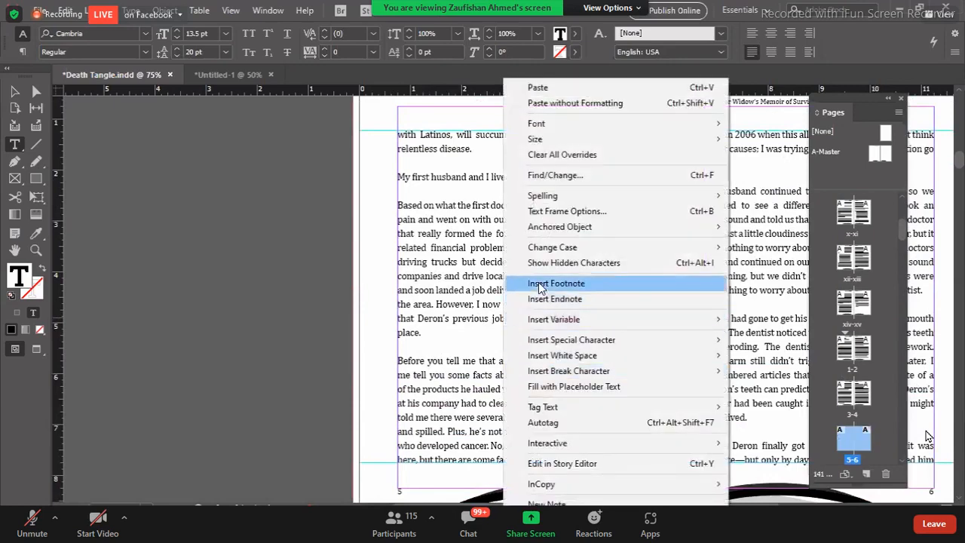
pyautogui.click(540, 287)
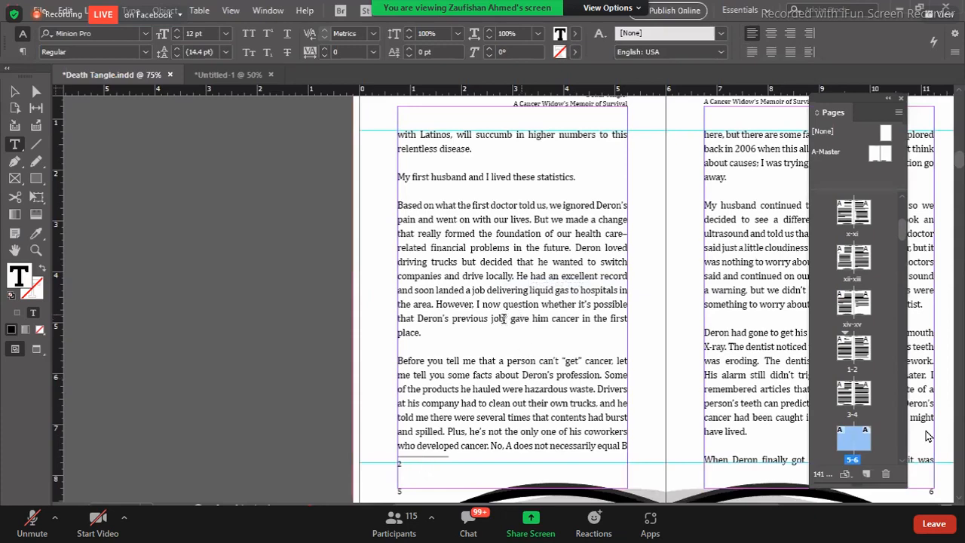
# Examine the new footnote and its reference mark on page 5, and compare it with the footnote on page 3
pyautogui.hotkey('ctrl', '=')
pyautogui.hotkey('ctrl', '=')
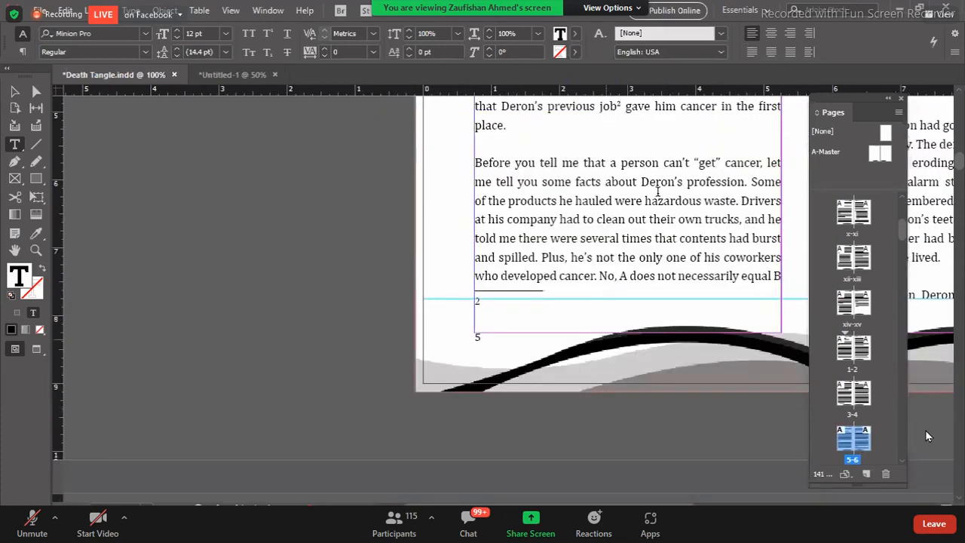
pyautogui.scroll(3, 672, 196)
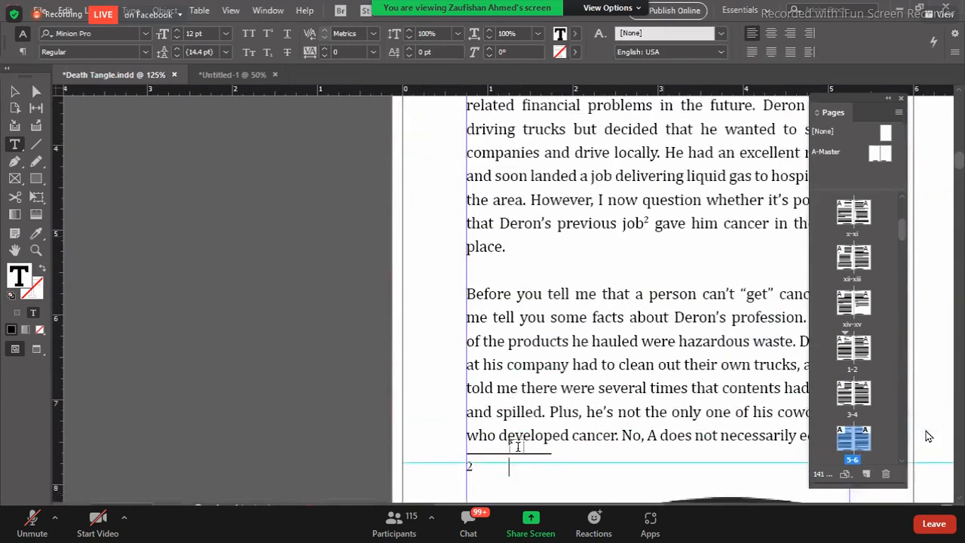
pyautogui.scroll(-2, 491, 382)
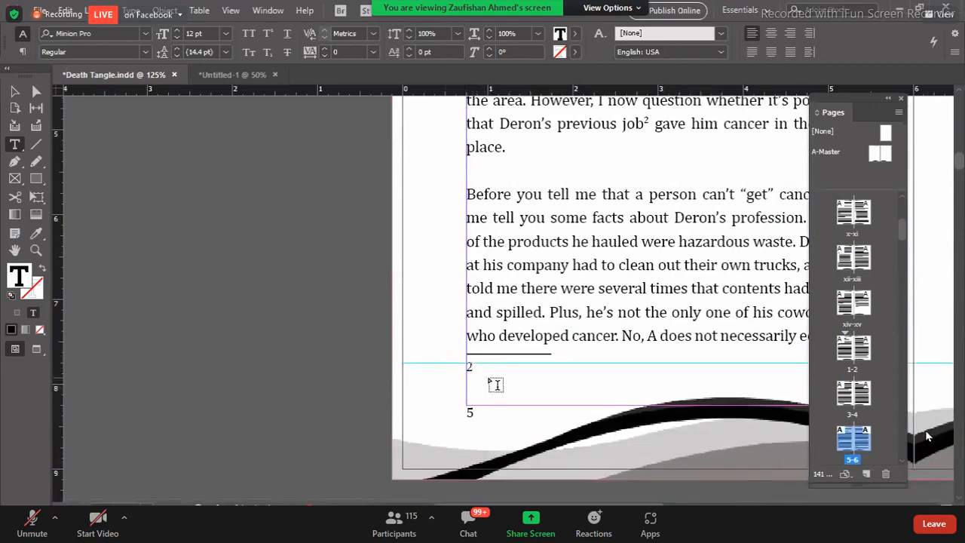
pyautogui.hotkey('ctrl', '-')
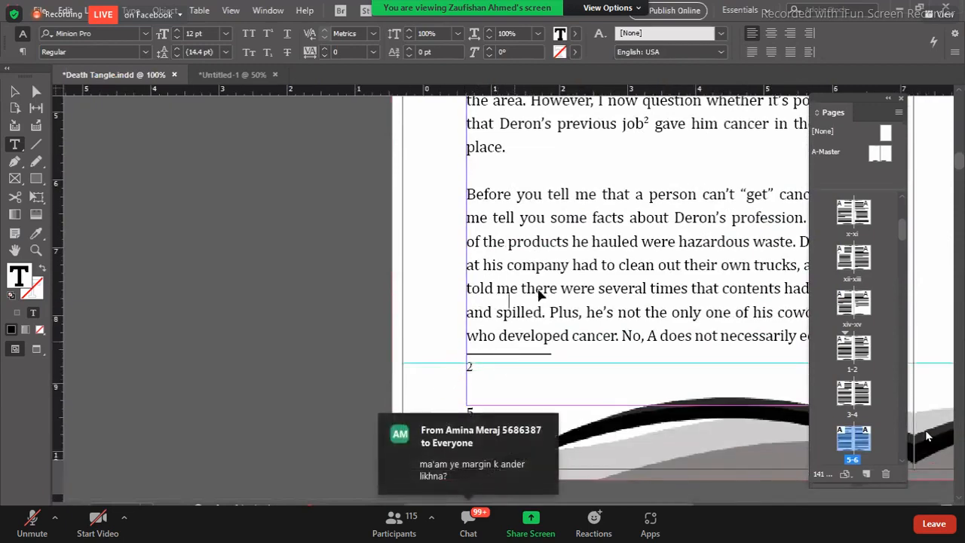
pyautogui.hotkey('ctrl', '-')
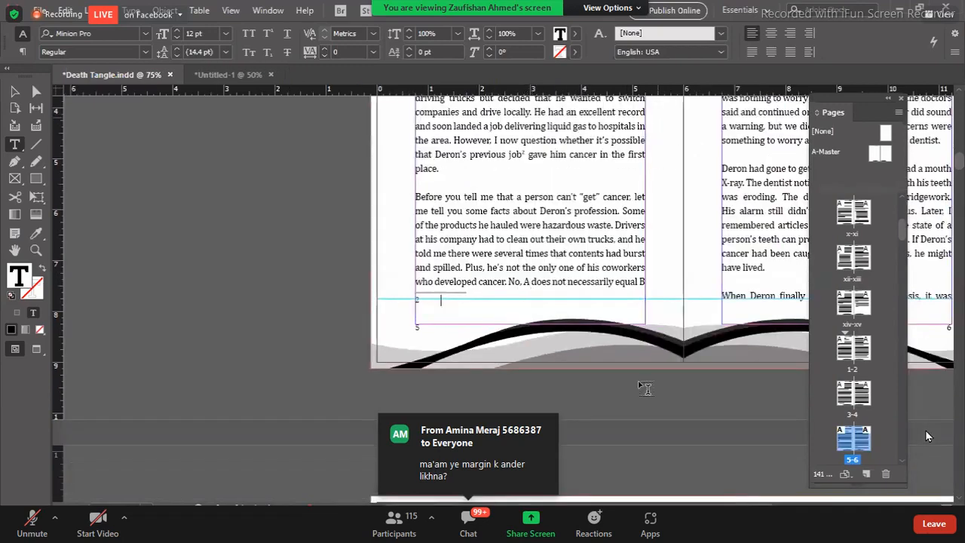
pyautogui.scroll(-3, 619, 429)
pyautogui.scroll(-3, 621, 420)
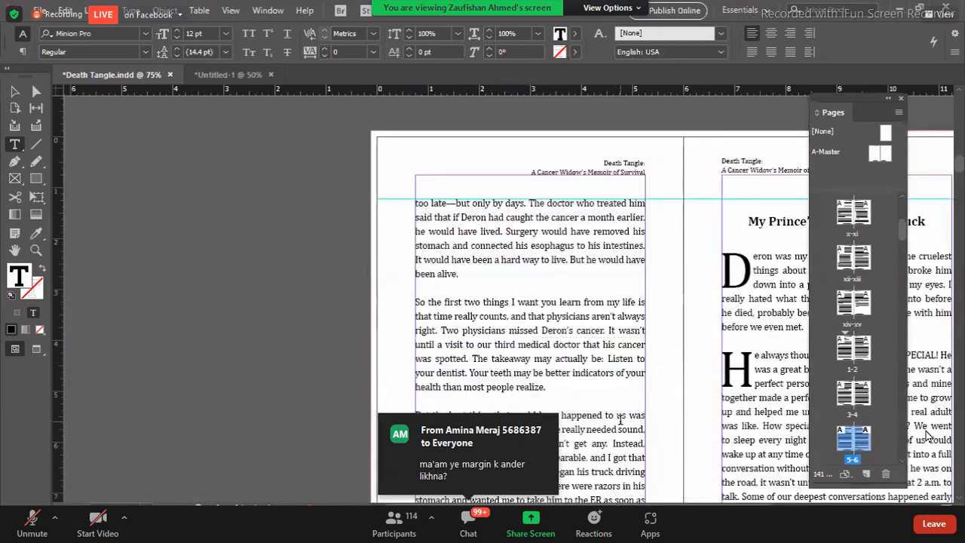
pyautogui.scroll(5, 634, 353)
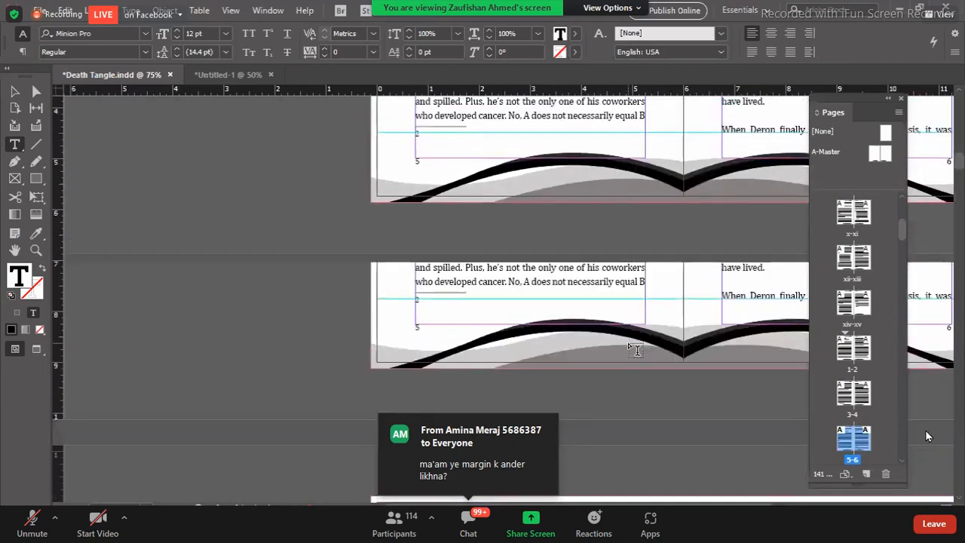
pyautogui.scroll(5, 636, 350)
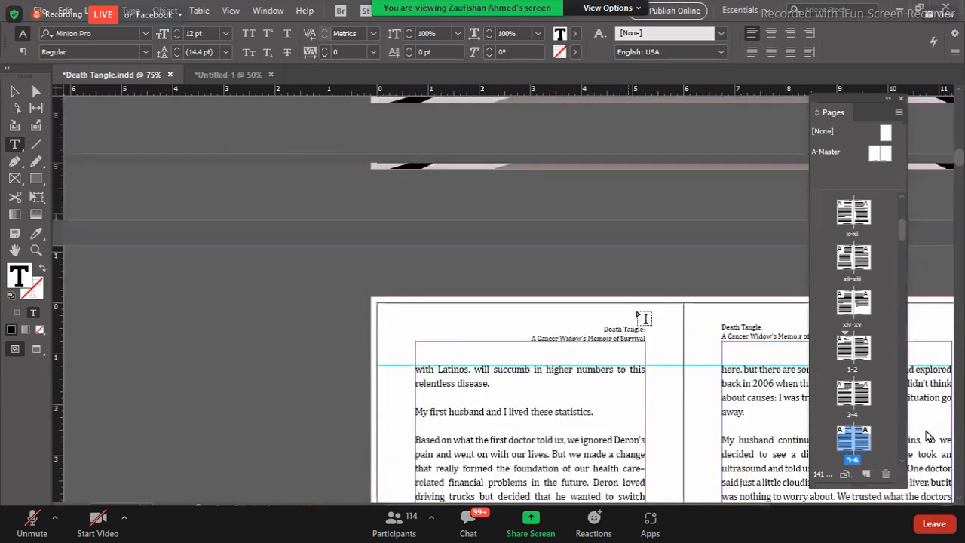
pyautogui.scroll(2, 664, 257)
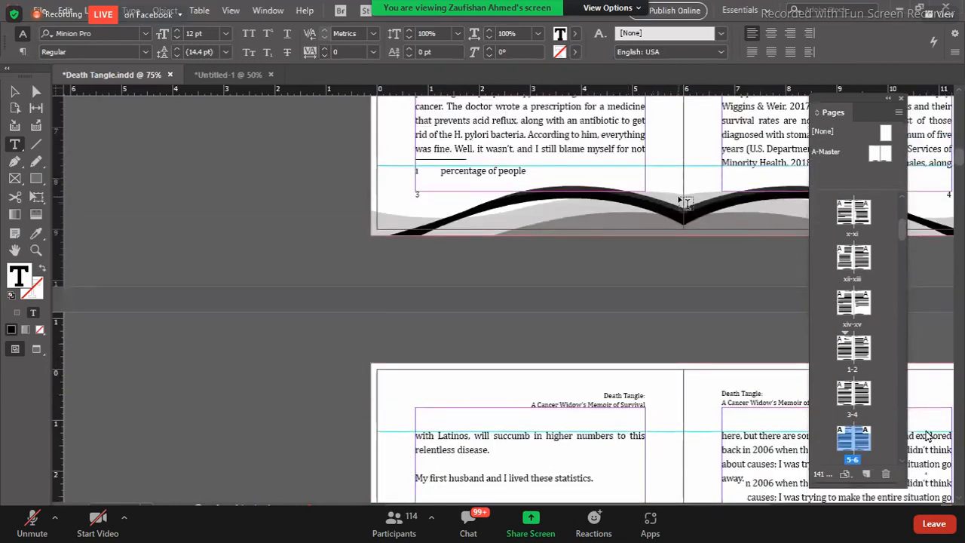
# Shorten the body text frame on page 3 to a height of 6.525 in, aligning its lower edge with the guide
pyautogui.scroll(5, 687, 204)
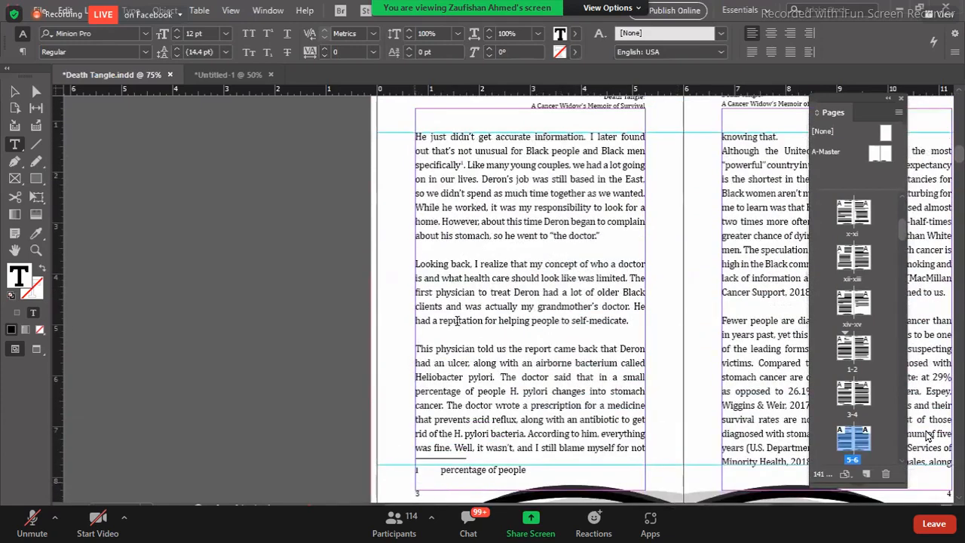
pyautogui.scroll(4, 457, 326)
pyautogui.scroll(-5, 457, 326)
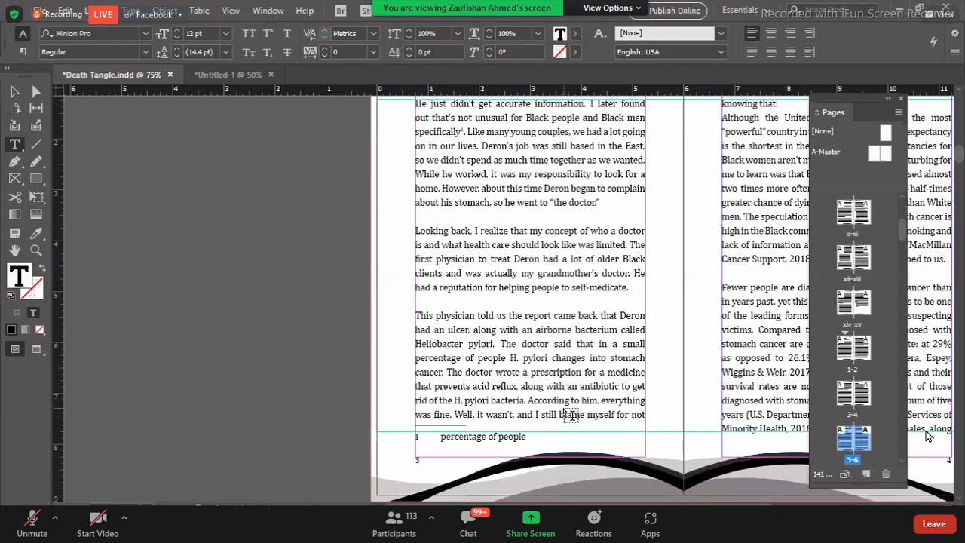
pyautogui.click(14, 91)
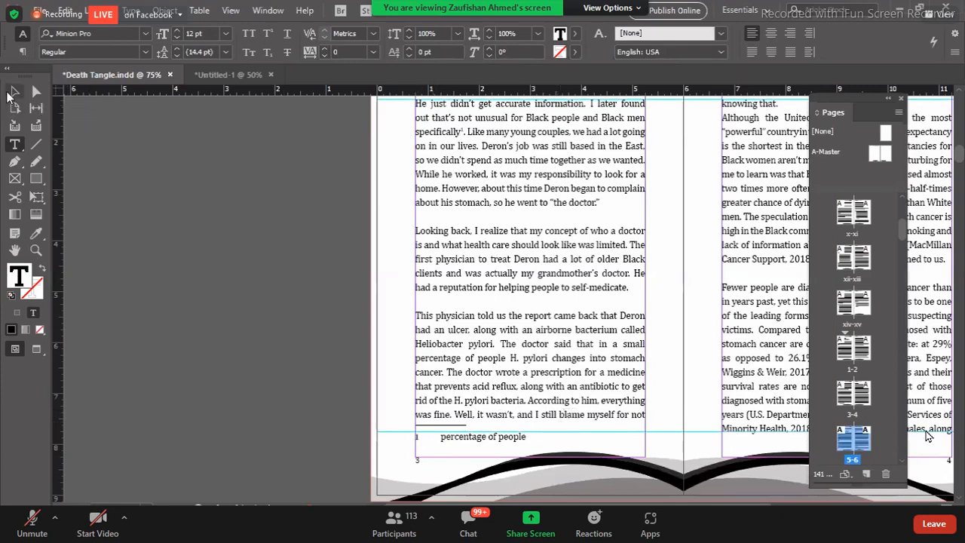
pyautogui.click(528, 438)
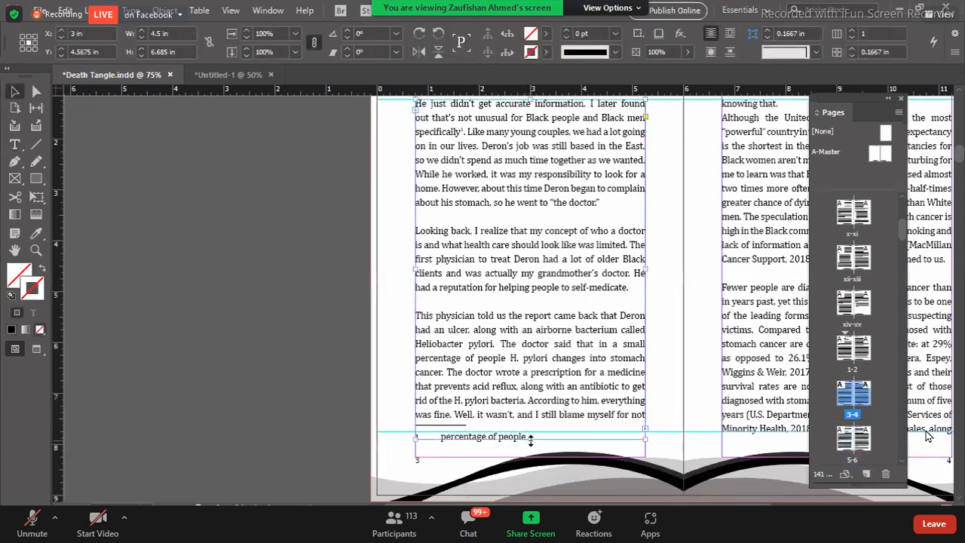
pyautogui.moveTo(531, 439); pyautogui.dragTo(532, 432)
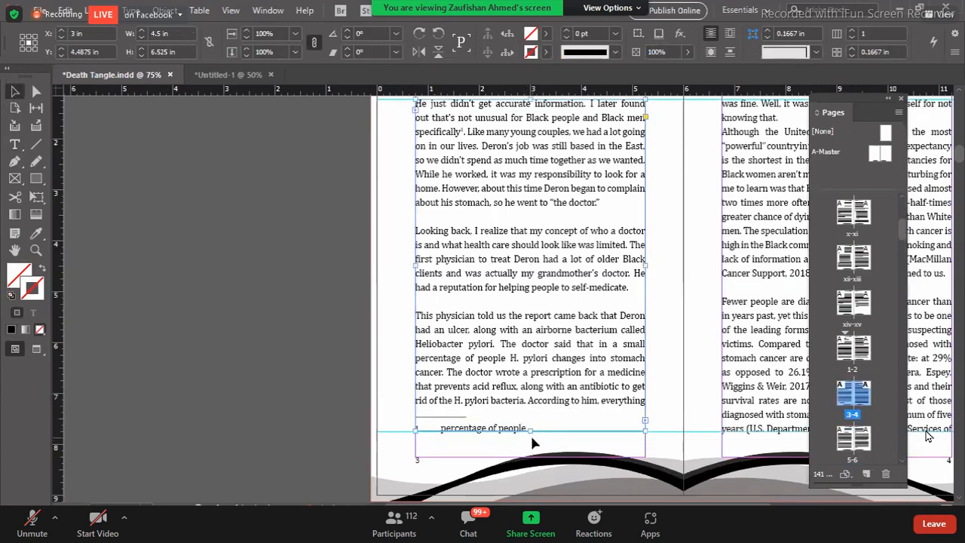
pyautogui.click(295, 301)
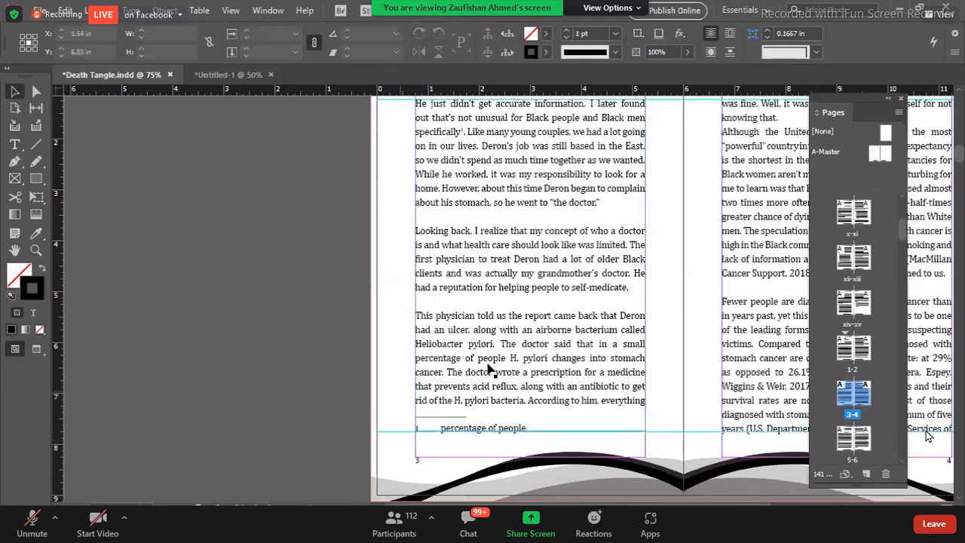
# Break the page 3 body text after "along with an antibiotic to get" so the following text moves onto page 4
pyautogui.click(15, 144)
pyautogui.click(579, 376)
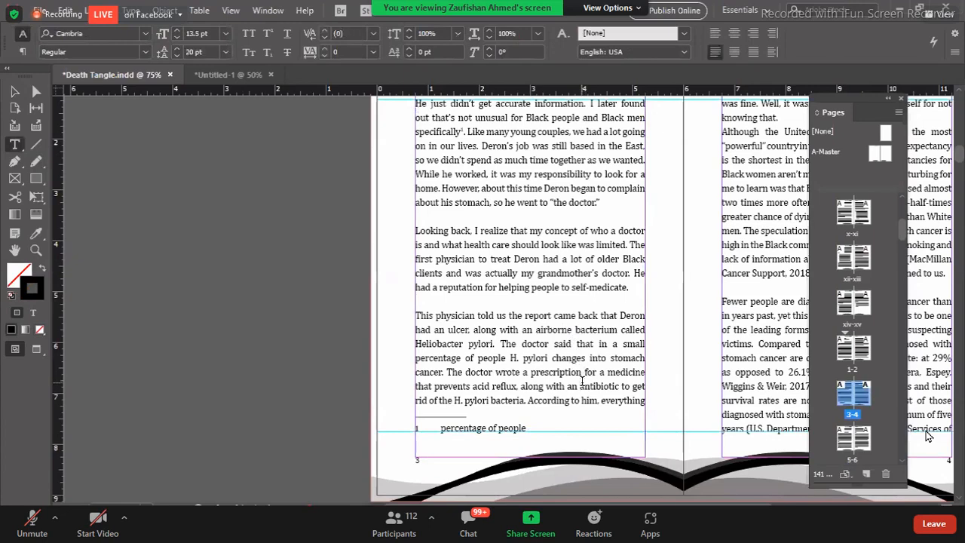
pyautogui.click(644, 381)
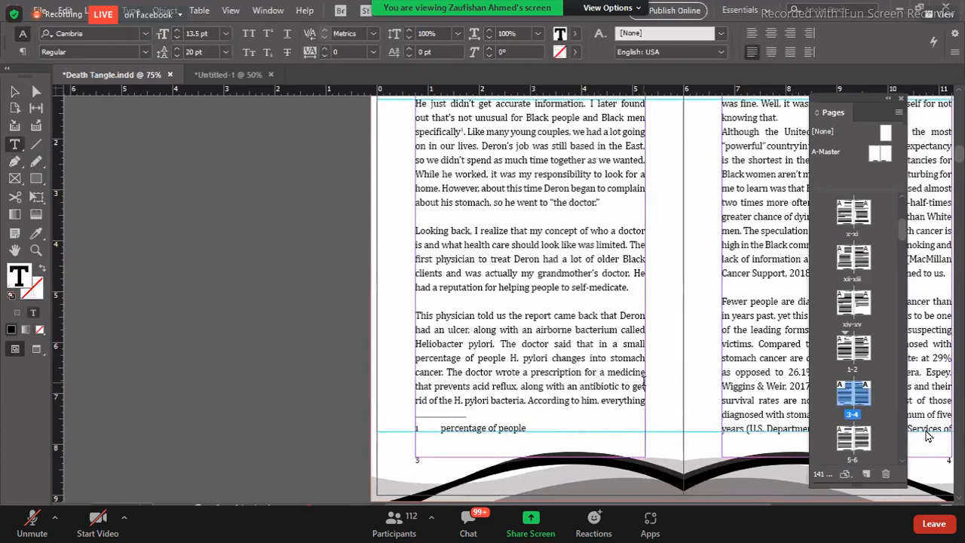
pyautogui.press('Return')
pyautogui.press('KP_Enter')
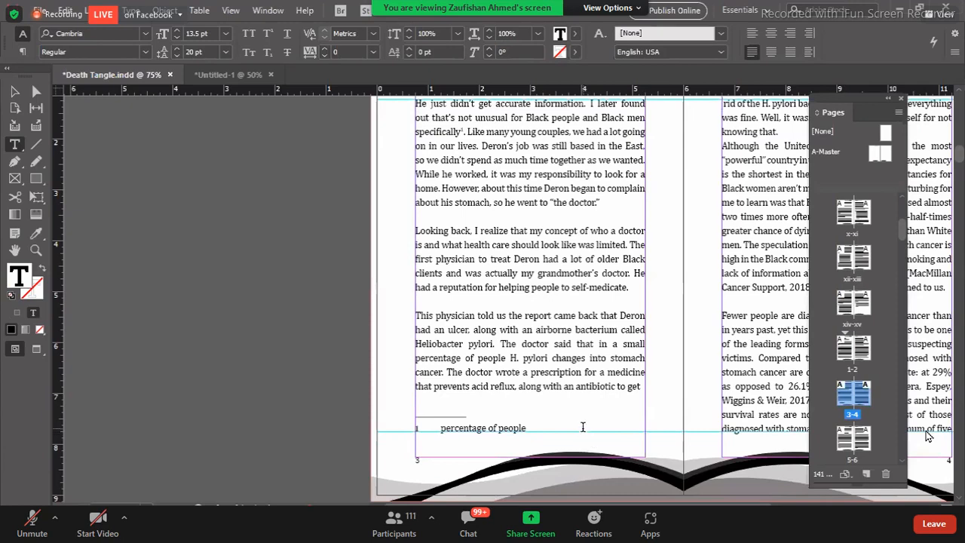
pyautogui.scroll(2, 579, 400)
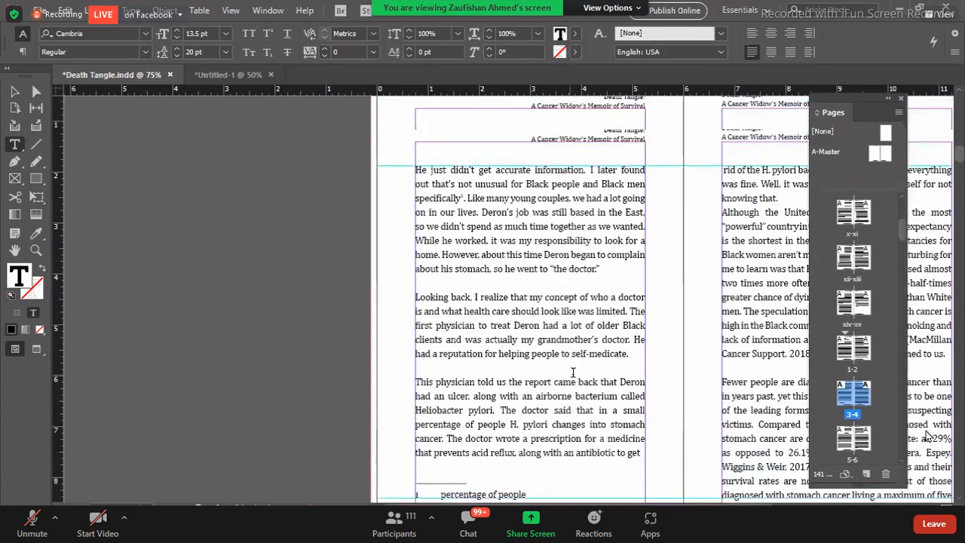
pyautogui.scroll(-2, 573, 372)
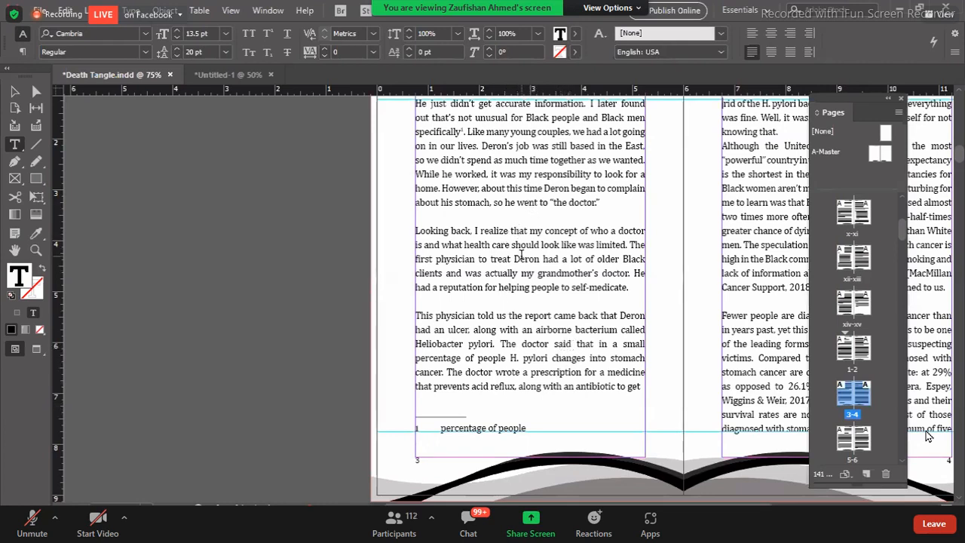
# Insert footnotes on page 3 after "Deron" in "to treat Deron" and after "percentage of people", and check the footnote numbering on page 5
pyautogui.click(514, 259)
pyautogui.rightClick(540, 255)
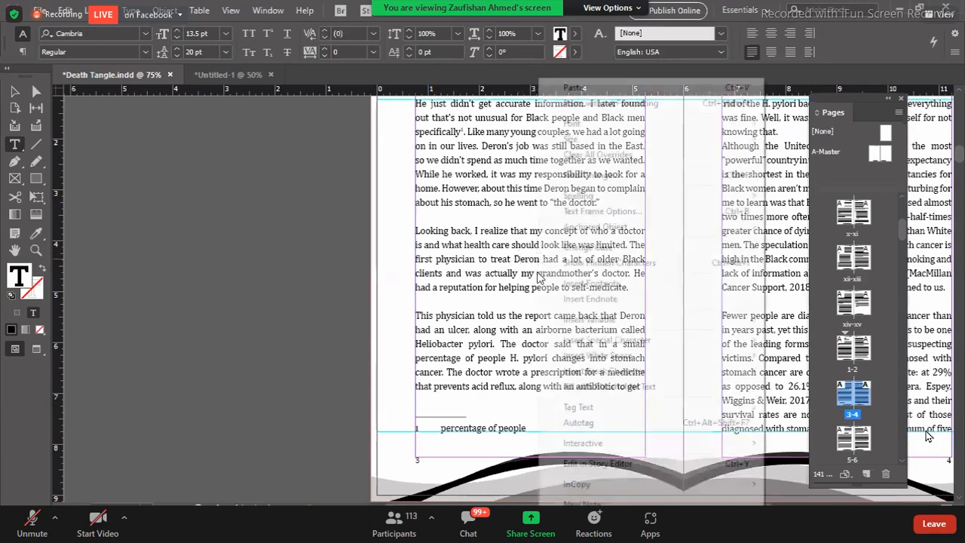
pyautogui.click(615, 284)
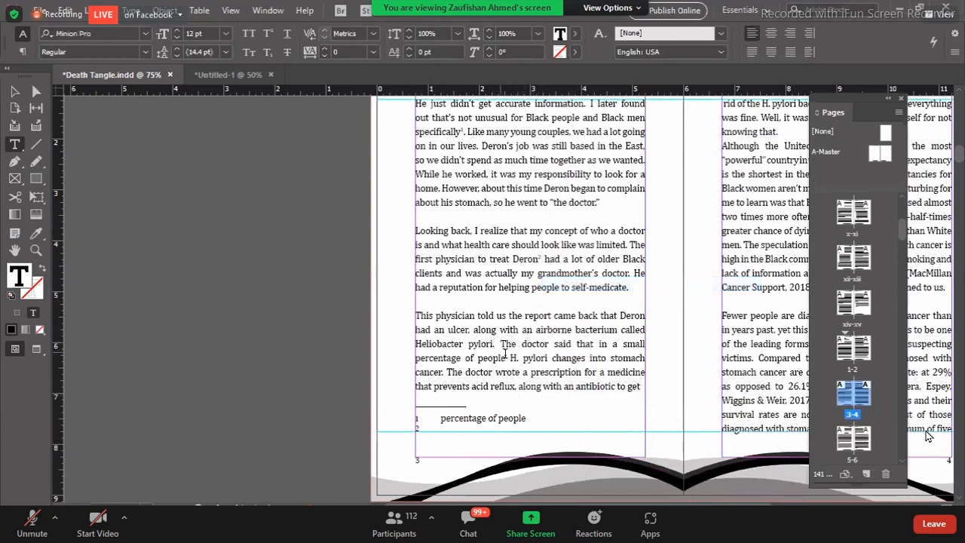
pyautogui.rightClick(512, 370)
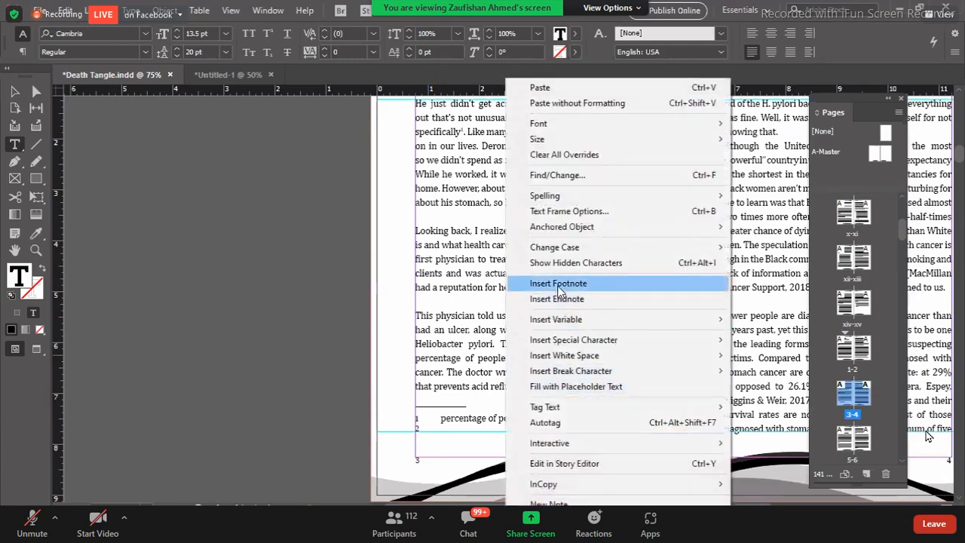
pyautogui.click(562, 280)
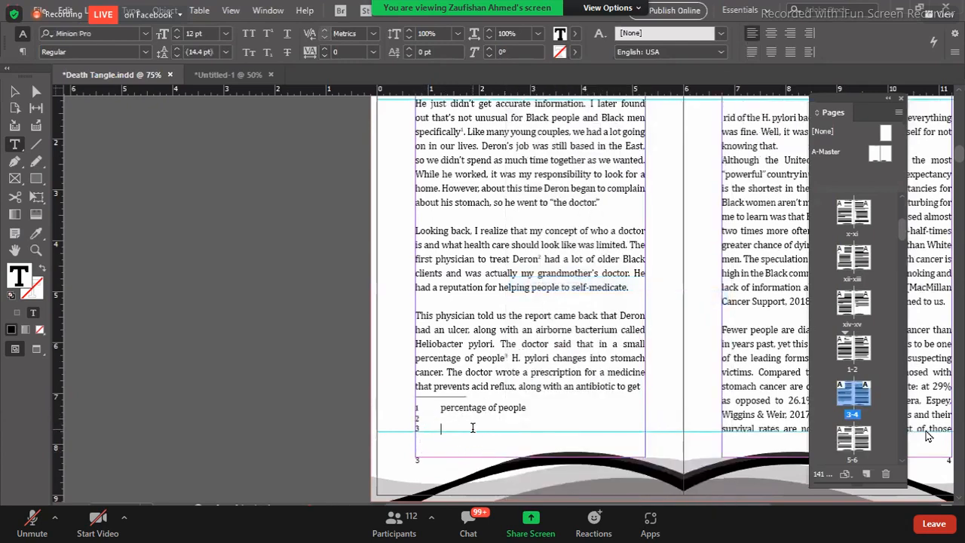
pyautogui.scroll(-5, 602, 394)
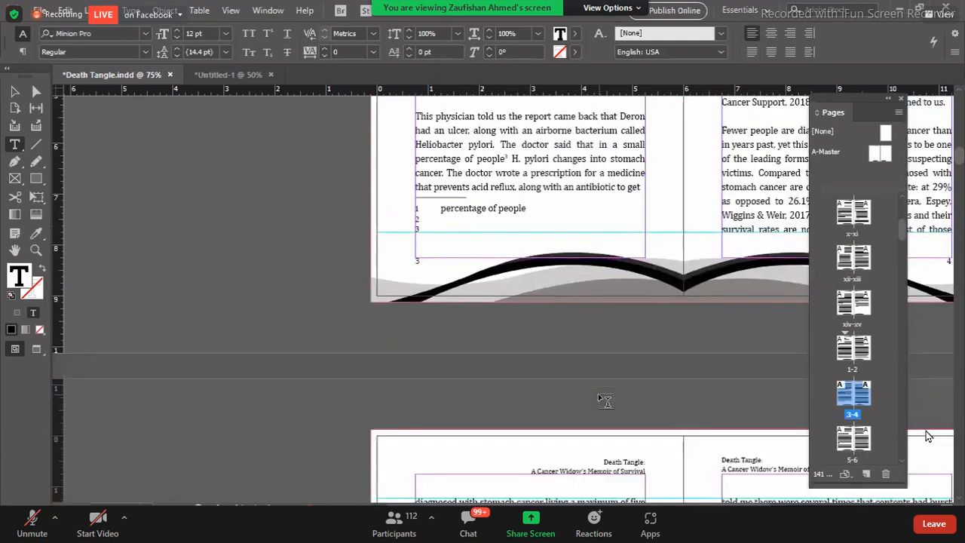
pyautogui.scroll(-13, 606, 401)
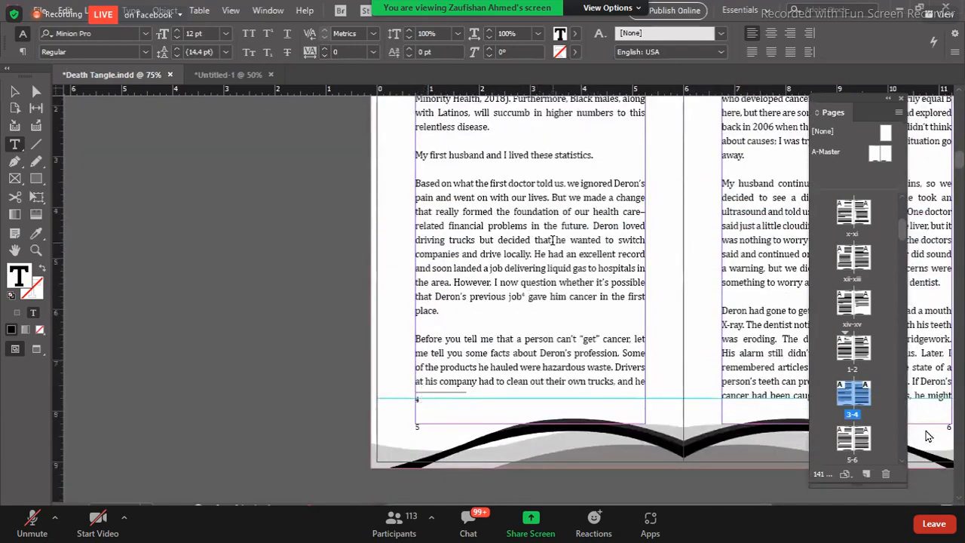
pyautogui.scroll(6, 505, 281)
pyautogui.scroll(7, 505, 281)
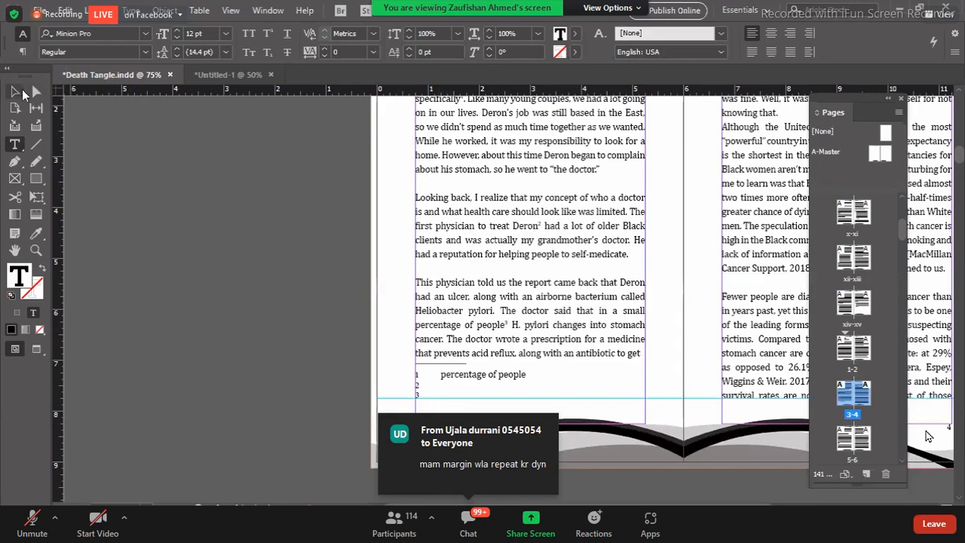
# Try to adjust the lower edge of the page 3 body text frame against the horizontal guide
pyautogui.press('Escape')
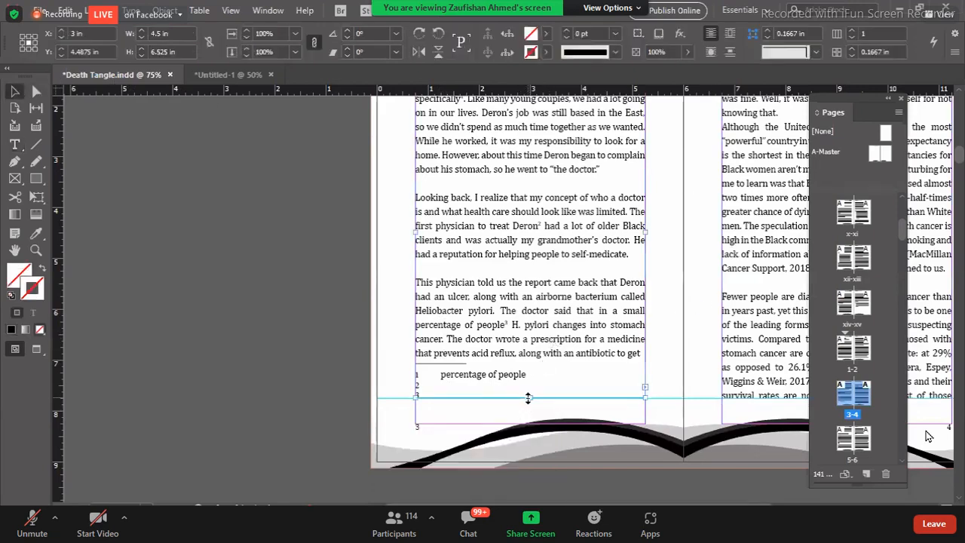
pyautogui.moveTo(530, 397)
pyautogui.mouseDown()
pyautogui.moveTo(528, 388)
pyautogui.moveTo(529, 398)
pyautogui.mouseUp()
pyautogui.click(382, 345)
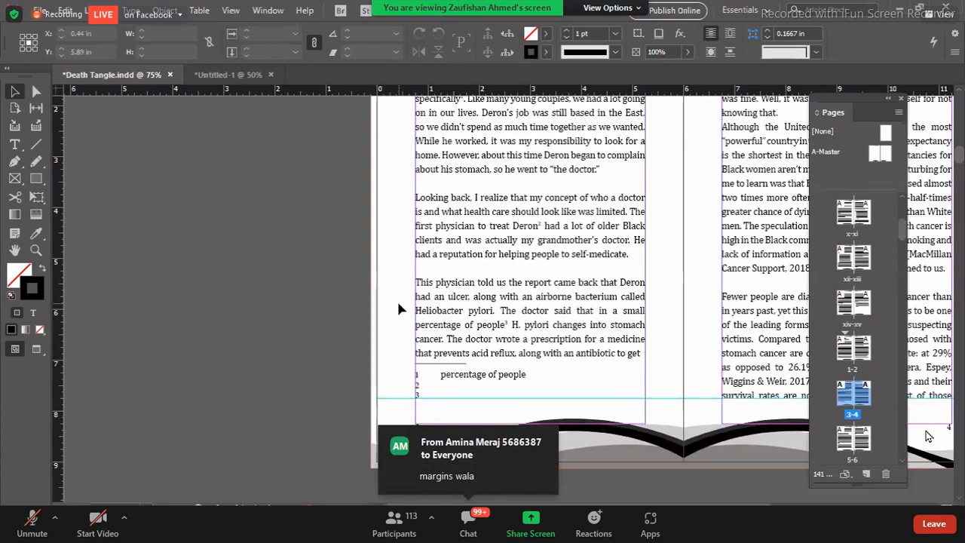
pyautogui.click(525, 396)
pyautogui.moveTo(531, 397)
pyautogui.mouseDown()
pyautogui.moveTo(530, 421)
pyautogui.moveTo(536, 397)
pyautogui.mouseUp()
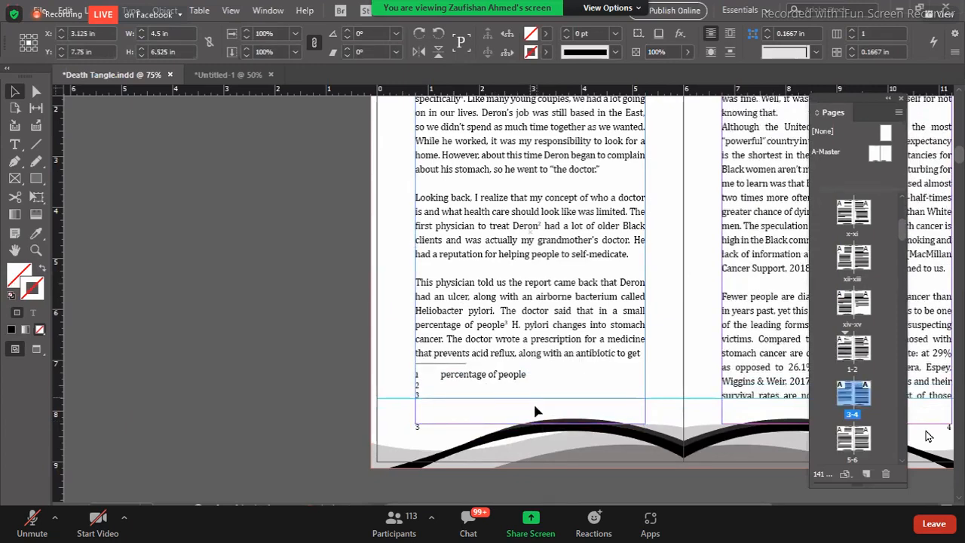
pyautogui.click(534, 411)
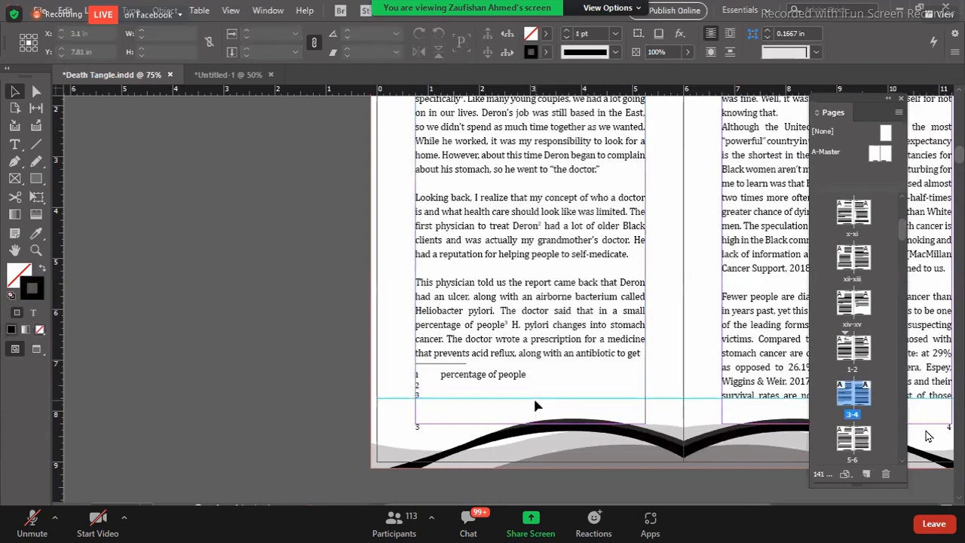
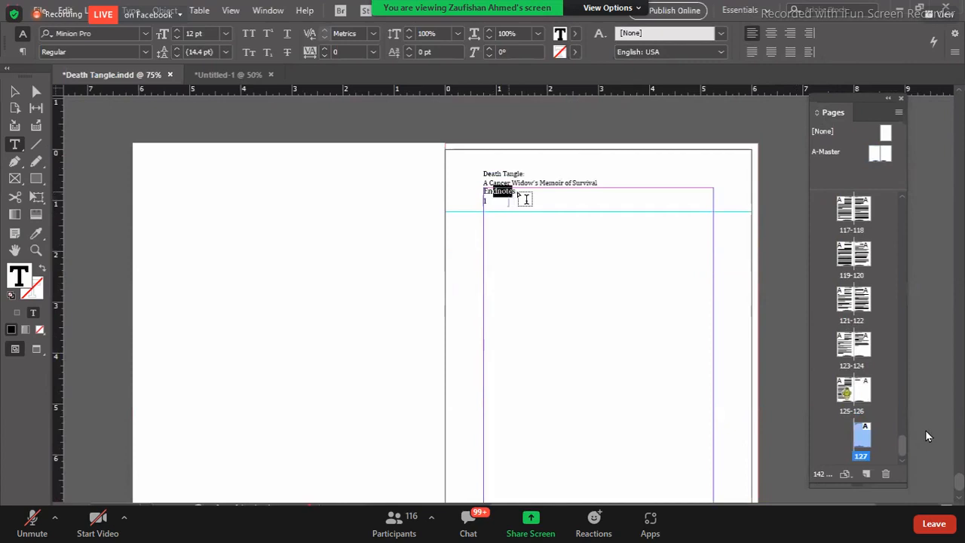
# Leave text editing in the Endnotes frame on page 127 and deselect everything
pyautogui.click(513, 193)
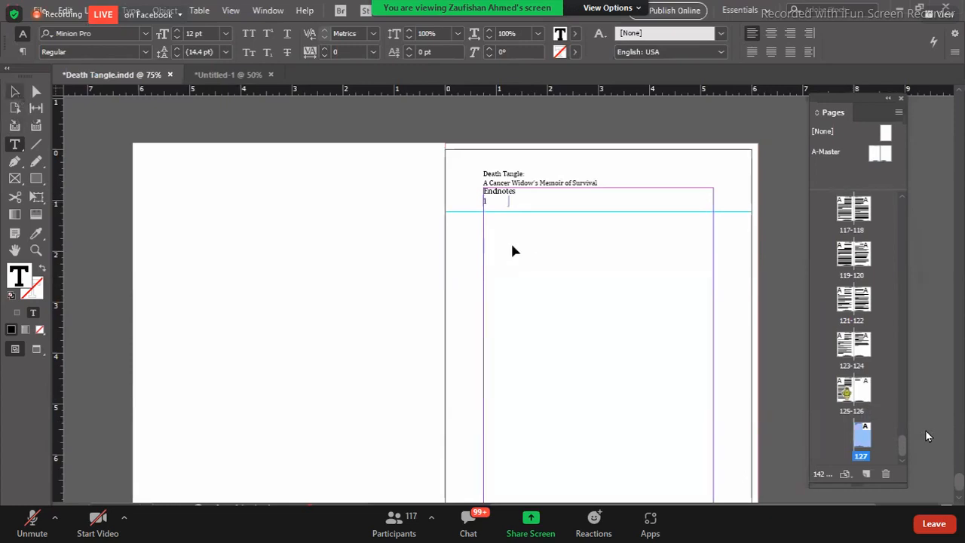
pyautogui.press('Escape')
pyautogui.click(299, 154)
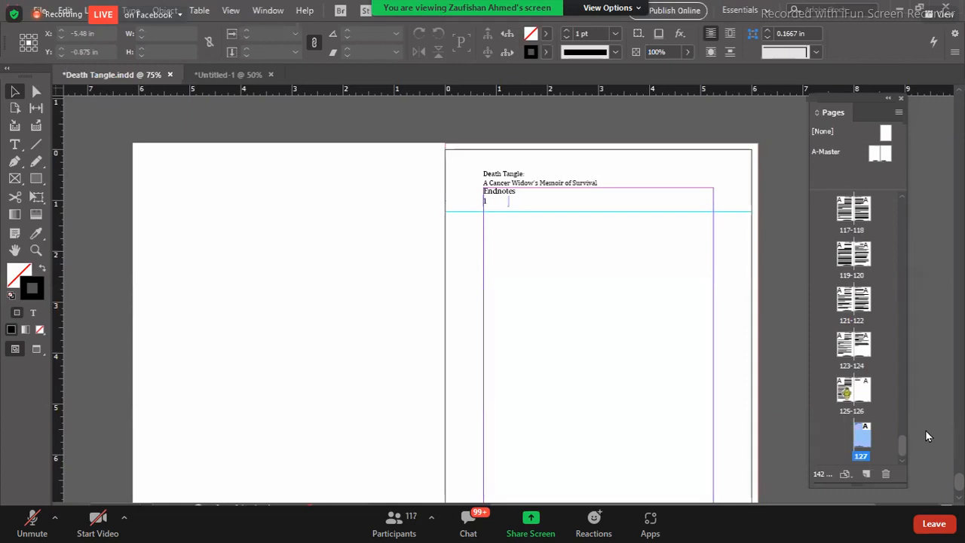
pyautogui.click(37, 93)
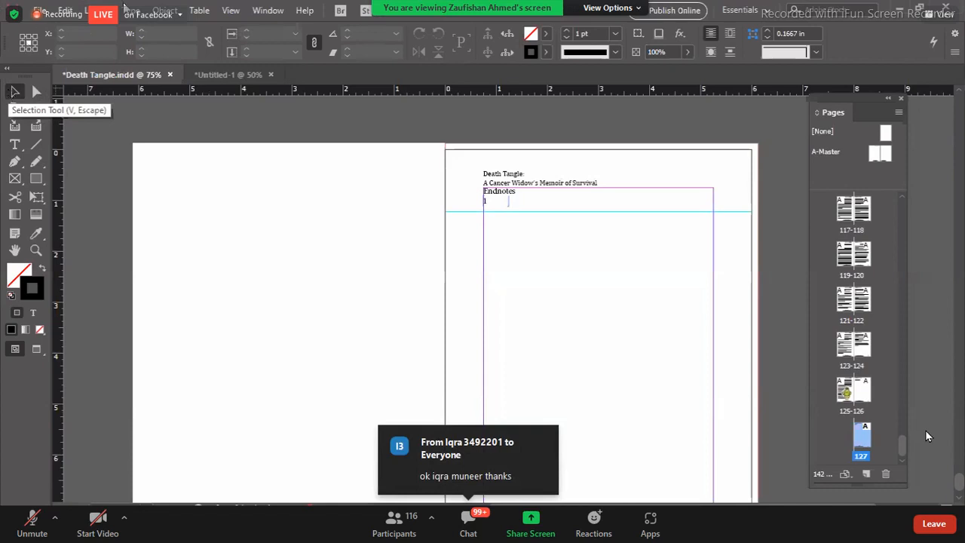
pyautogui.click(13, 92)
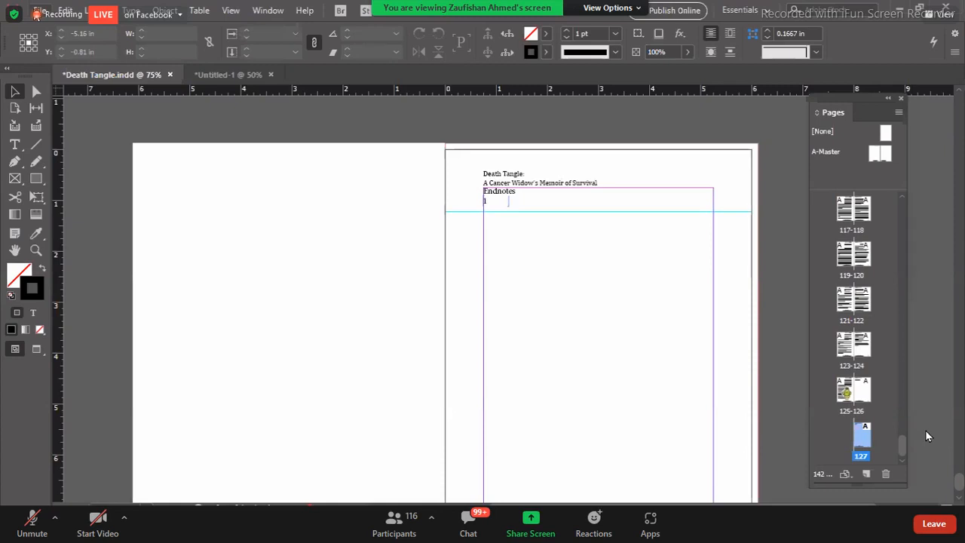
# Save the document as Death Tangle.indd in the Death Tangle Folder, replacing the existing file
pyautogui.click(39, 11)
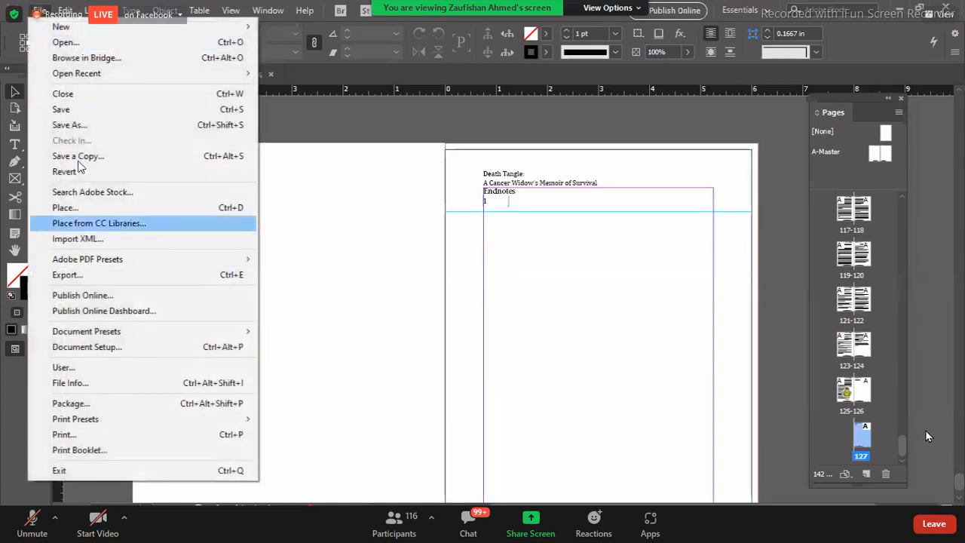
pyautogui.click(74, 125)
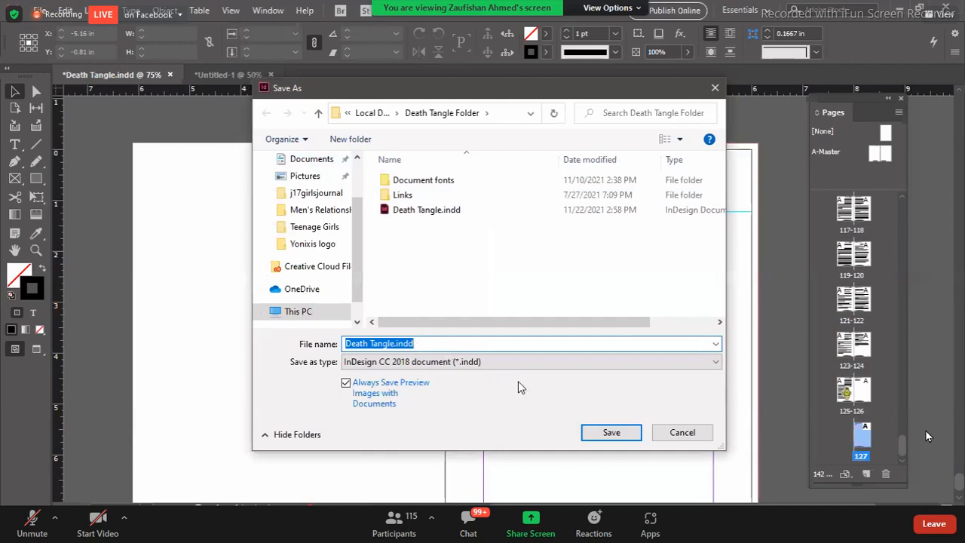
pyautogui.click(632, 436)
pyautogui.click(632, 436)
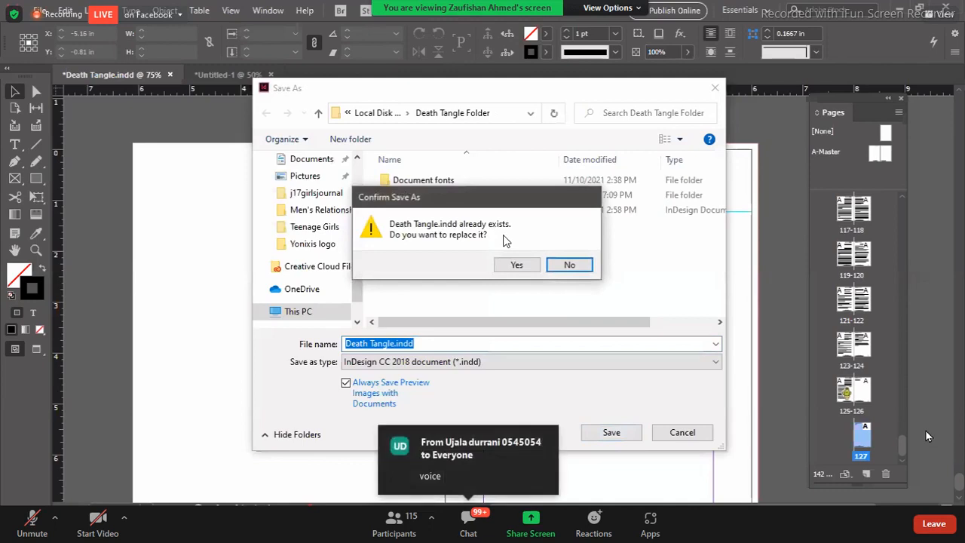
pyautogui.click(516, 264)
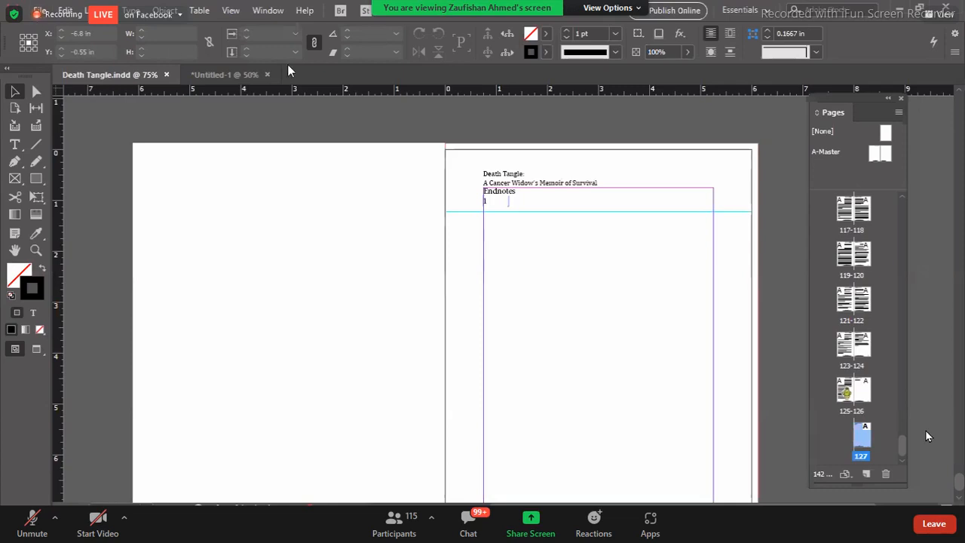
# Start a High Quality Print PDF export as Death Tangle.pdf in the Death Tangle Folder, replacing the existing file
pyautogui.click(39, 12)
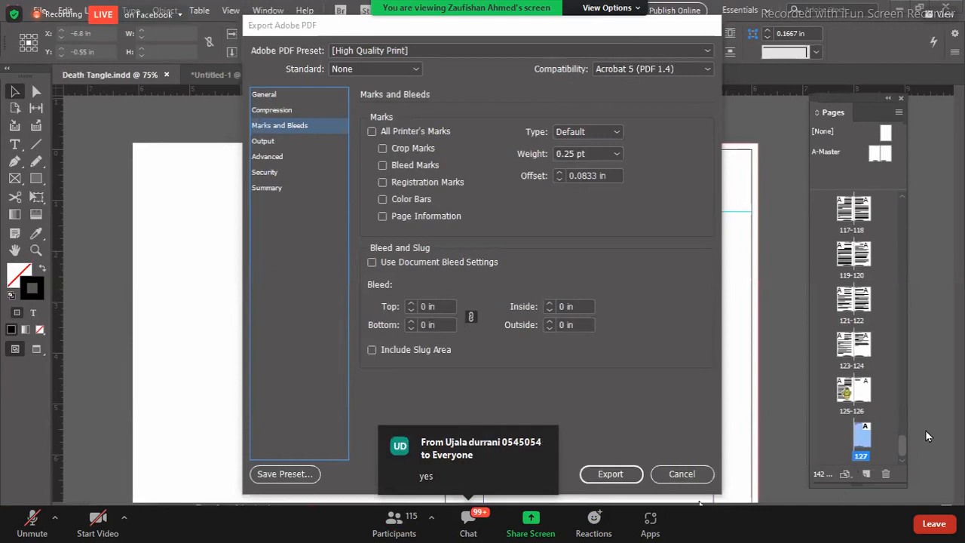
pyautogui.click(681, 474)
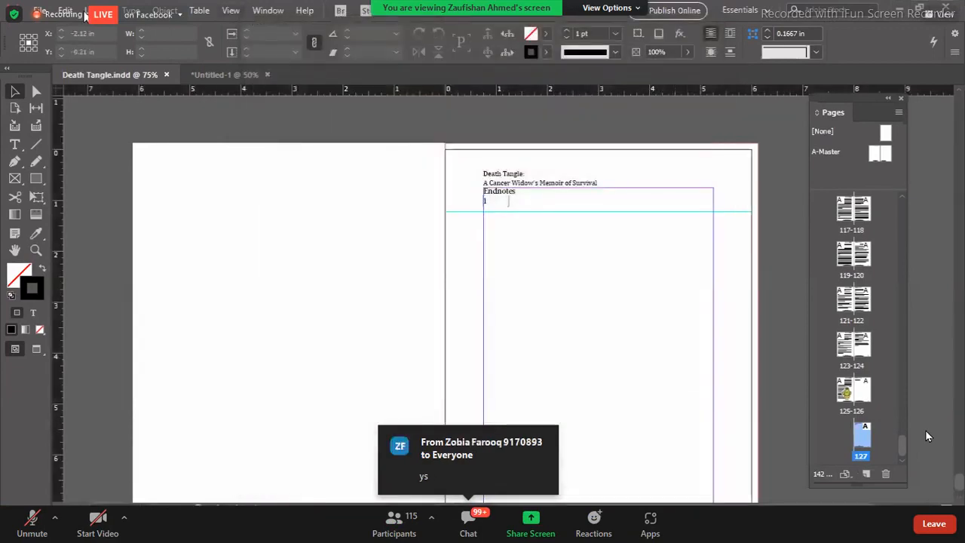
pyautogui.click(42, 13)
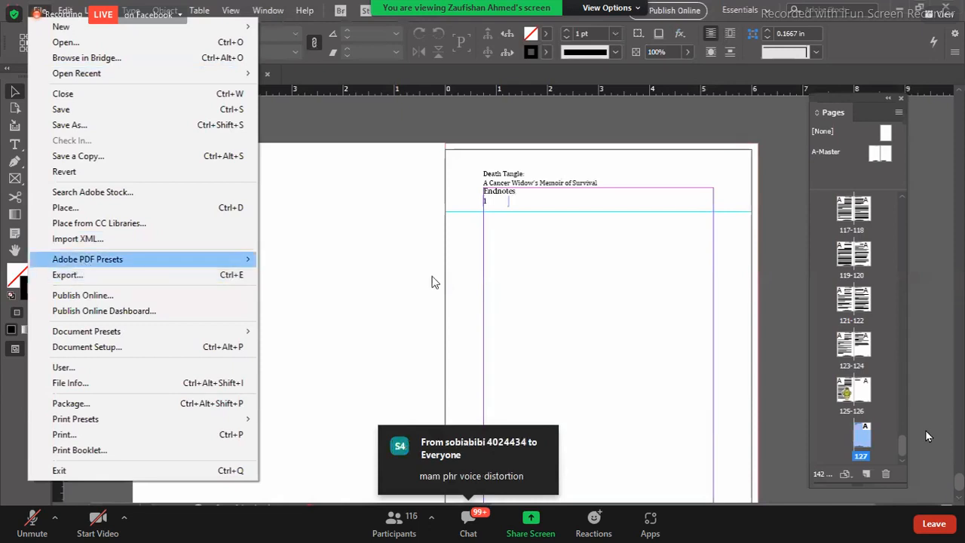
pyautogui.click(362, 279)
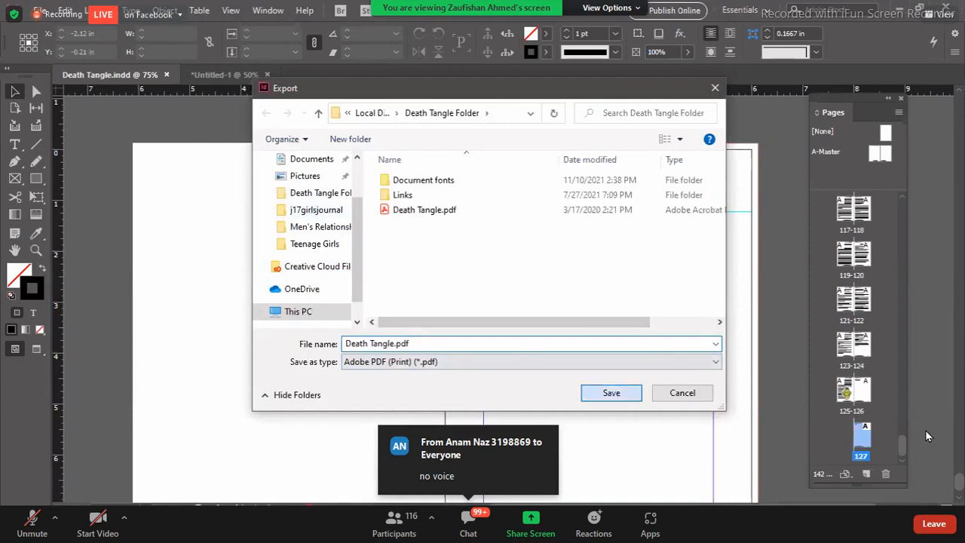
pyautogui.press('Return')
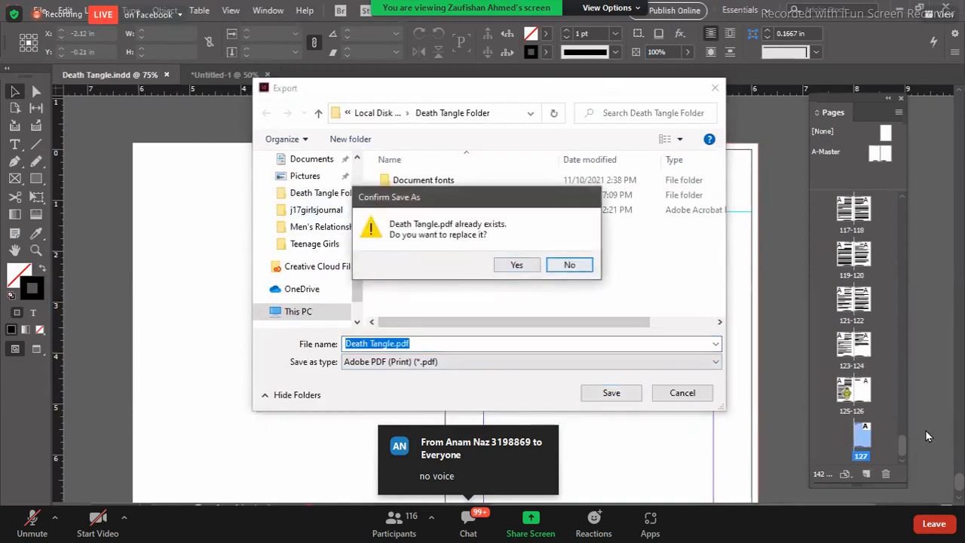
pyautogui.press('Left')
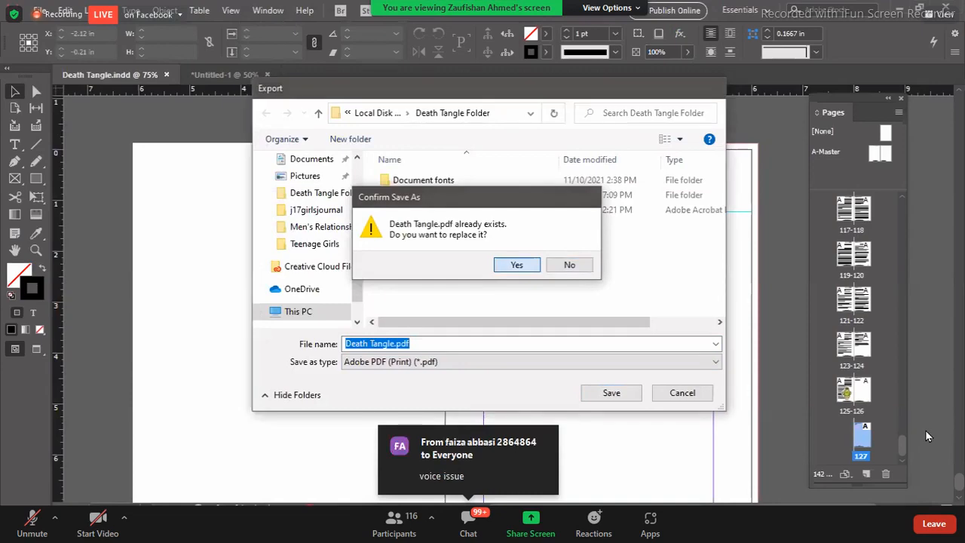
pyautogui.press('Return')
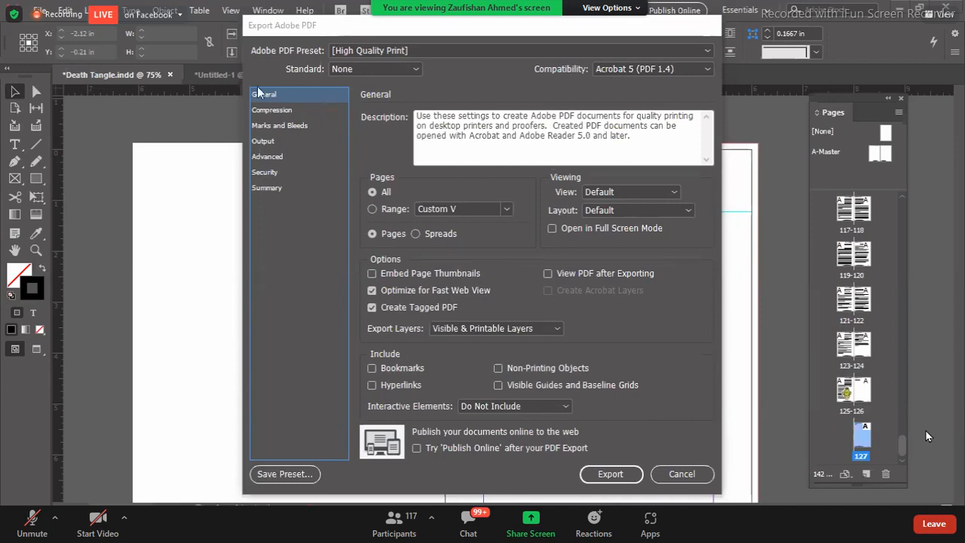
# Apply the document bleed settings to the PDF and export it, accepting the overset text on pages 7 and 119
pyautogui.click(272, 126)
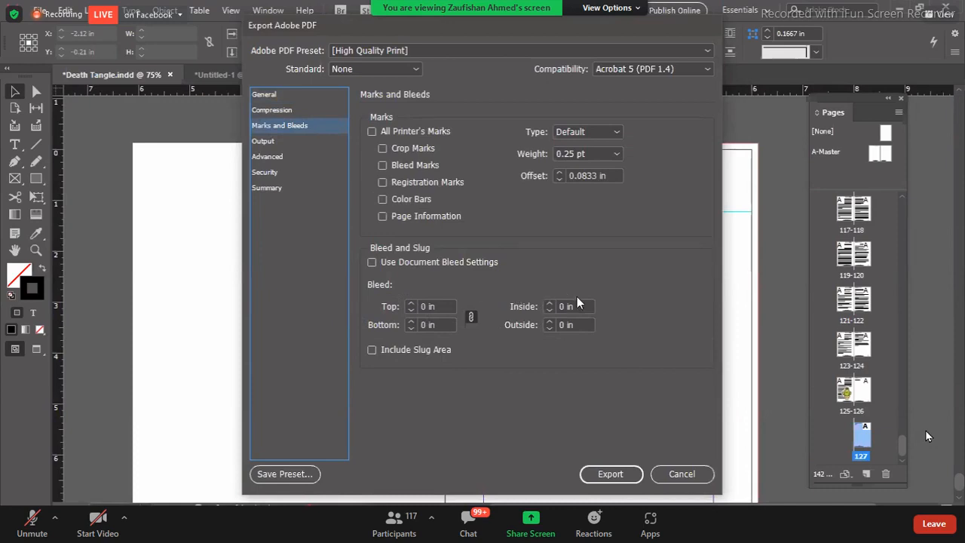
pyautogui.click(400, 262)
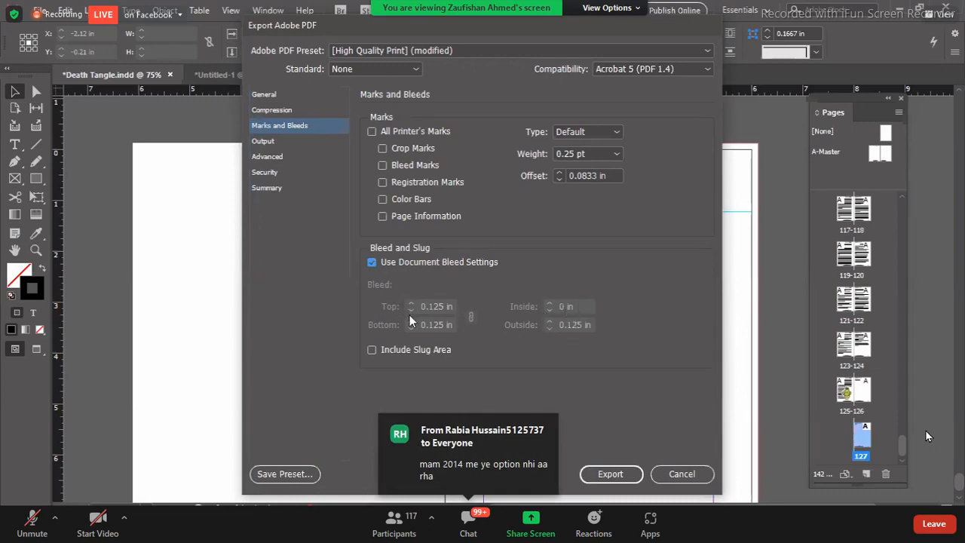
pyautogui.click(617, 476)
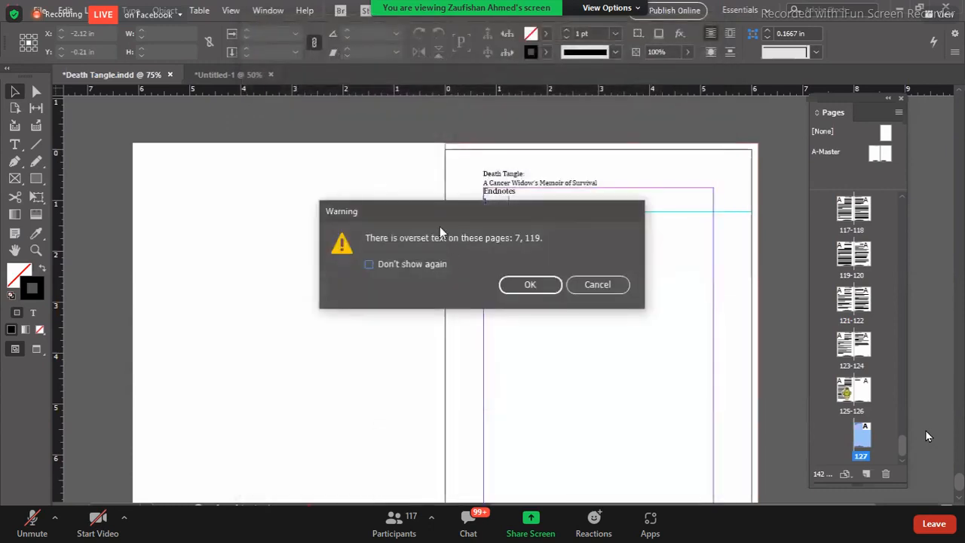
pyautogui.moveTo(390, 206); pyautogui.dragTo(217, 132)
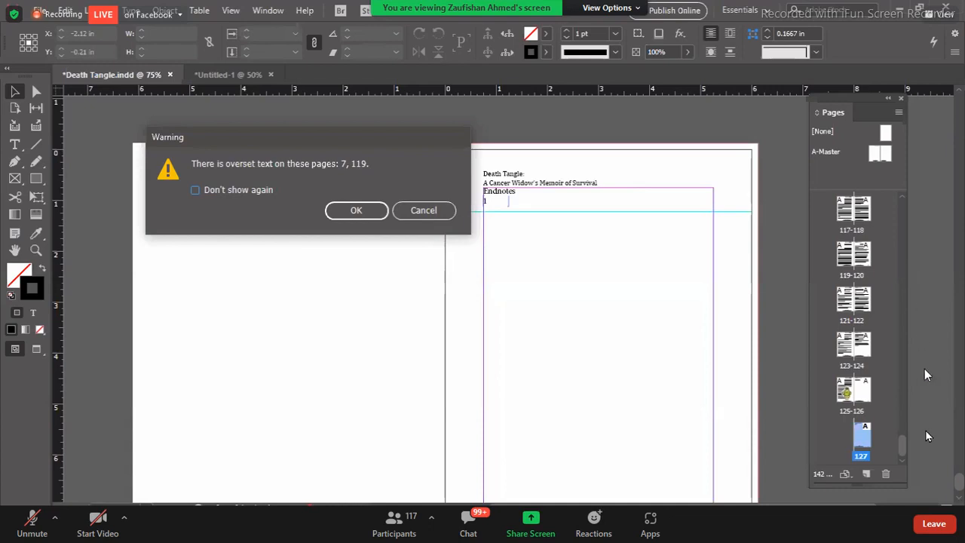
pyautogui.click(354, 213)
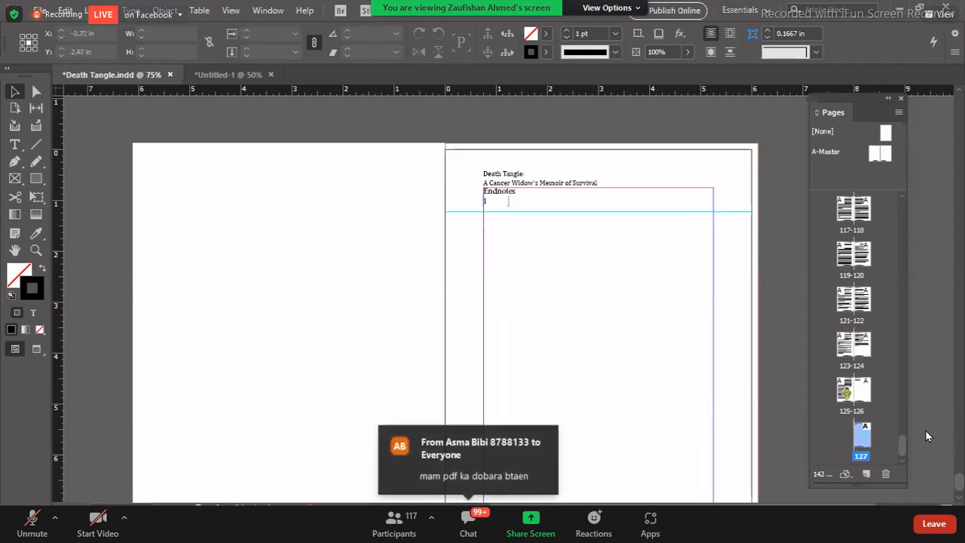
# Start the PDF export again with the High Quality Print preset, overwriting Death Tangle.pdf in the Death Tangle Folder
pyautogui.click(40, 11)
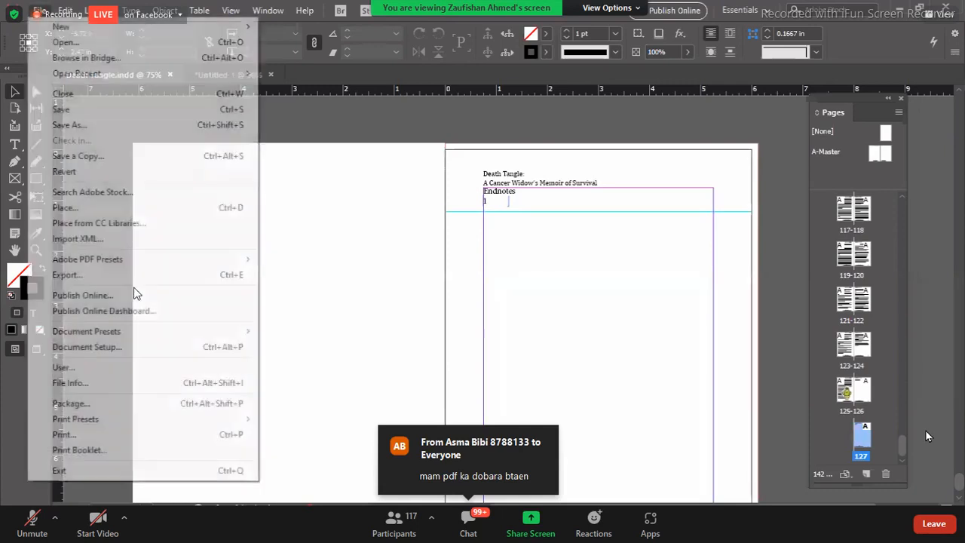
pyautogui.moveTo(90, 260)
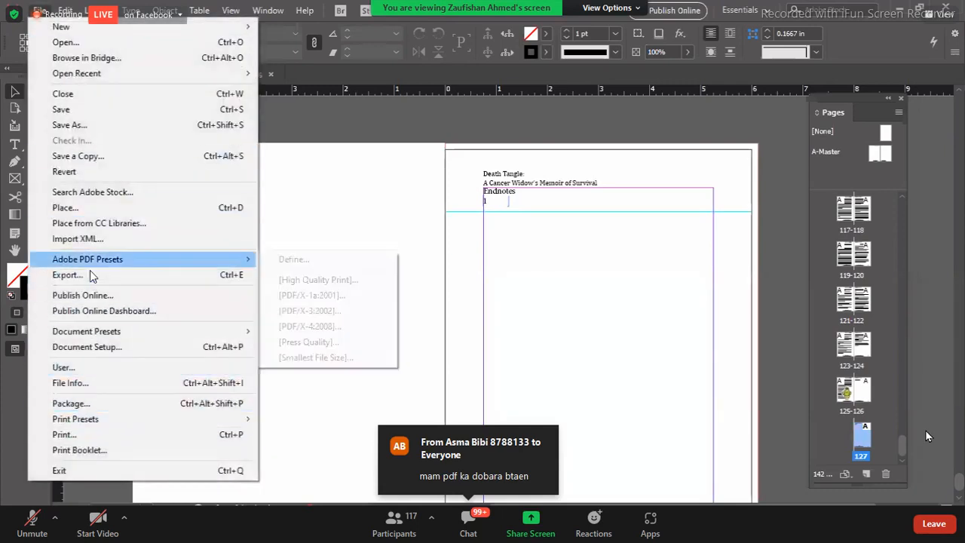
pyautogui.click(345, 280)
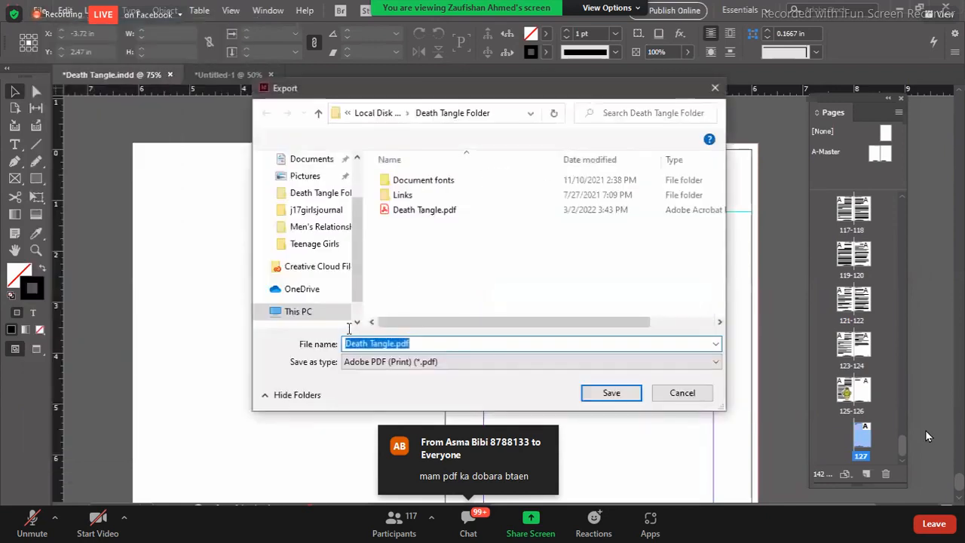
pyautogui.click(611, 392)
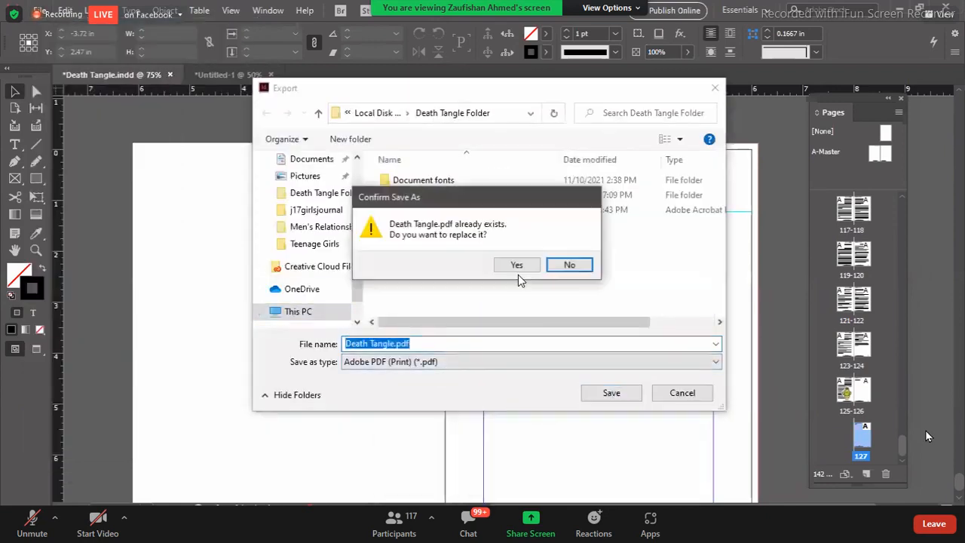
pyautogui.click(517, 266)
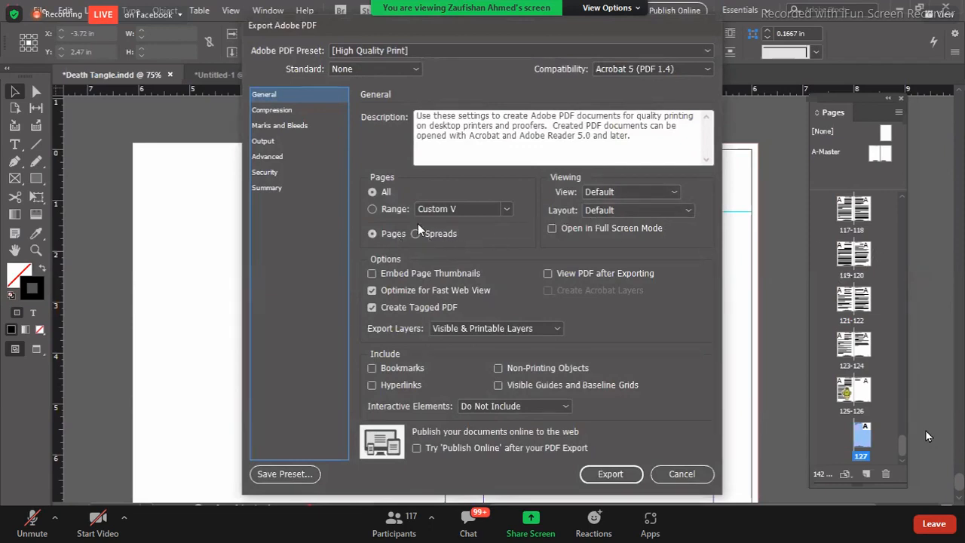
# Enable Use Document Bleed Settings for the export and produce the PDF despite the overset text
pyautogui.click(305, 127)
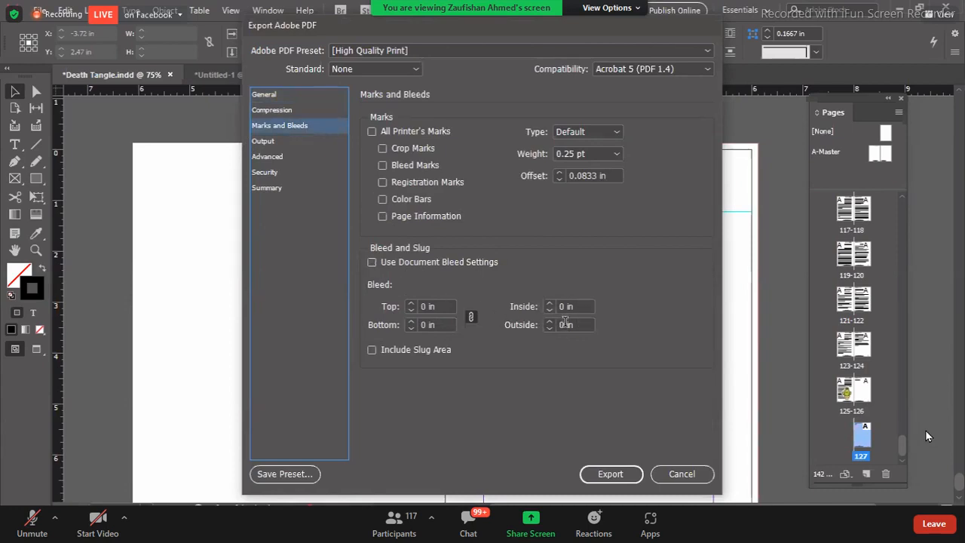
pyautogui.click(465, 263)
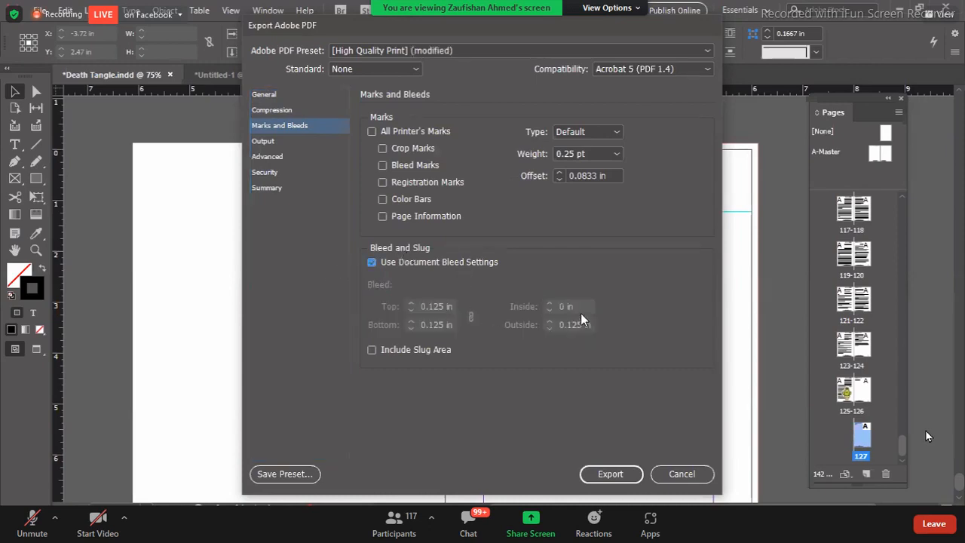
pyautogui.click(598, 473)
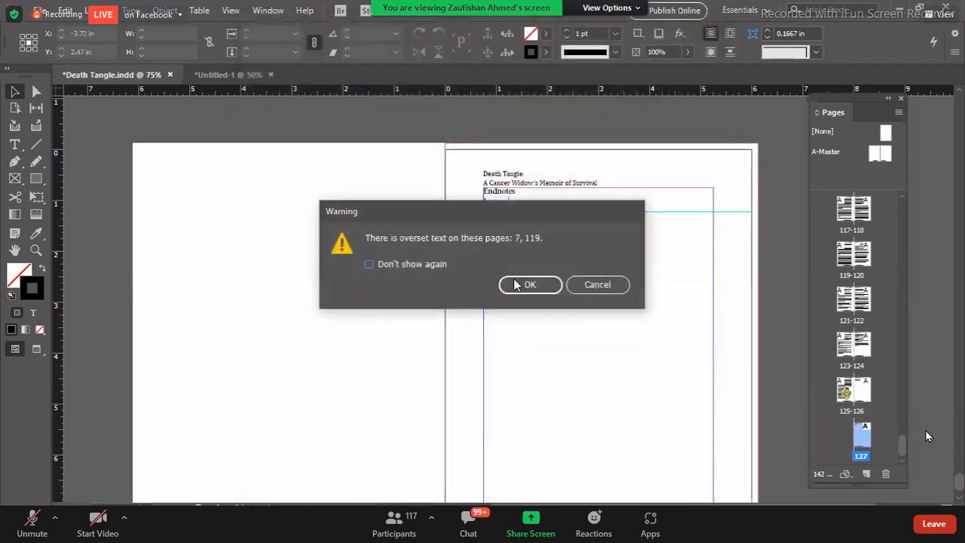
pyautogui.click(528, 283)
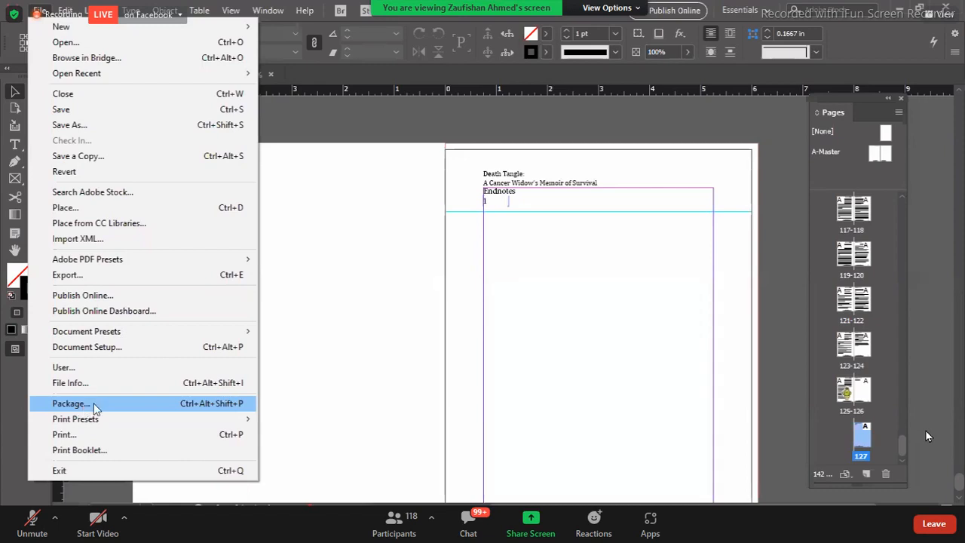
# Start packaging the entire publication, saving the document and keeping the default printing instructions file name
pyautogui.click(93, 407)
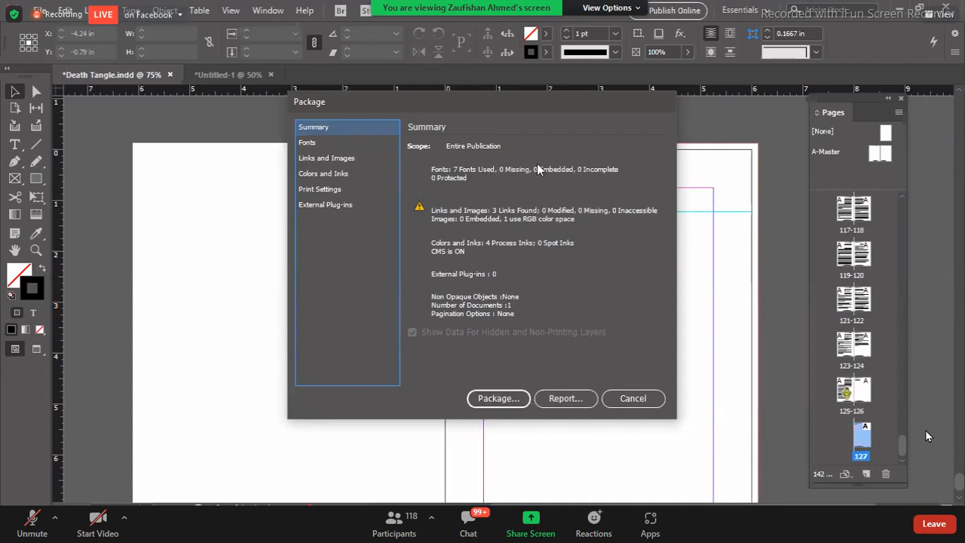
pyautogui.click(492, 399)
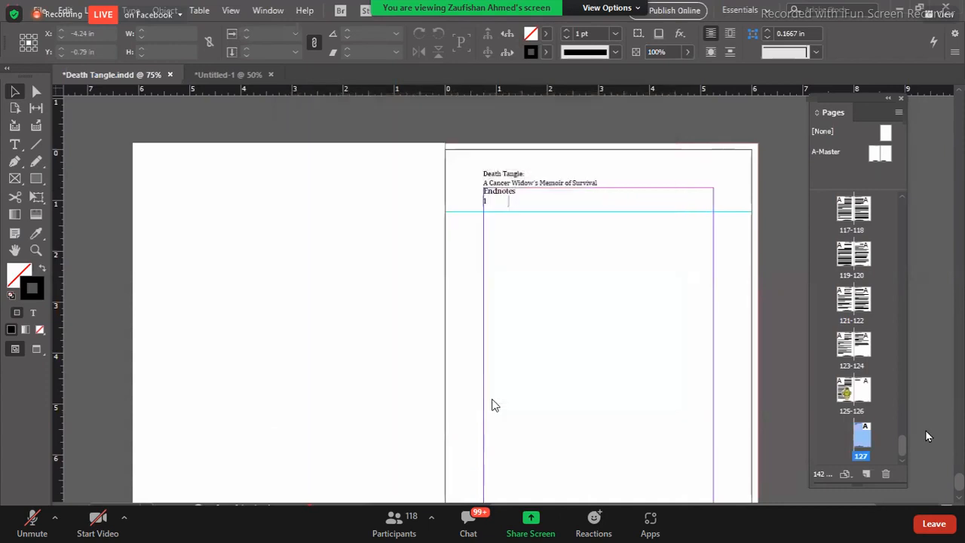
pyautogui.click(503, 282)
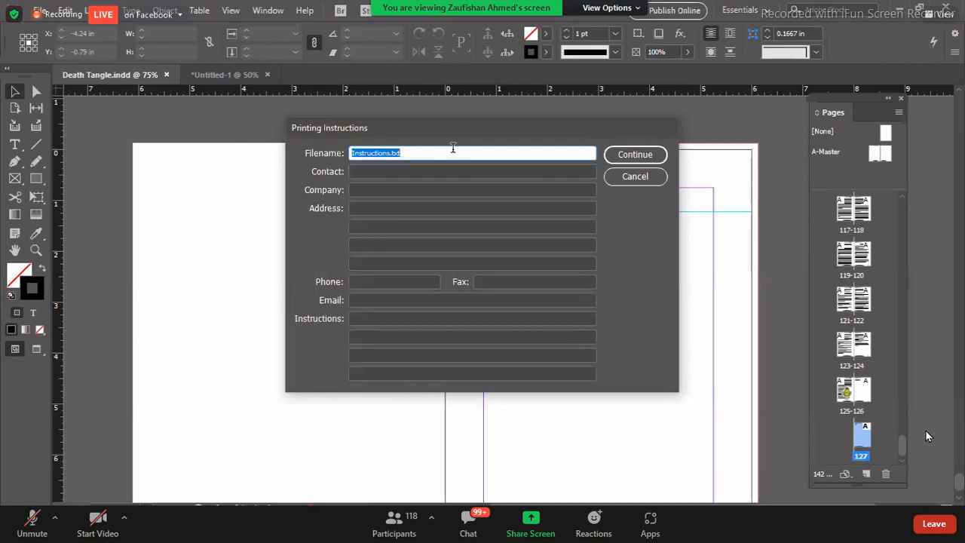
pyautogui.click(643, 155)
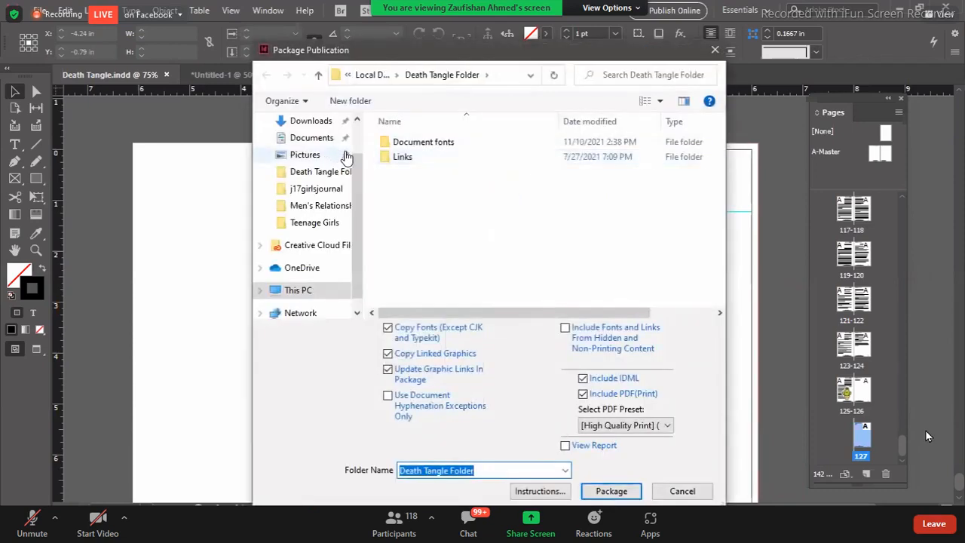
# Package the publication to the Desktop as Death Tangle Folder, including fonts, linked graphics, IDML and a High Quality Print PDF
pyautogui.scroll(2, 346, 153)
pyautogui.click(317, 148)
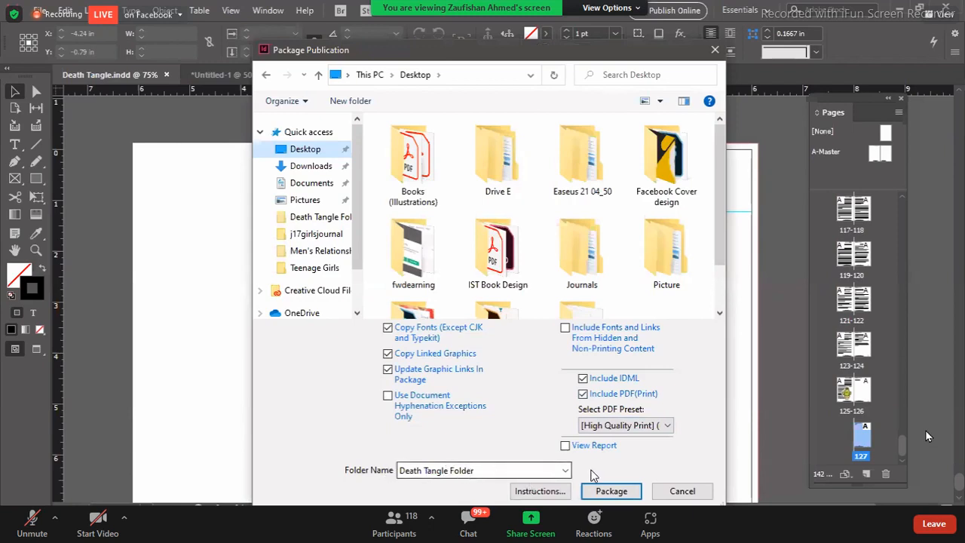
pyautogui.click(607, 495)
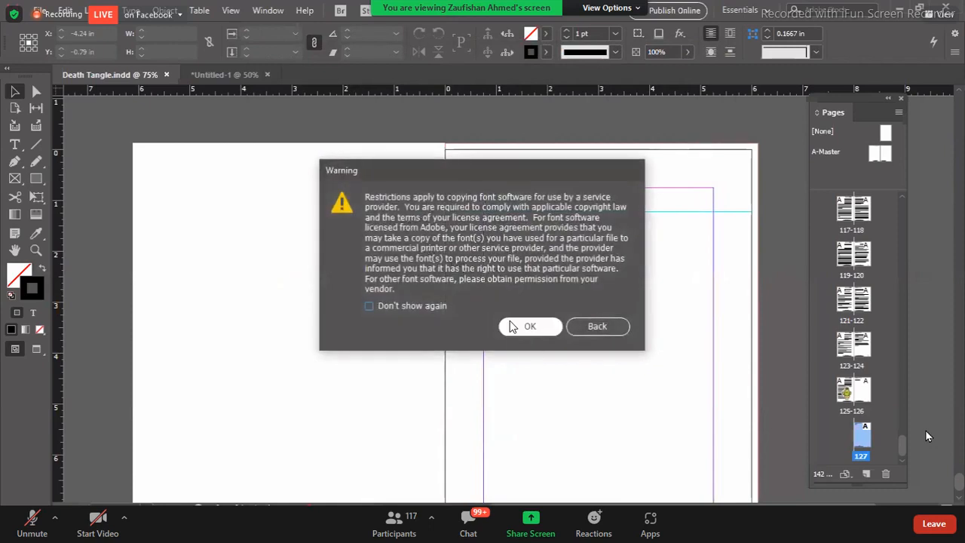
pyautogui.click(515, 327)
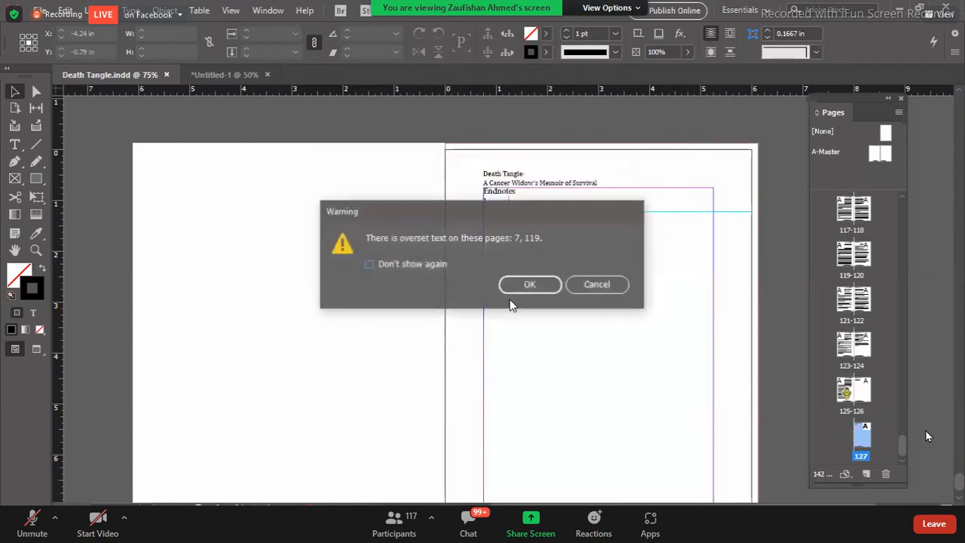
pyautogui.click(515, 291)
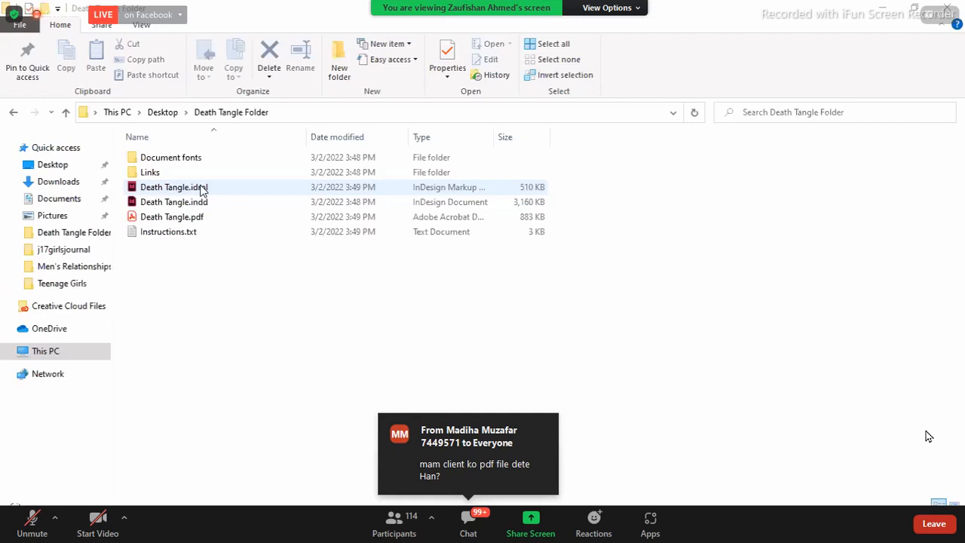
# Examine the contents of the Links and Document fonts folders in the packaged Death Tangle Folder in File Explorer
pyautogui.doubleClick(147, 173)
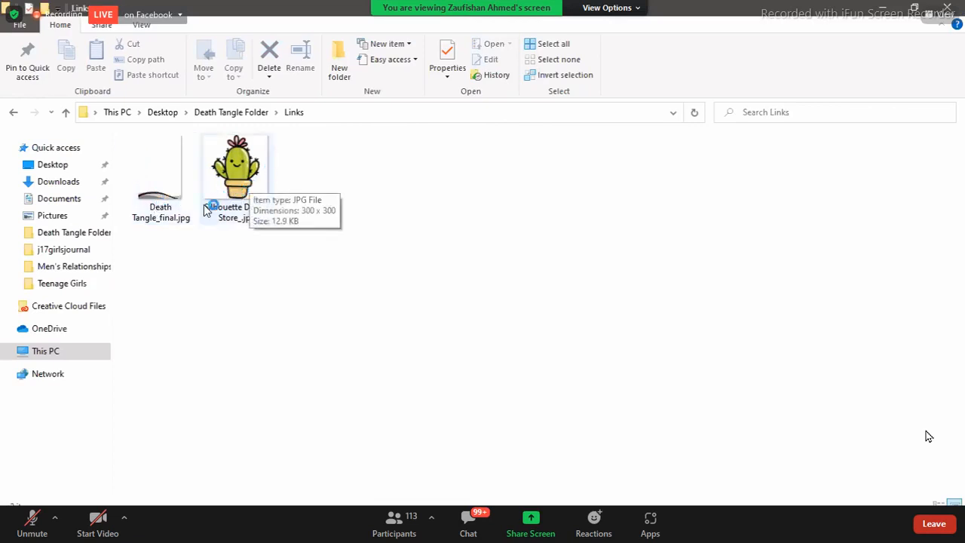
pyautogui.click(254, 113)
pyautogui.click(161, 161)
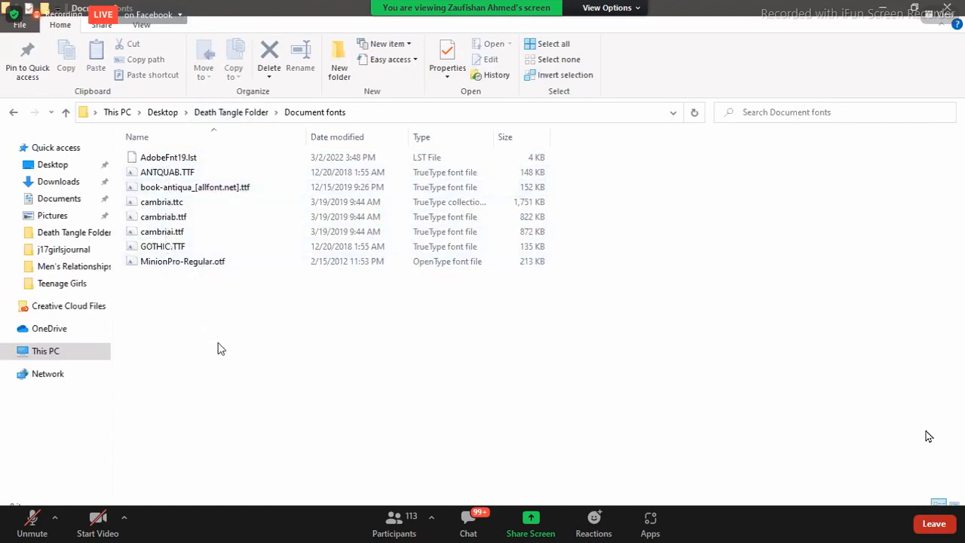
pyautogui.moveTo(295, 526)
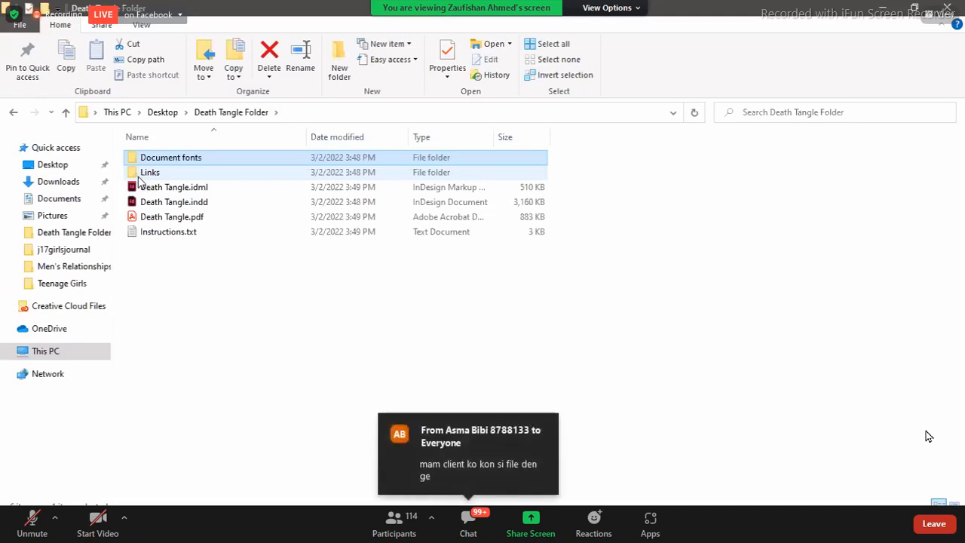
pyautogui.doubleClick(141, 175)
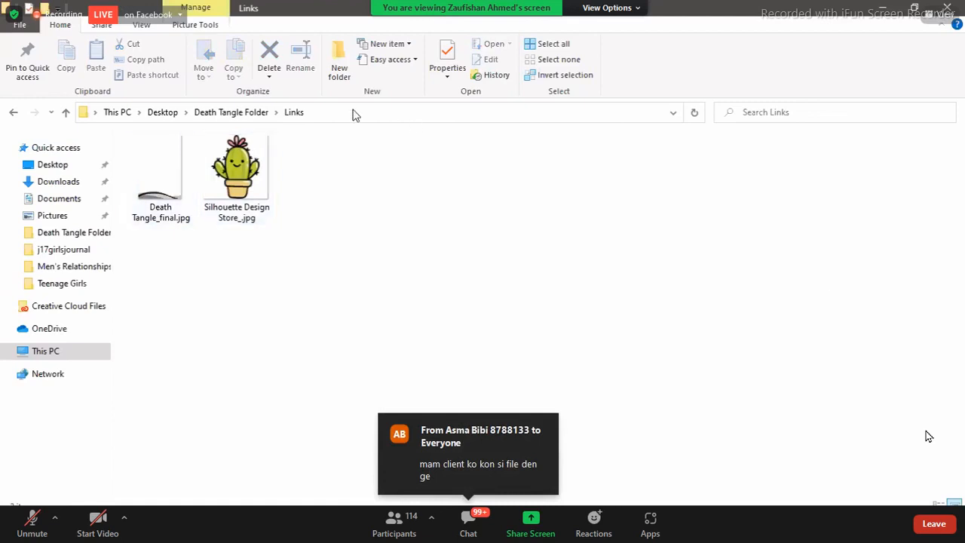
pyautogui.click(231, 113)
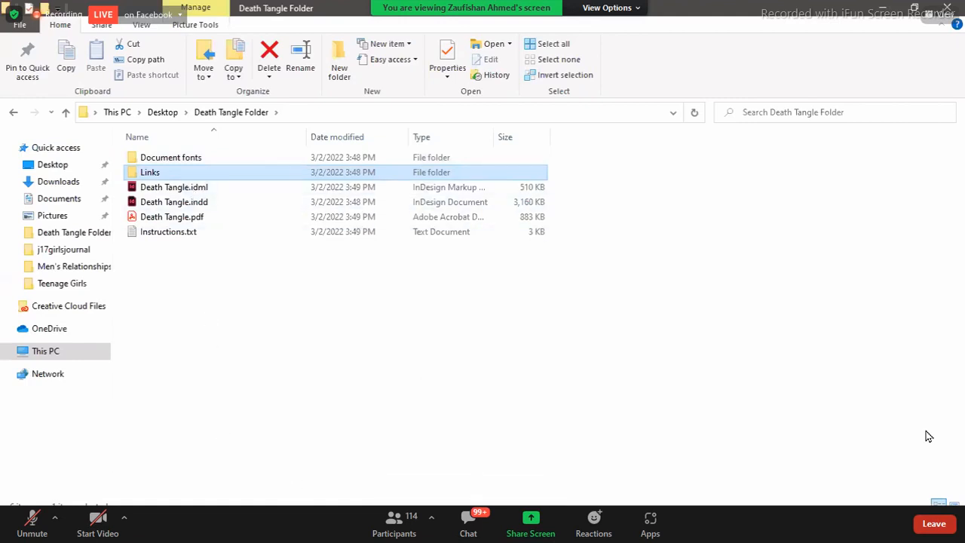
pyautogui.moveTo(295, 531)
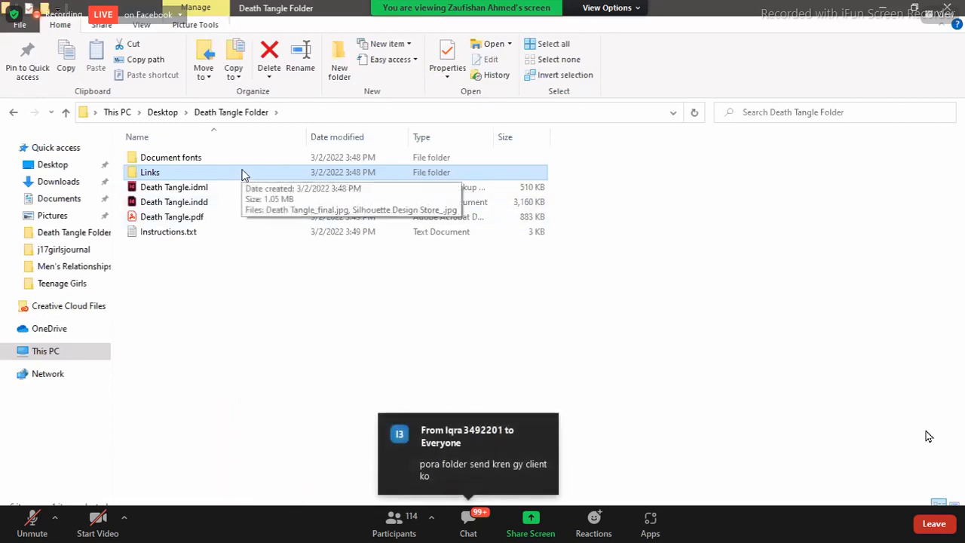
# Return to the Desktop folder and view the available file actions for the packaged Death Tangle Folder
pyautogui.click(286, 420)
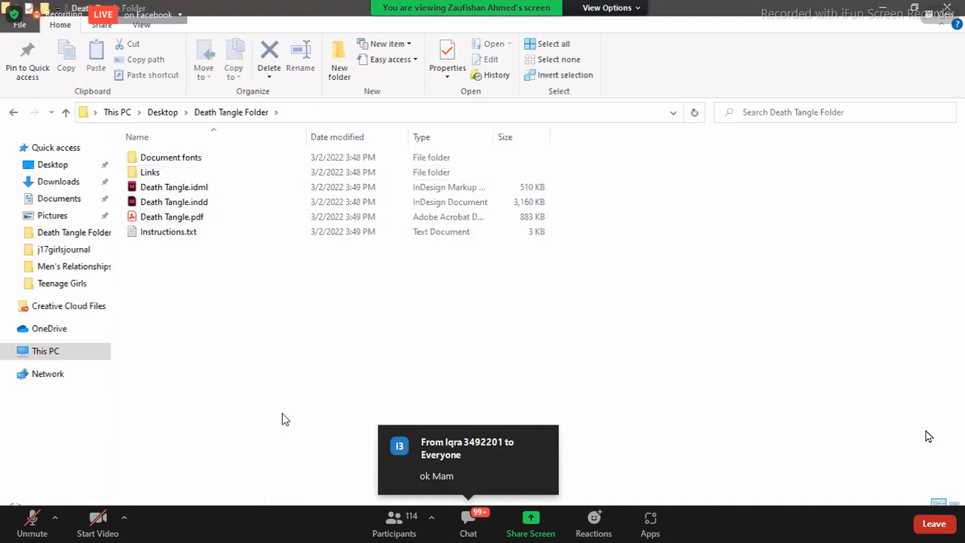
pyautogui.click(164, 113)
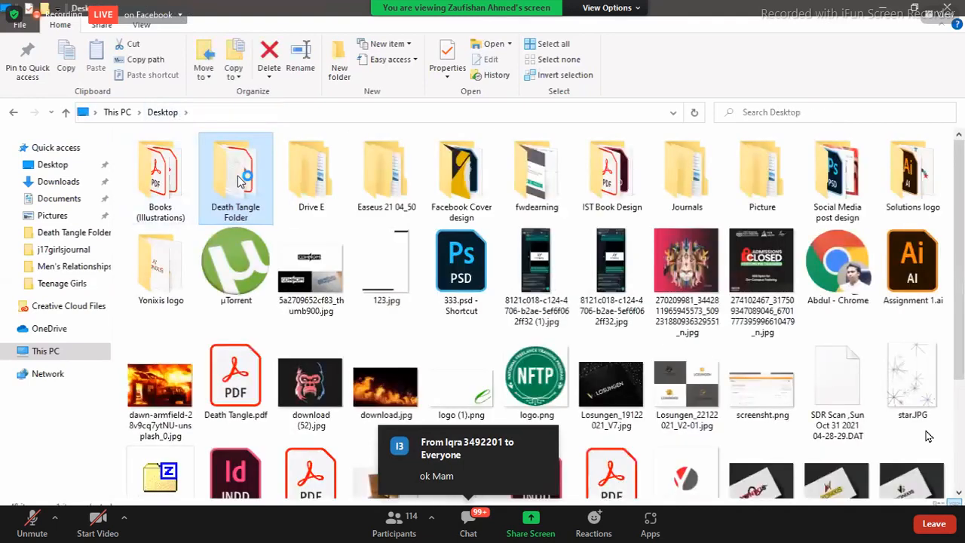
pyautogui.rightClick(236, 170)
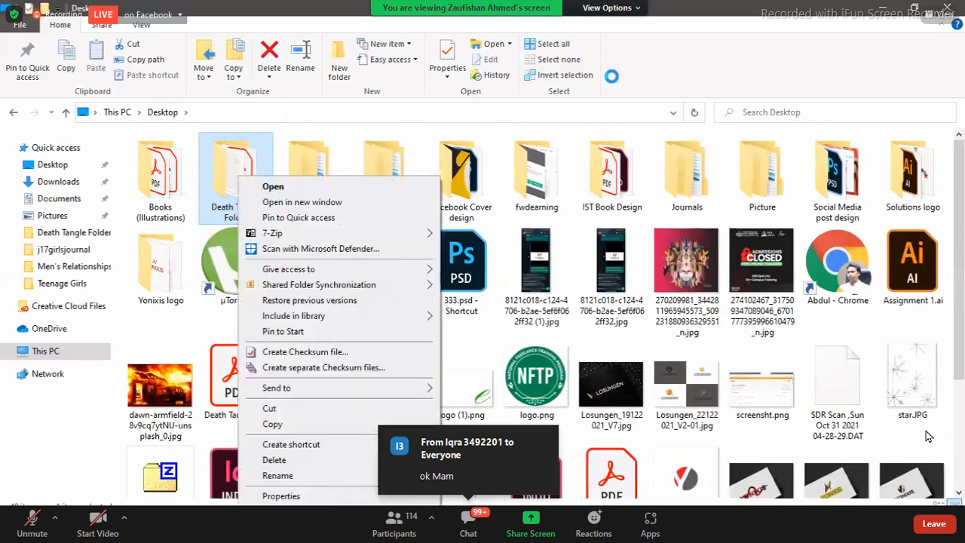
pyautogui.click(652, 79)
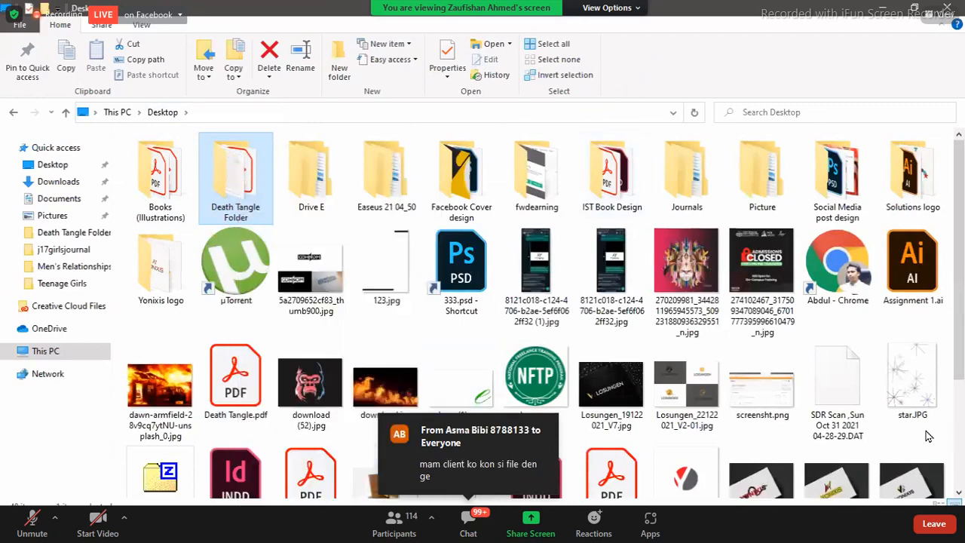
# Switch back to InDesign and look up the Insert Footnote and Insert Endnote commands for the body text on page 125
pyautogui.hotkey('alt', 'Tab')
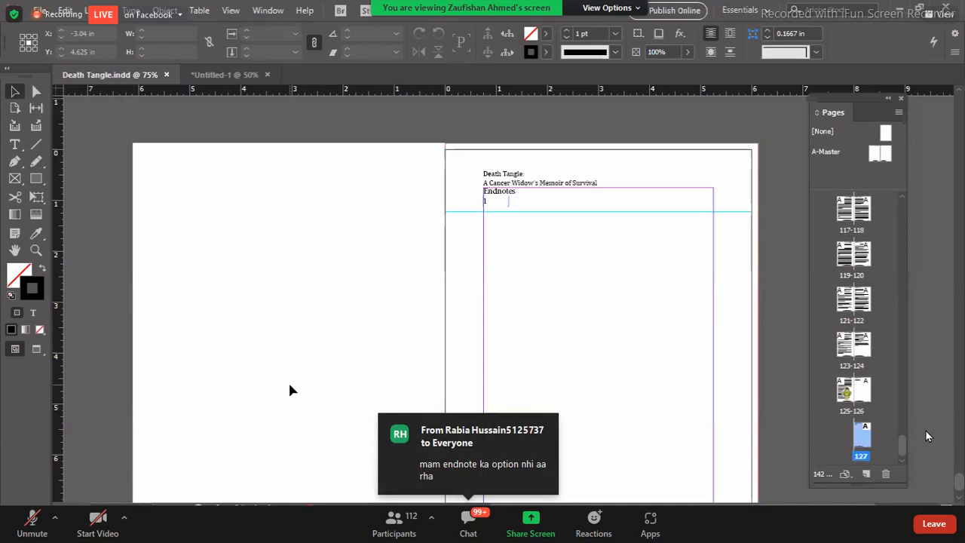
pyautogui.scroll(5, 487, 312)
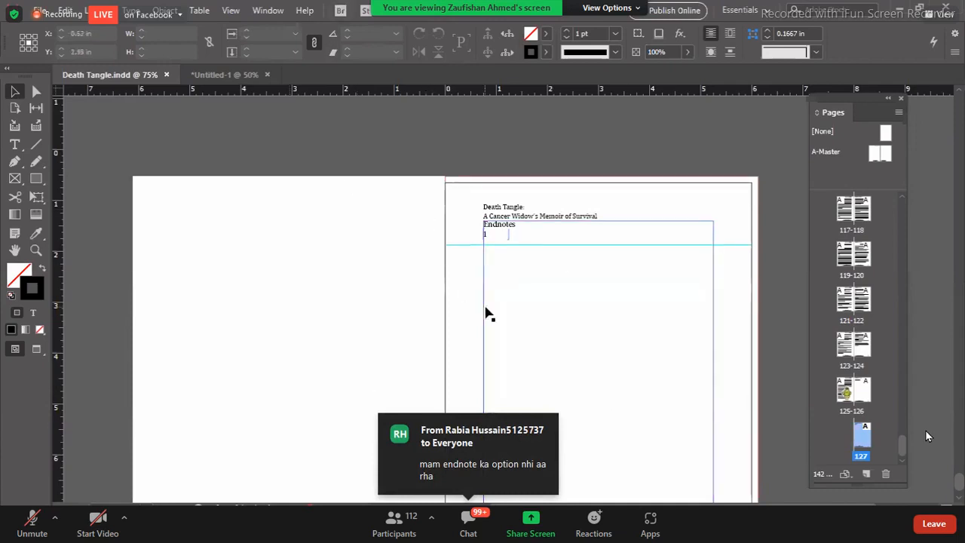
pyautogui.scroll(5, 485, 311)
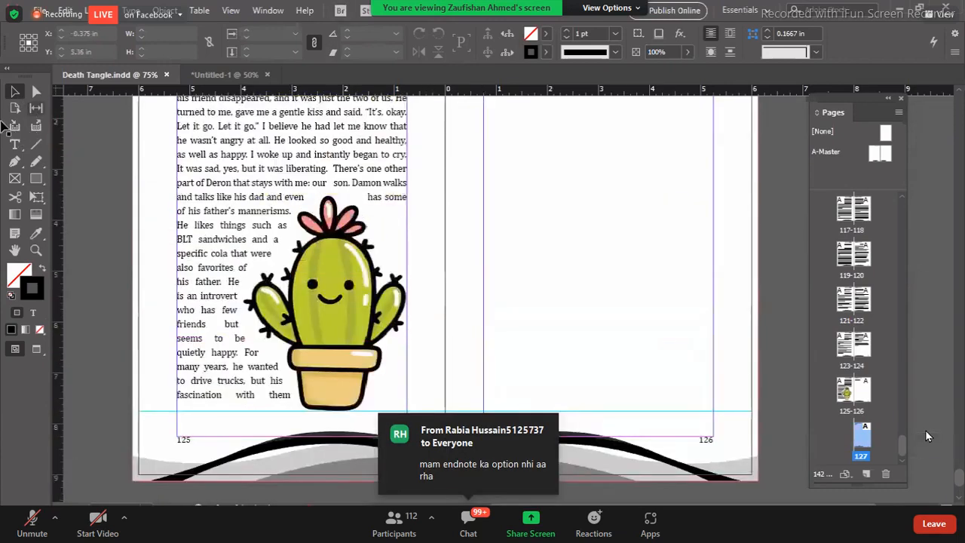
pyautogui.click(245, 149)
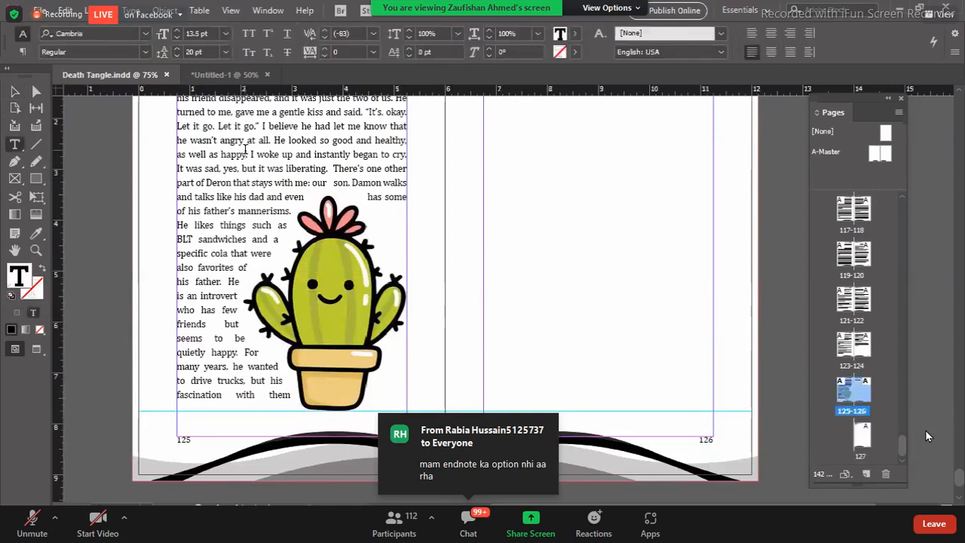
pyautogui.rightClick(244, 148)
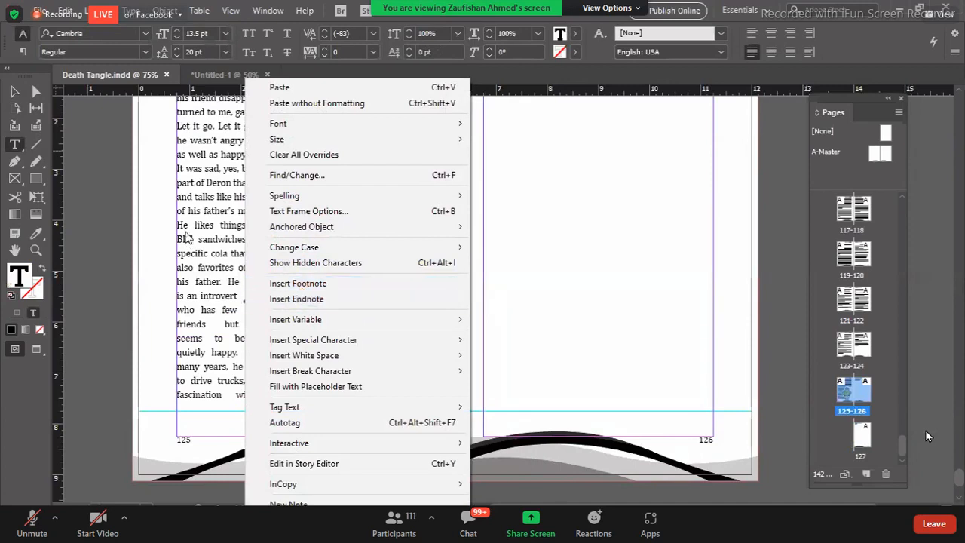
pyautogui.click(194, 224)
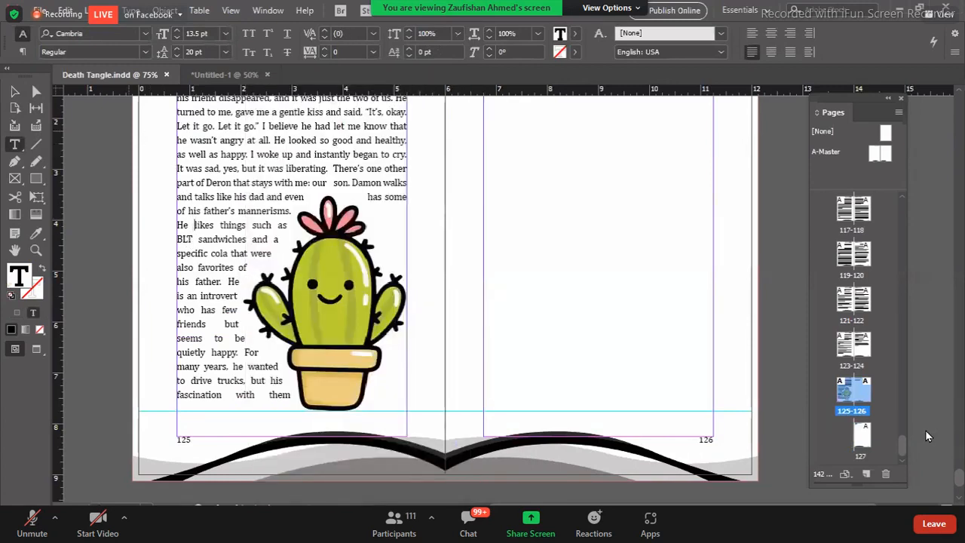
pyautogui.click(15, 92)
pyautogui.click(108, 183)
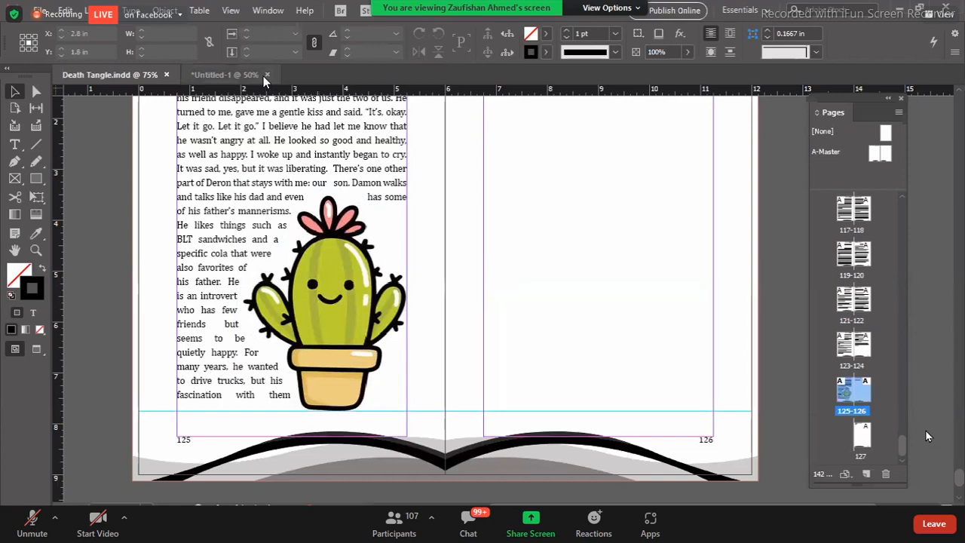
# Close the Untitled-1 document without saving its changes and close Death Tangle.indd
pyautogui.click(266, 75)
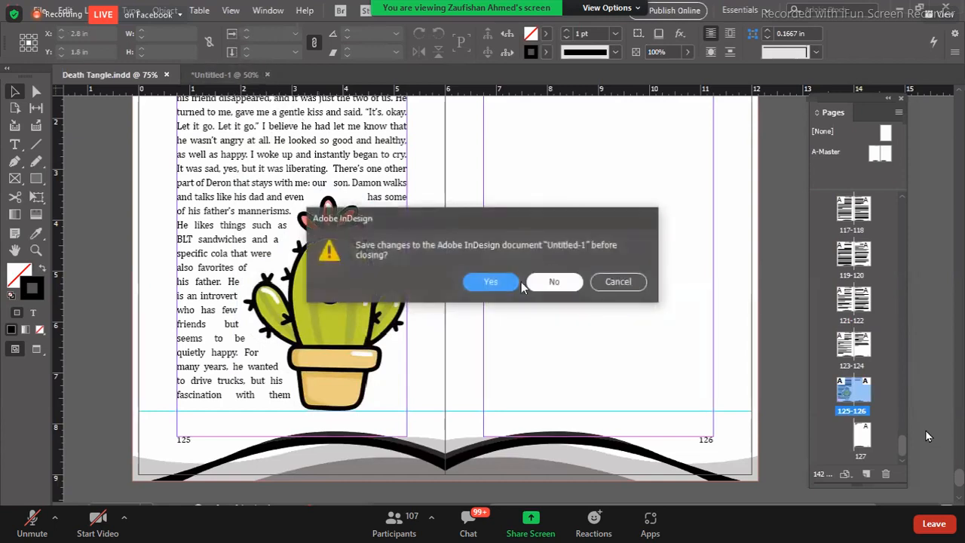
pyautogui.click(556, 279)
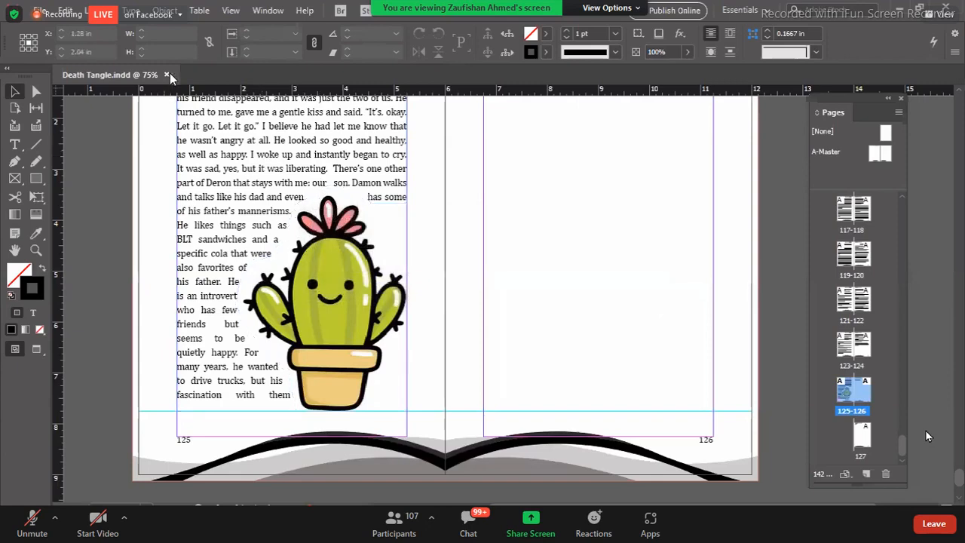
pyautogui.click(168, 75)
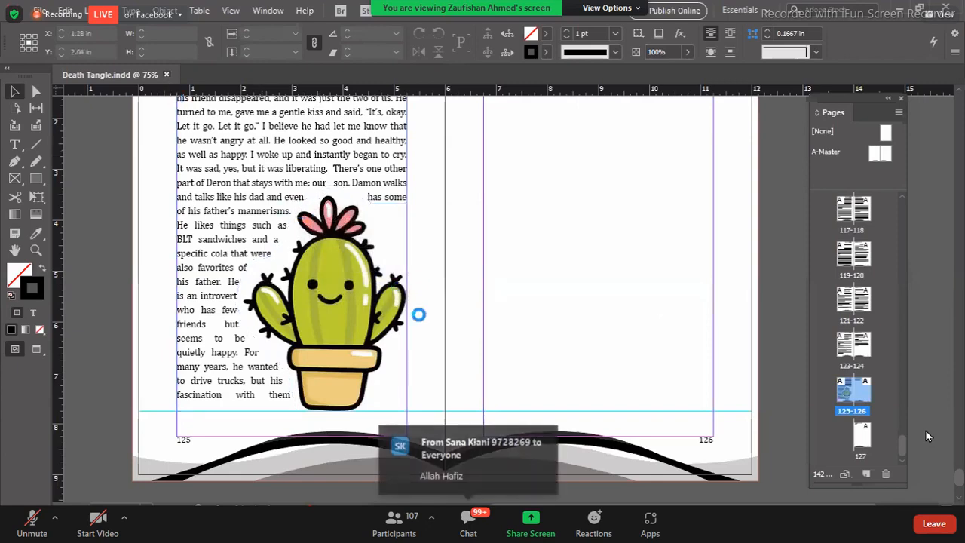